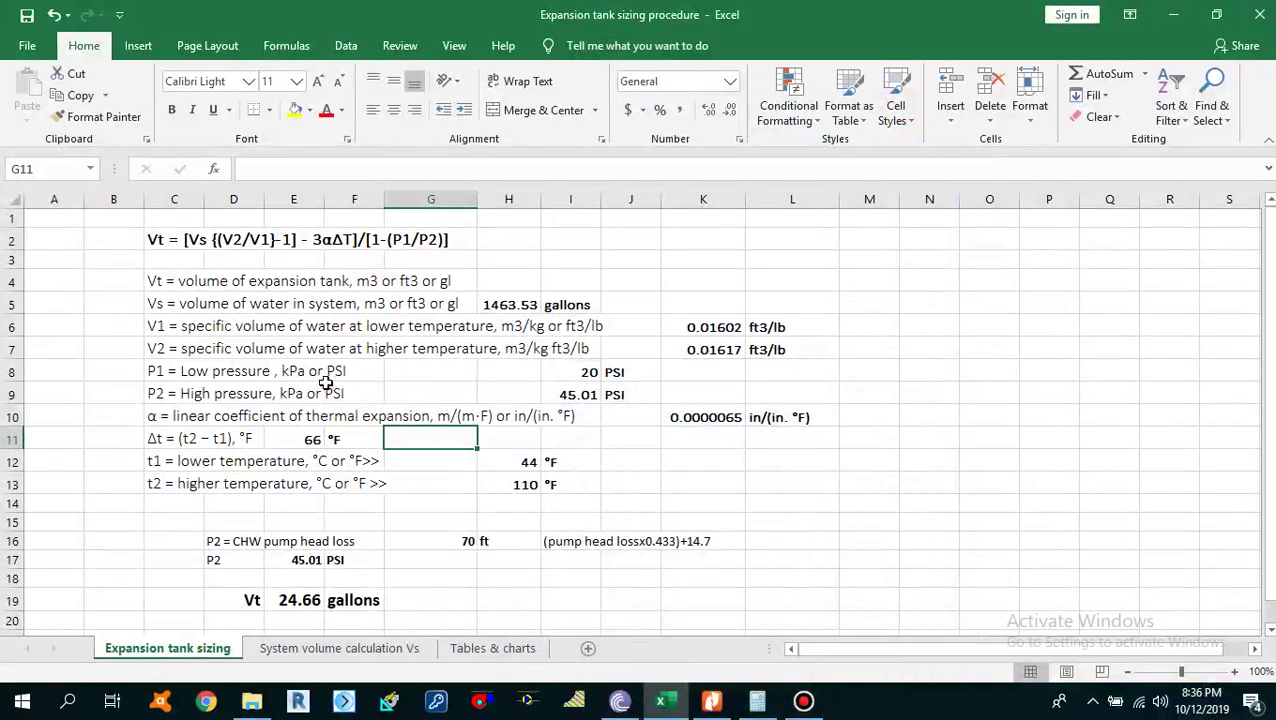
- Review the expansion tank formula and the variable definitions with their input values on the Expansion tank sizing sheet
click(307, 348)
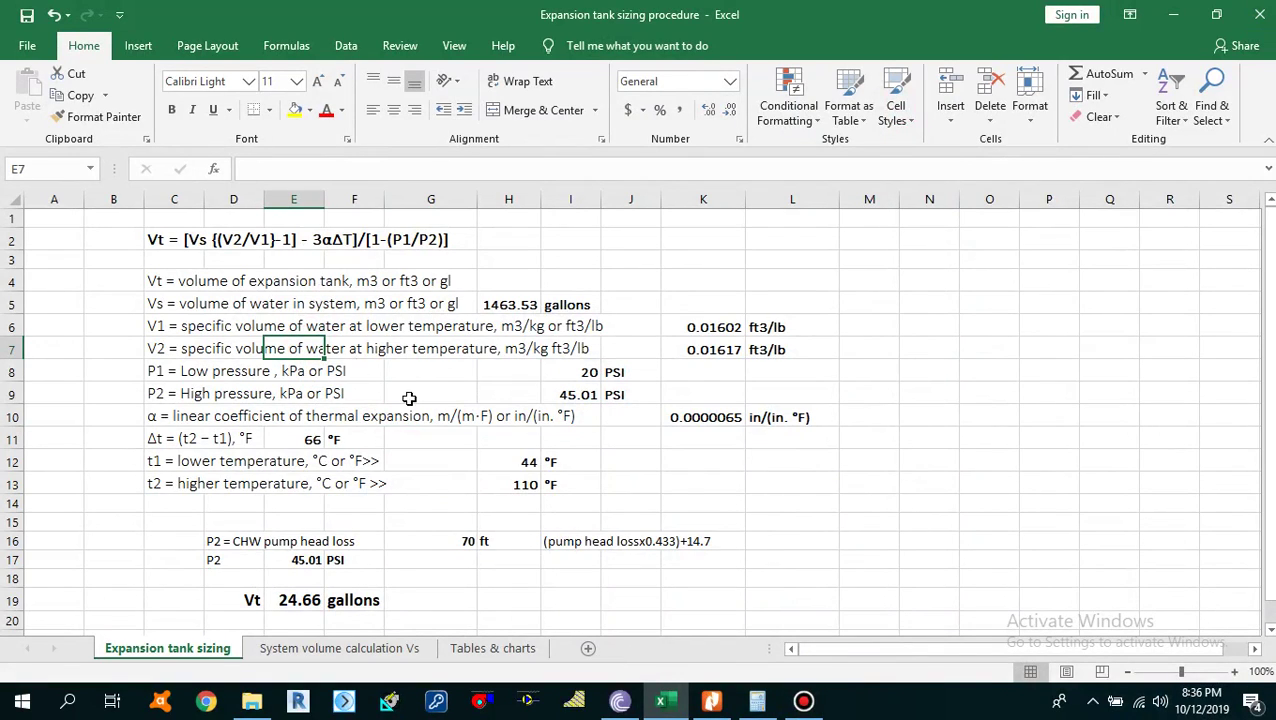
drag(162, 238, 645, 465)
drag(768, 522, 750, 505)
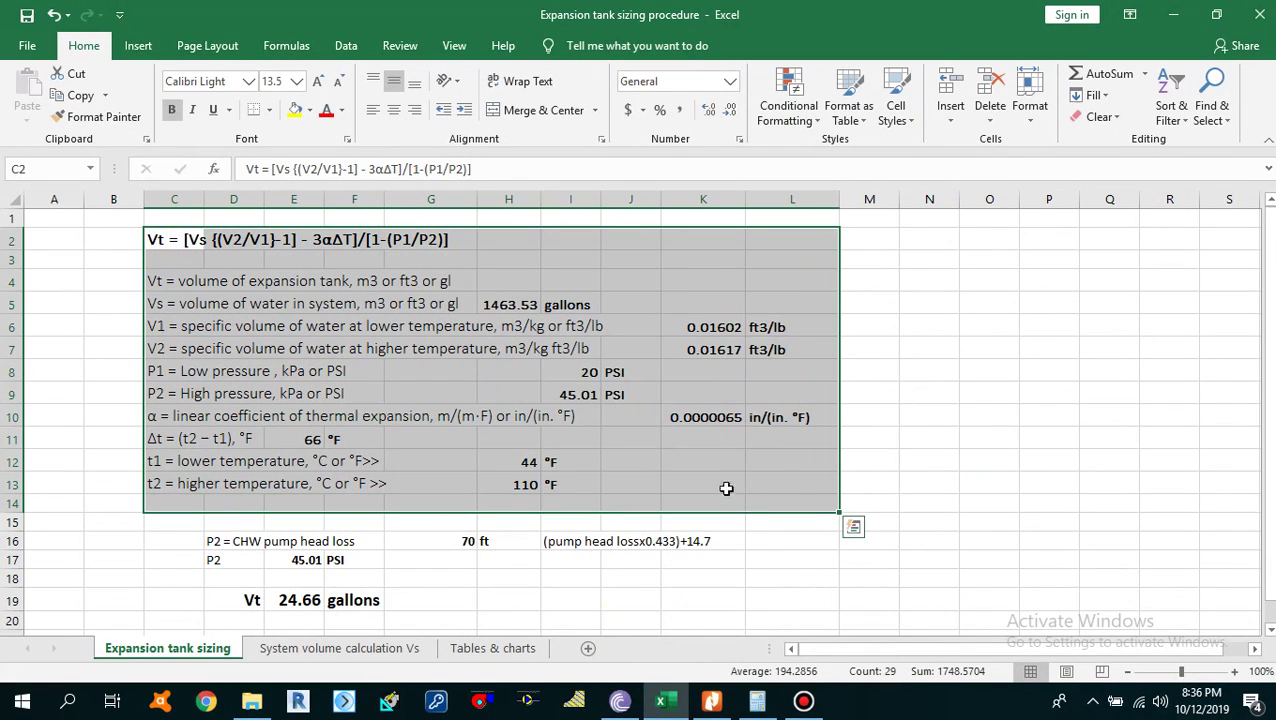
click(353, 385)
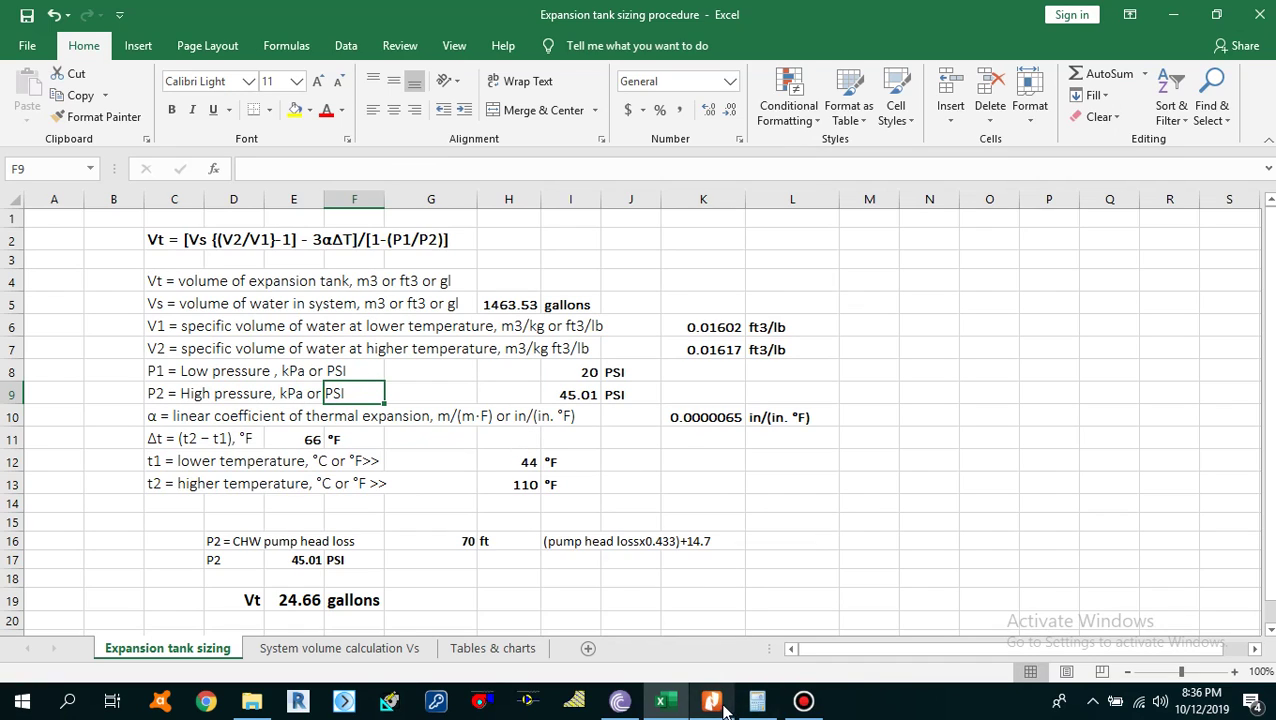
click(426, 317)
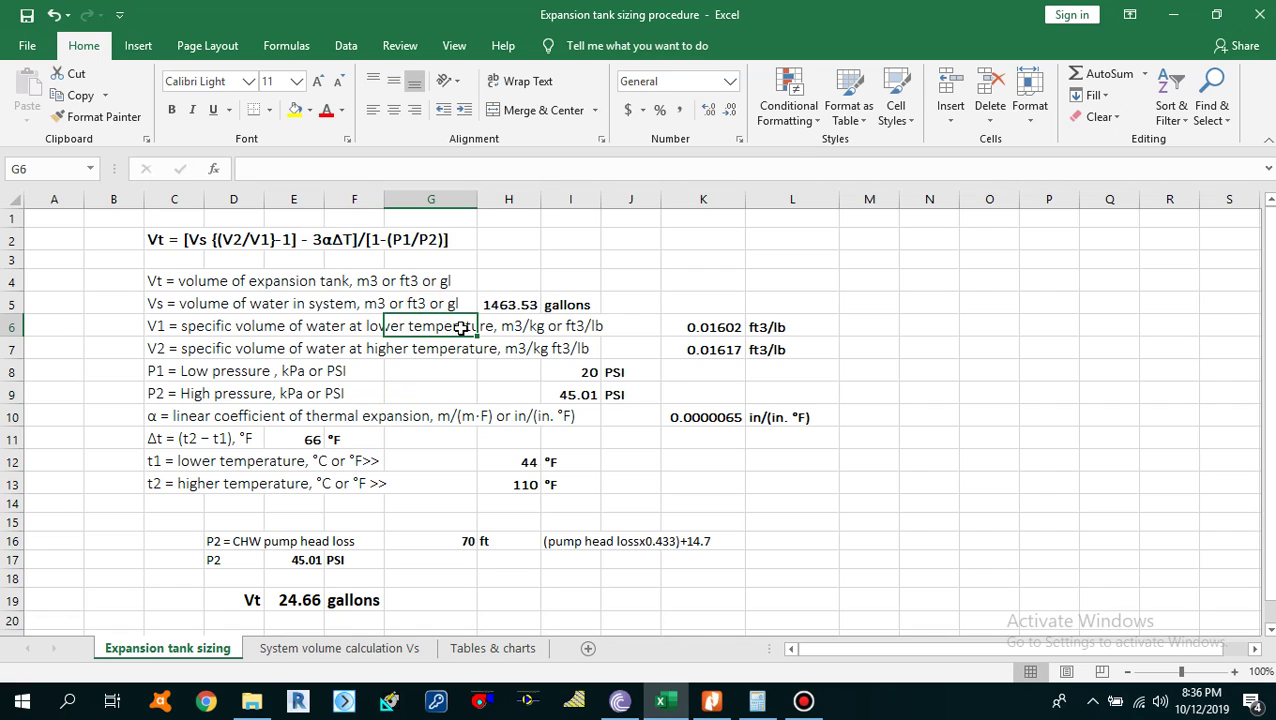
click(396, 306)
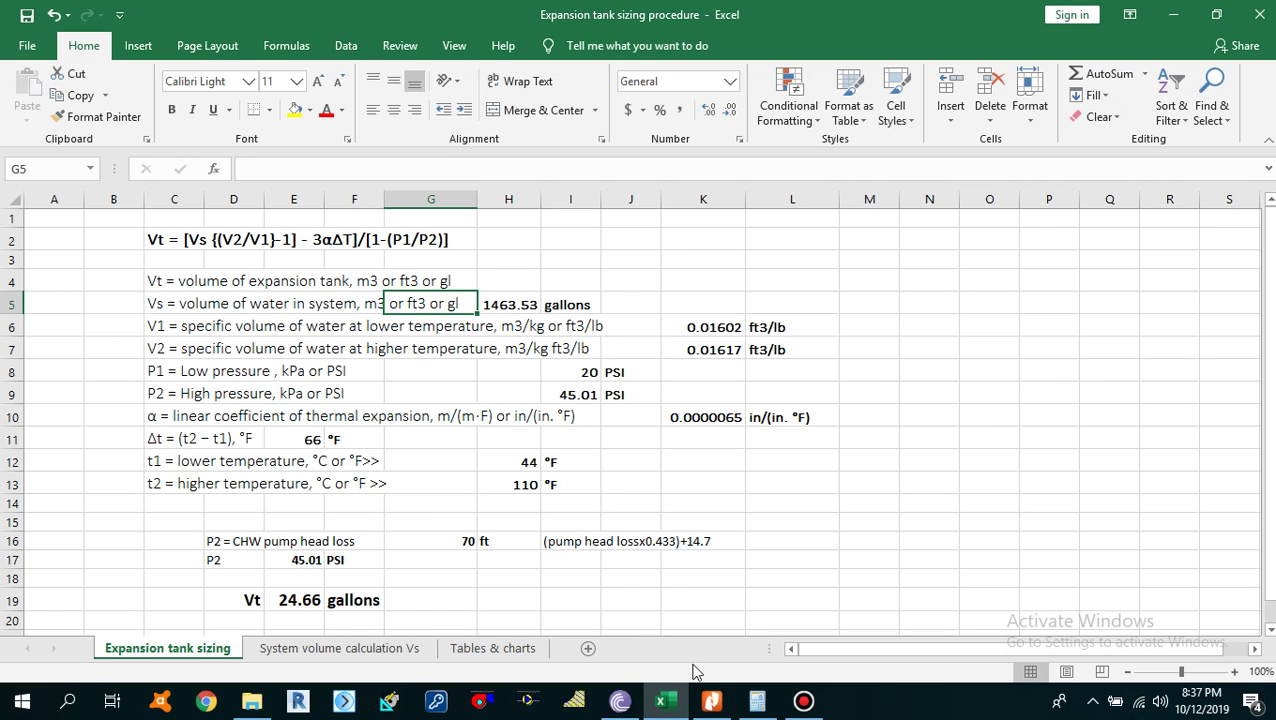
- Switch to the chiller yard drawing in Nitro Pro and examine the expansion tanks beside the pressurisation pump set on the plan
click(711, 701)
click(396, 395)
scroll(529, 524, up, 1)
scroll(529, 524, down, 2)
click(517, 425)
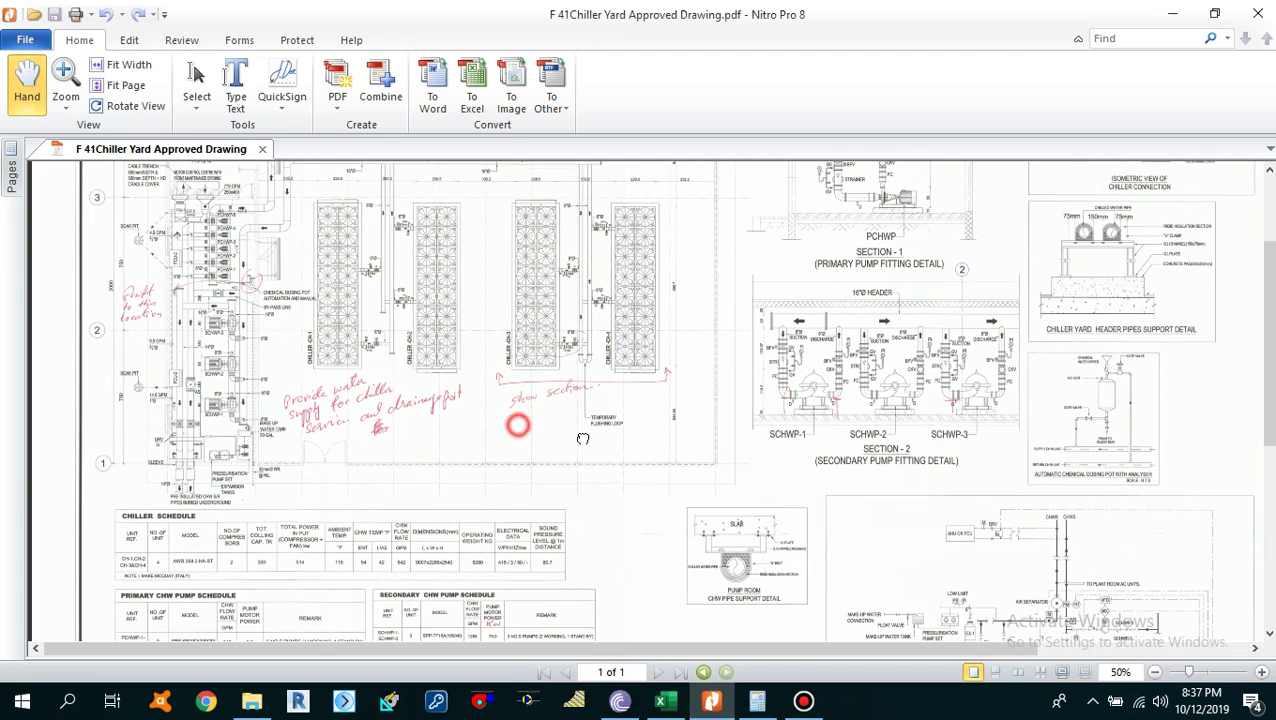
scroll(583, 438, up, 1)
scroll(159, 313, up, 3)
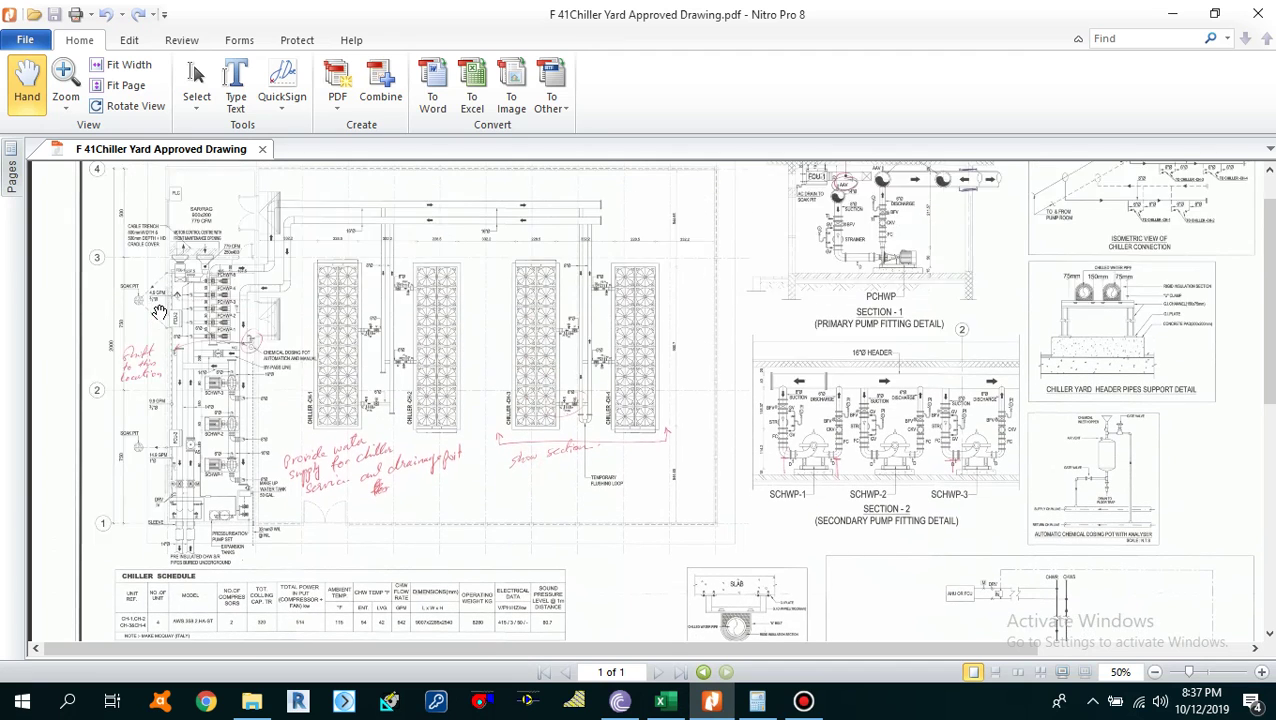
scroll(159, 313, up, 3)
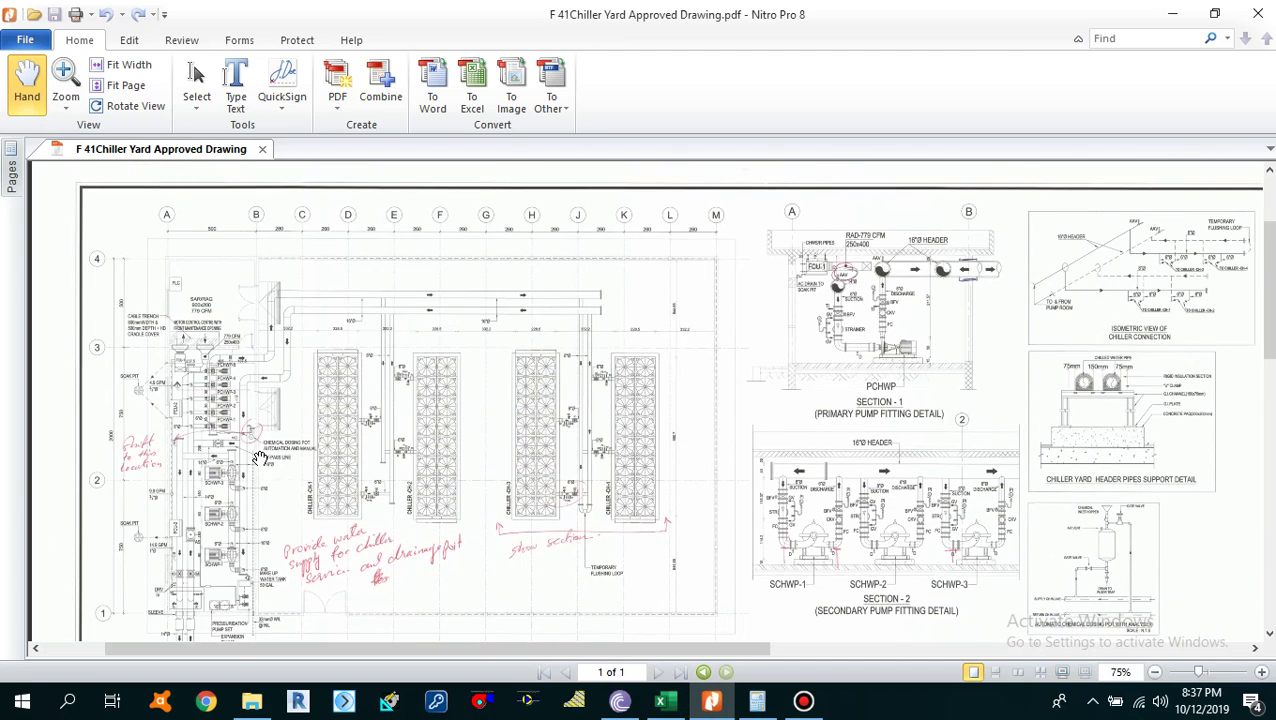
scroll(259, 459, up, 3)
drag(259, 459, 461, 423)
scroll(467, 285, up, 1)
scroll(535, 493, down, 7)
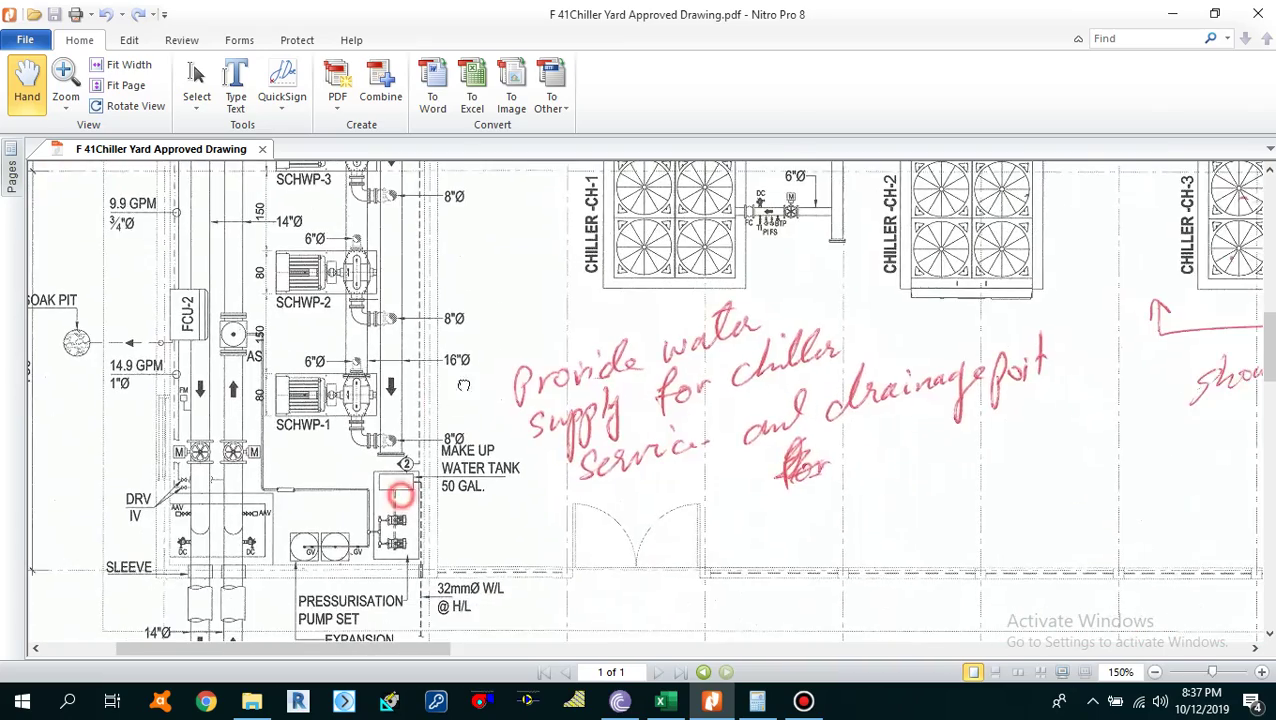
scroll(367, 447, up, 3)
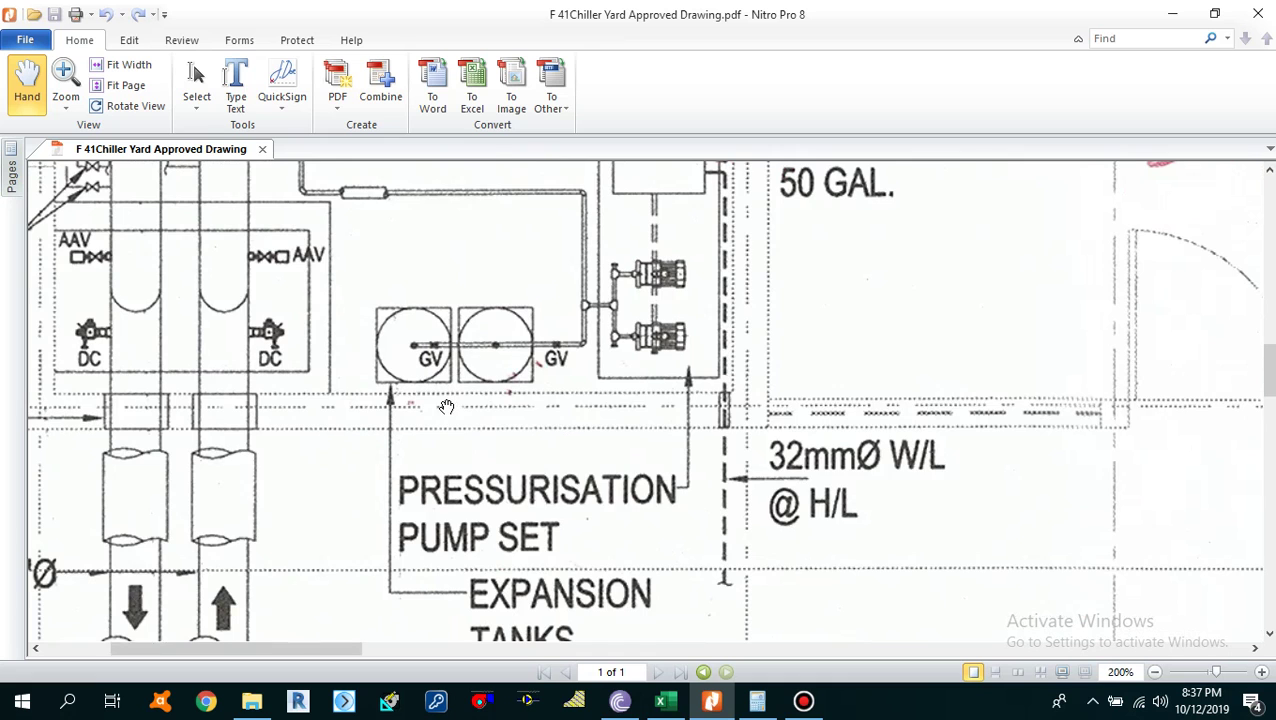
scroll(445, 402, down, 2)
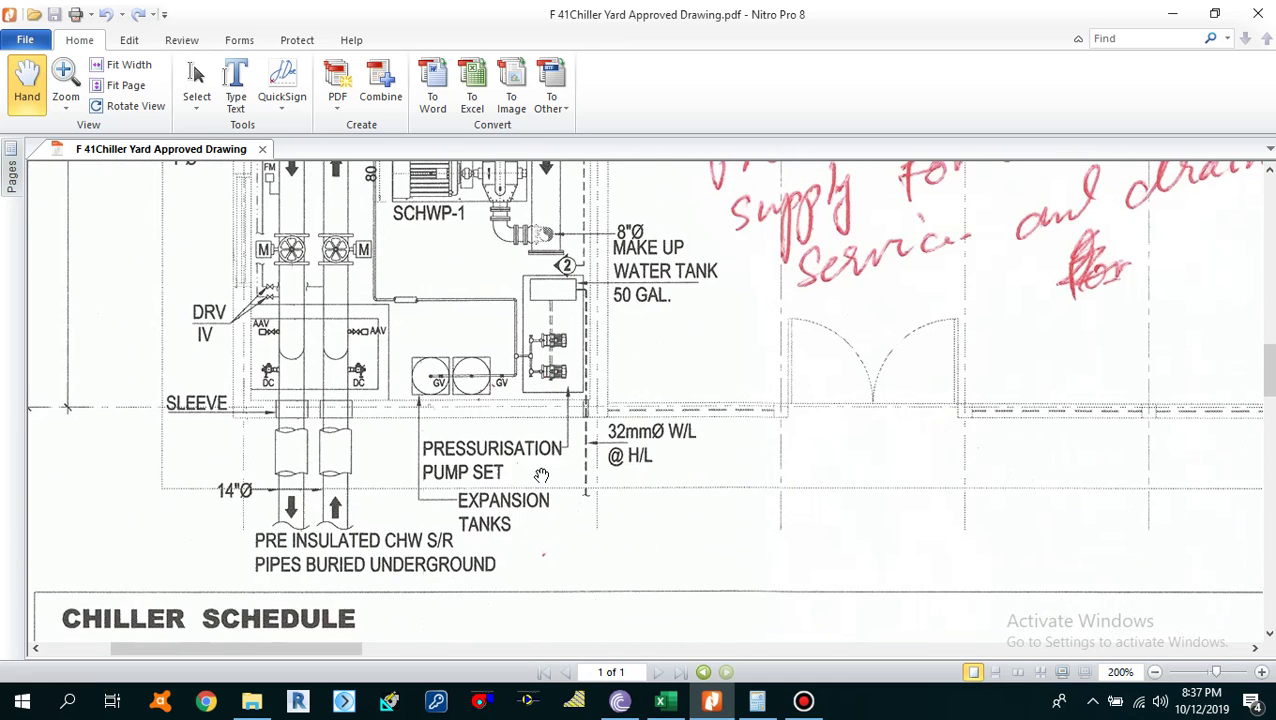
- Examine the expansion tanks in the schematic of the CHW pressurization unit on the chiller yard drawing
scroll(542, 470, down, 1)
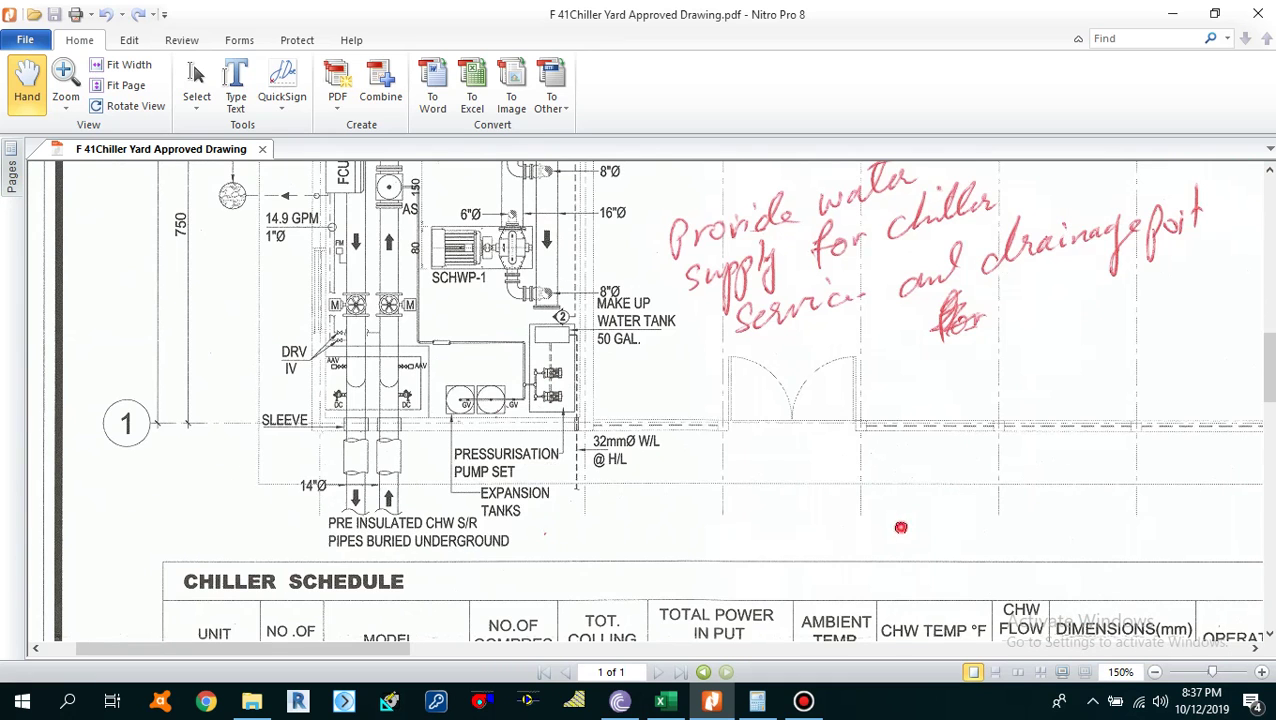
scroll(901, 527, down, 3)
scroll(785, 495, down, 2)
drag(785, 495, 464, 385)
drag(803, 435, 660, 400)
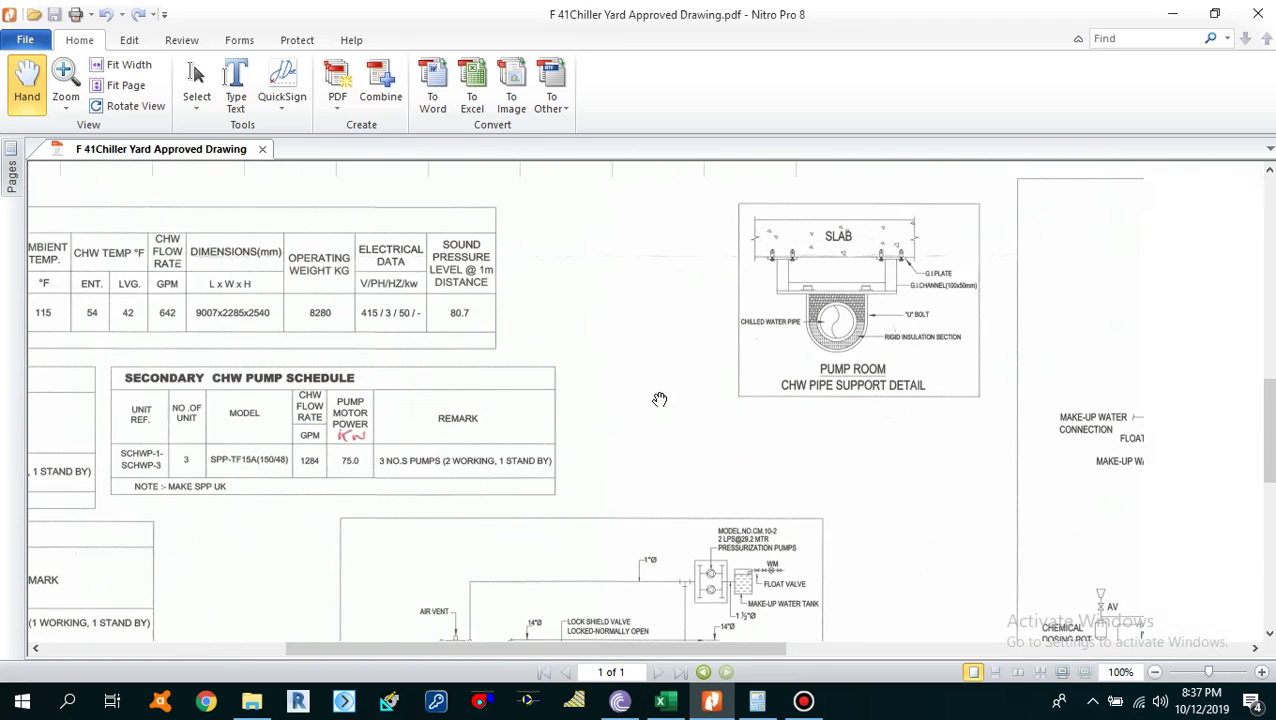
scroll(720, 412, down, 2)
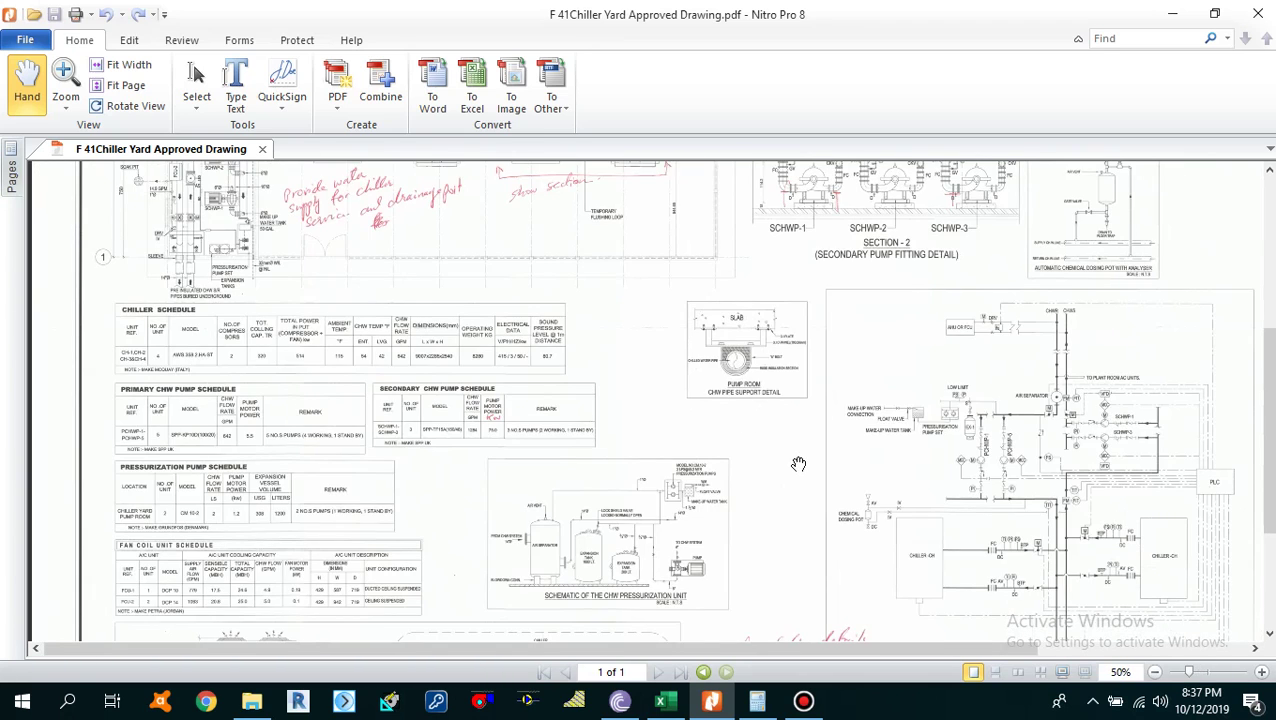
scroll(607, 576, up, 3)
scroll(607, 576, up, 1)
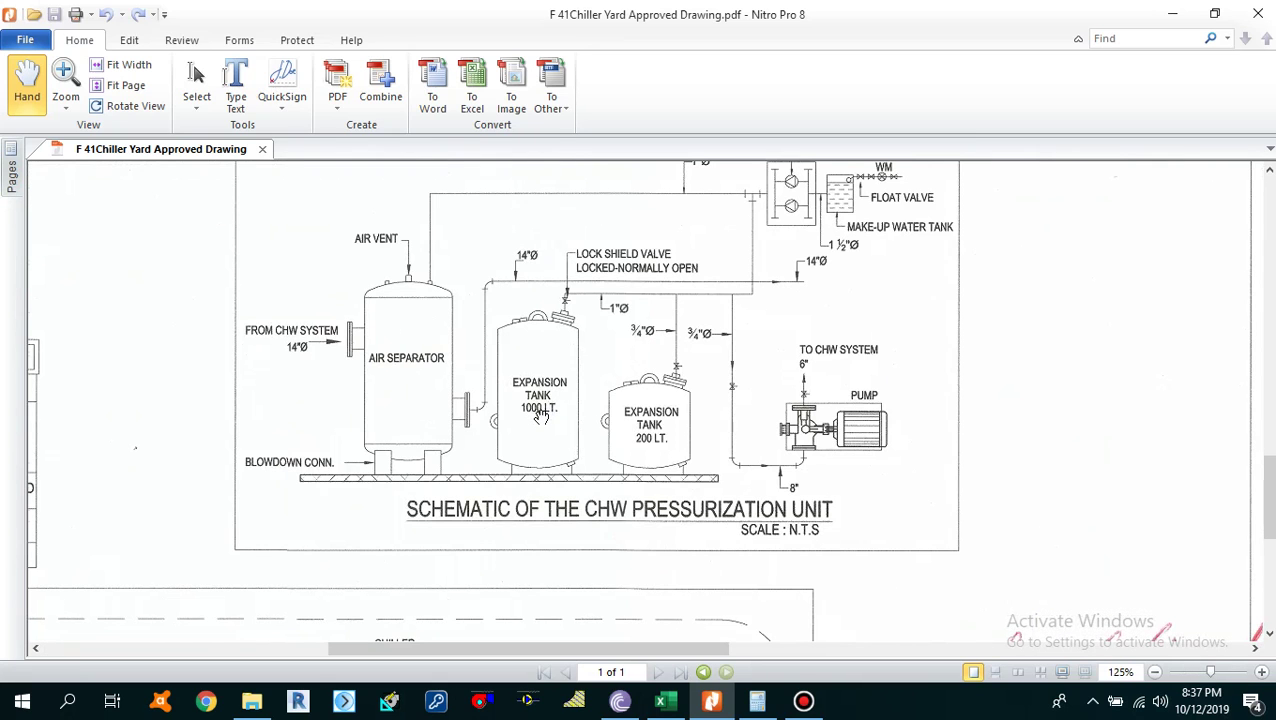
- Examine the chiller and pump schedules, and the plan area around the make-up water tank and expansion tanks
scroll(539, 413, down, 2)
drag(340, 331, 489, 393)
drag(278, 295, 747, 506)
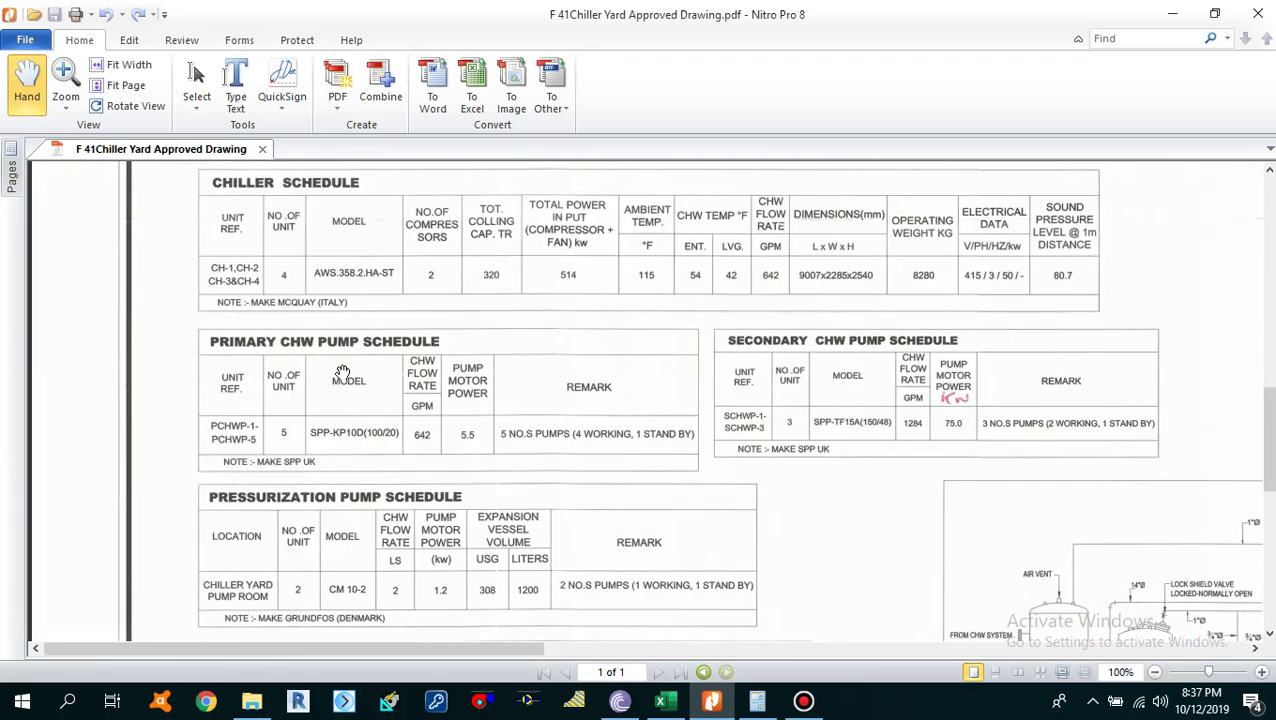
drag(329, 316, 525, 489)
drag(457, 348, 545, 438)
scroll(545, 438, up, 5)
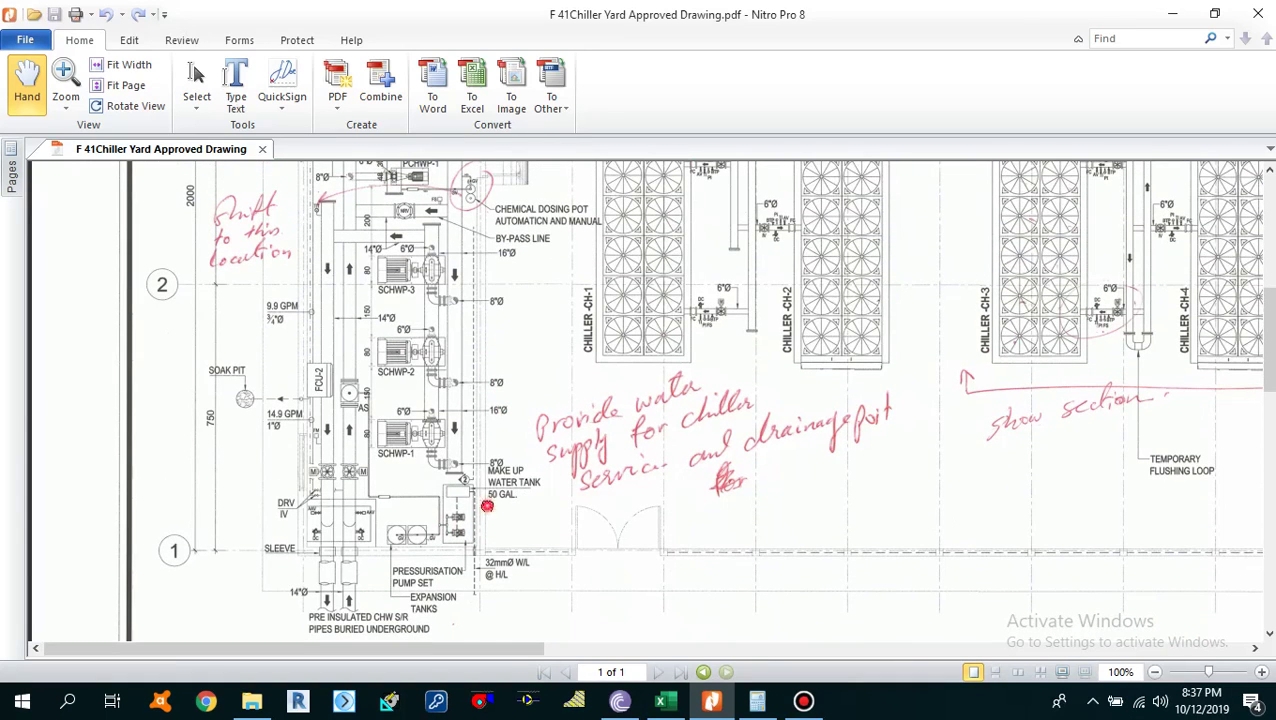
drag(485, 502, 481, 446)
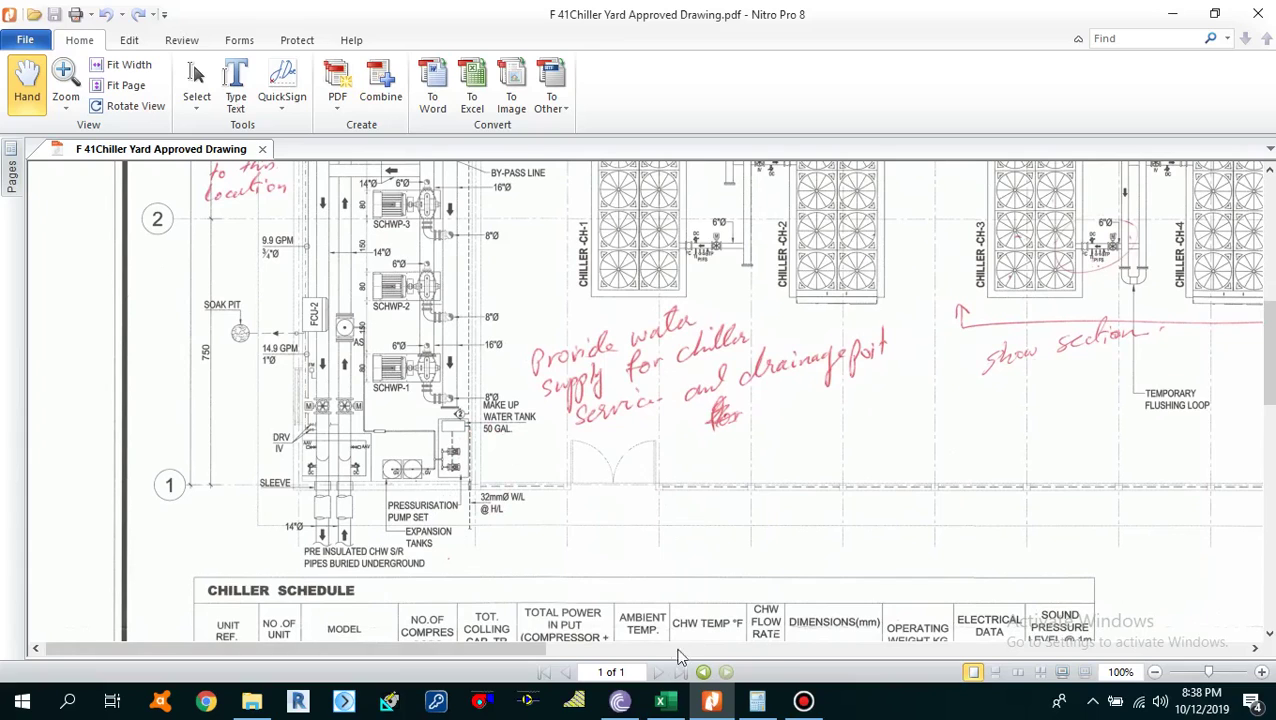
- Switch back to the Excel workbook and review the whole expansion tank calculation from the formula to the Vt result
click(666, 702)
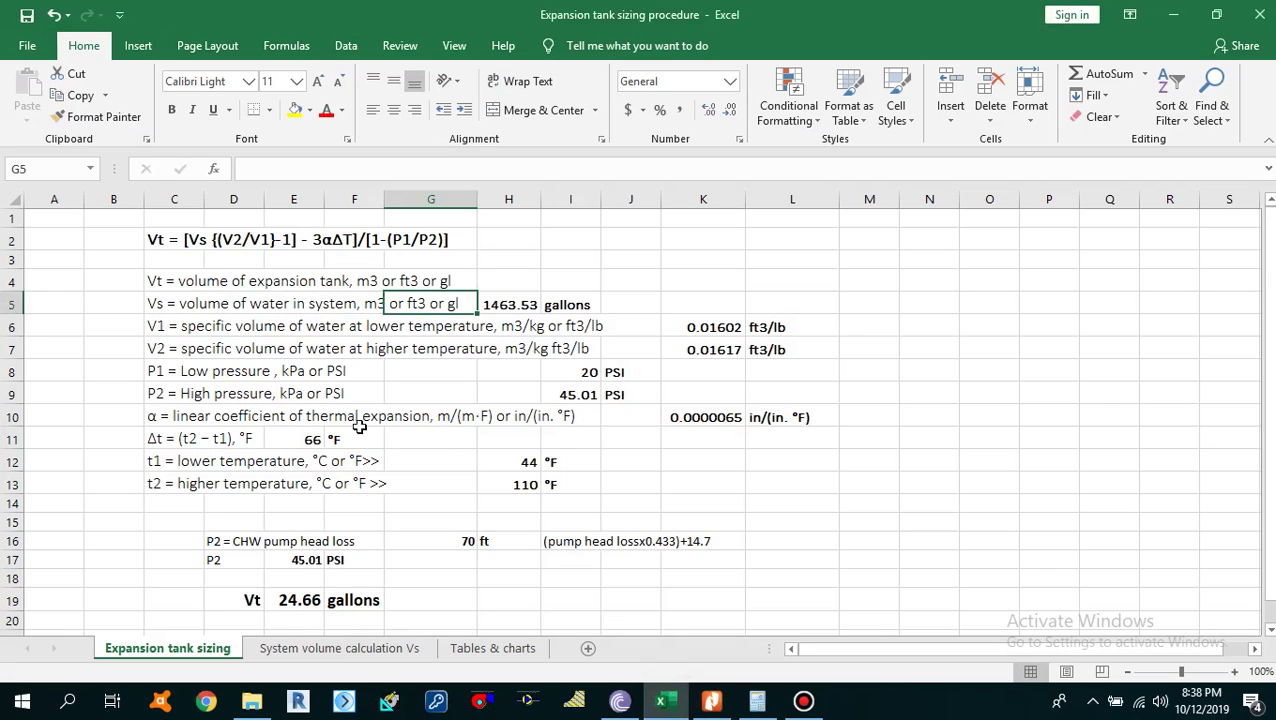
click(276, 348)
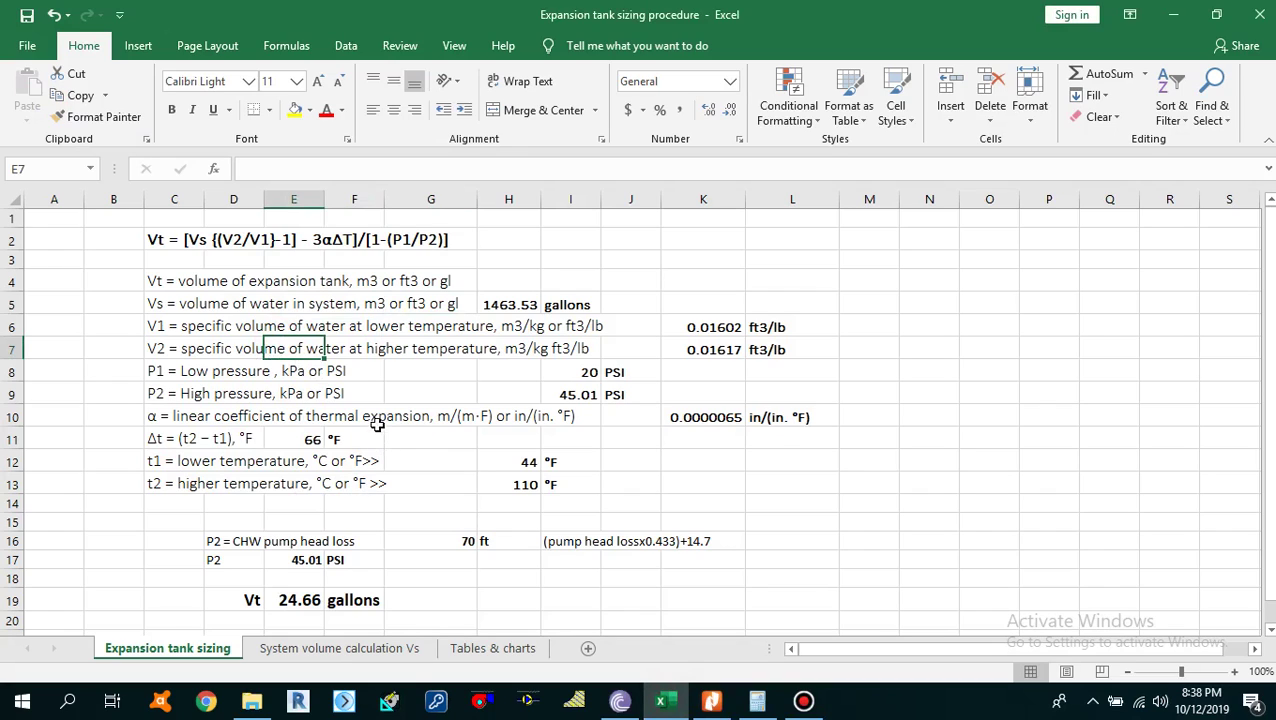
click(245, 282)
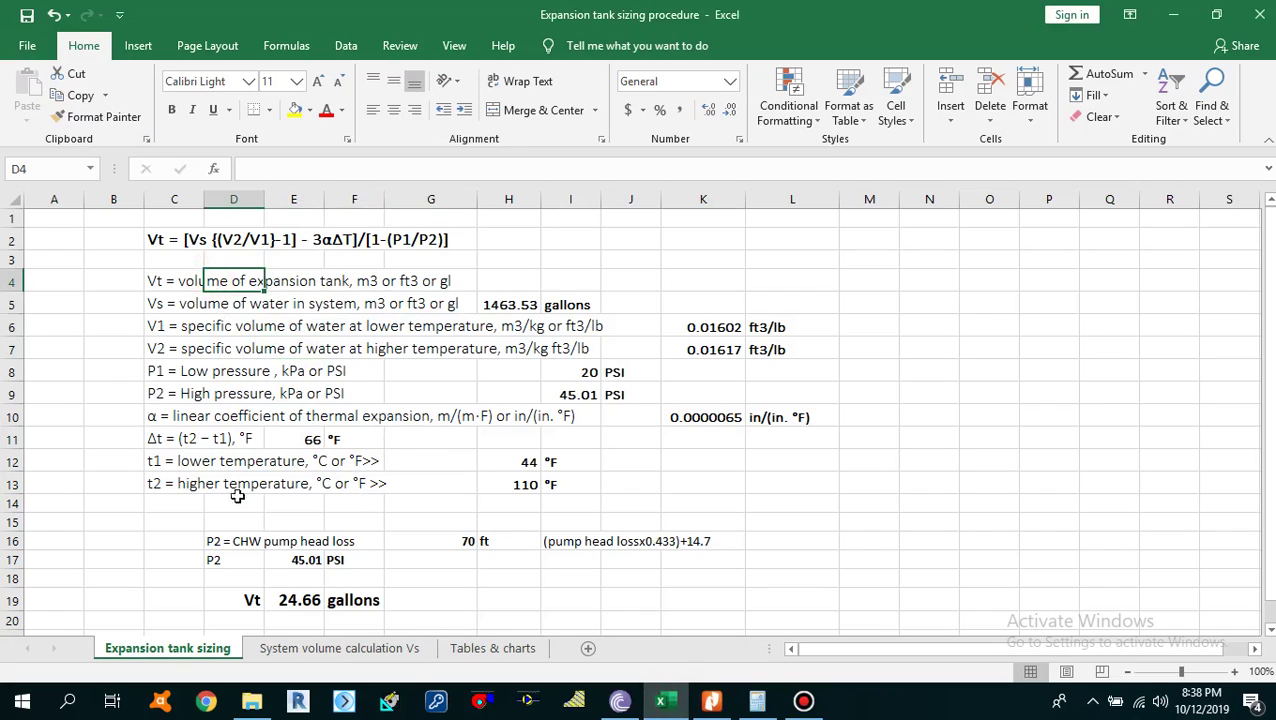
drag(157, 238, 715, 601)
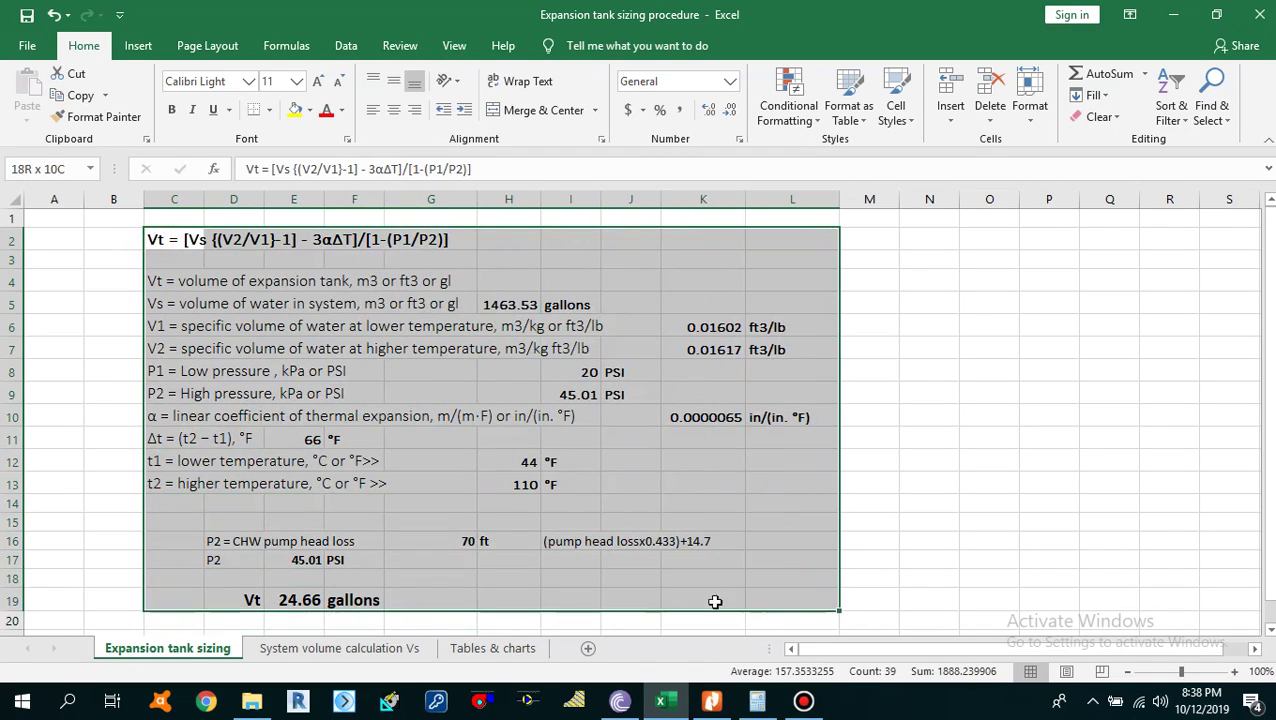
click(277, 377)
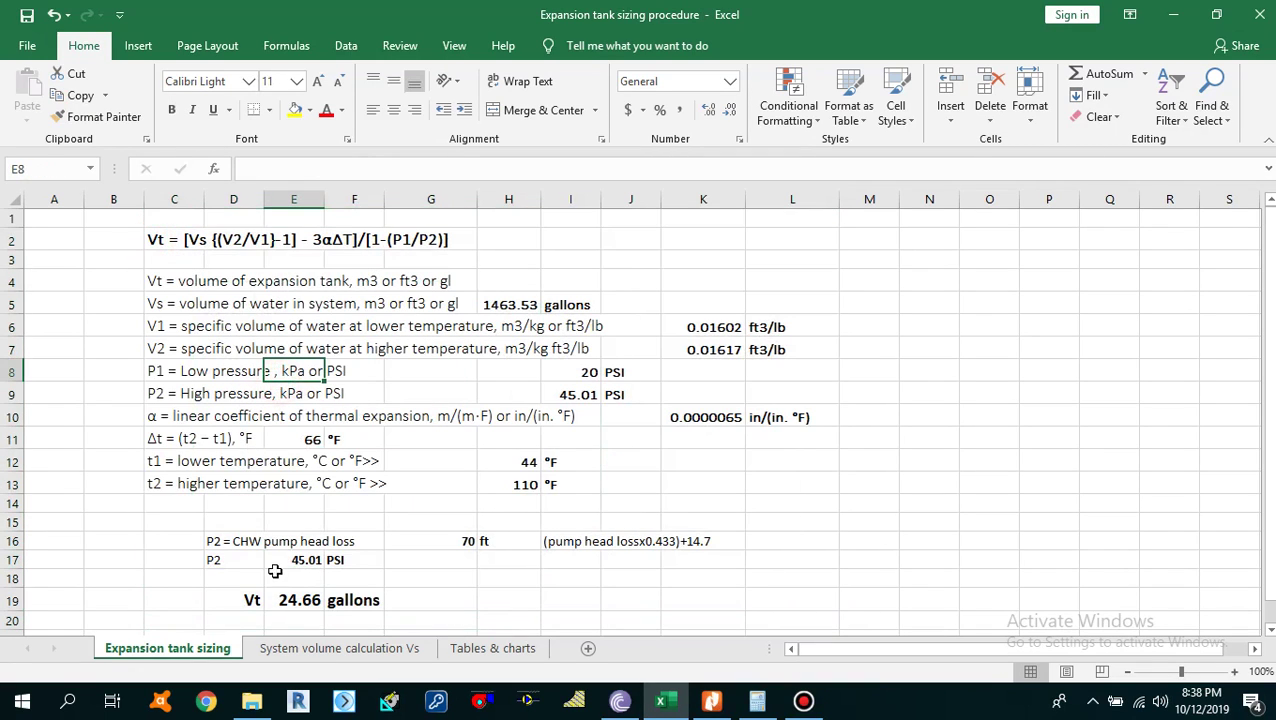
- Look through the chilled water system volume sheet and the water specific volume tables on the Tables & charts sheet
click(297, 648)
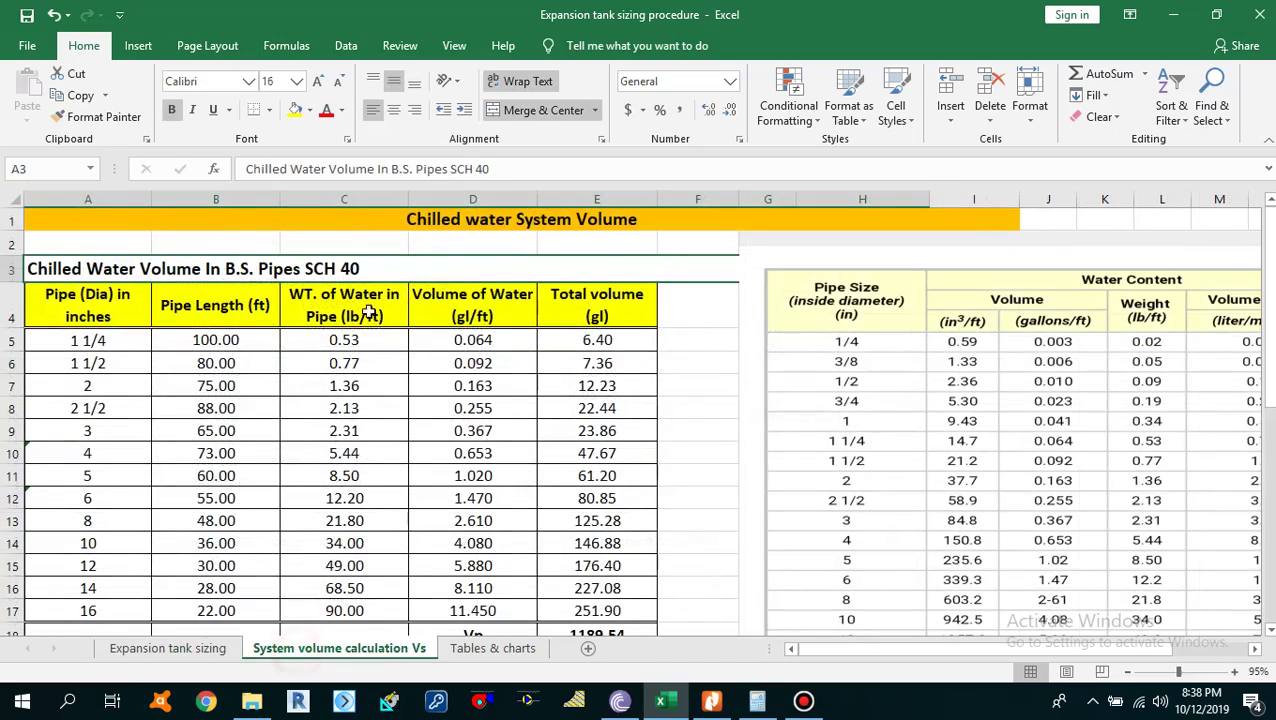
scroll(302, 340, down, 2)
scroll(302, 362, up, 2)
click(463, 650)
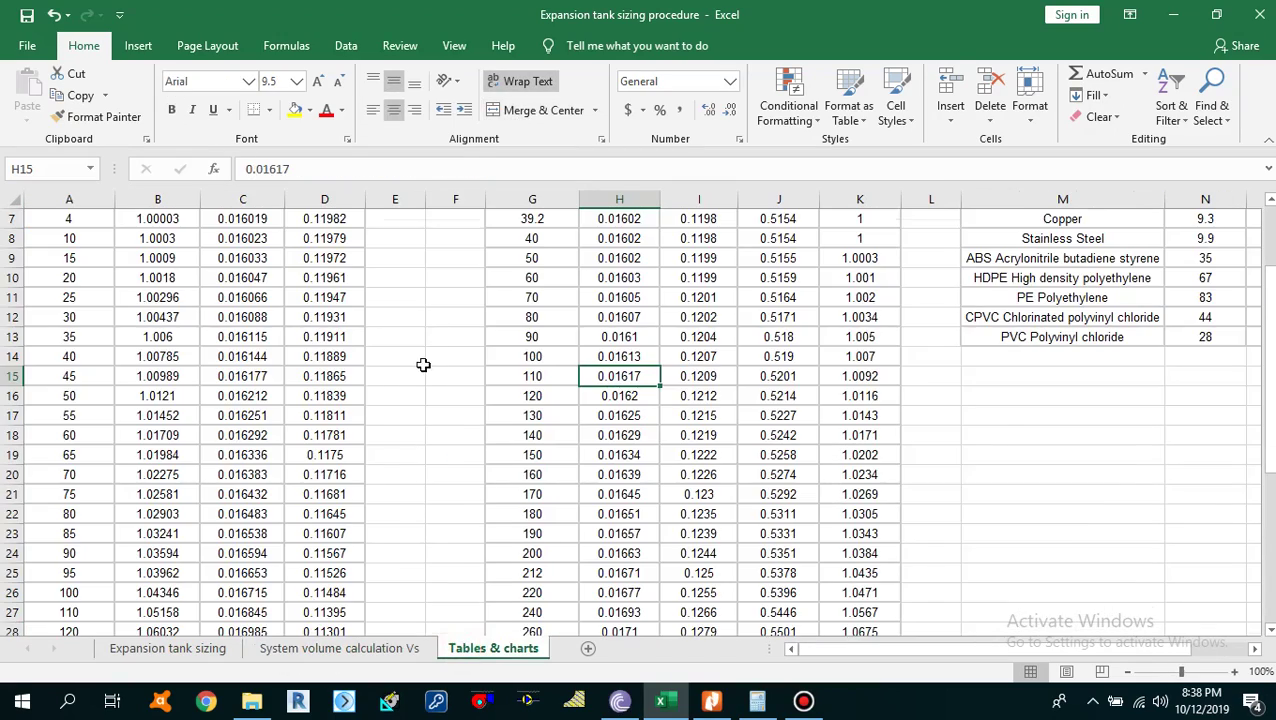
scroll(421, 362, up, 2)
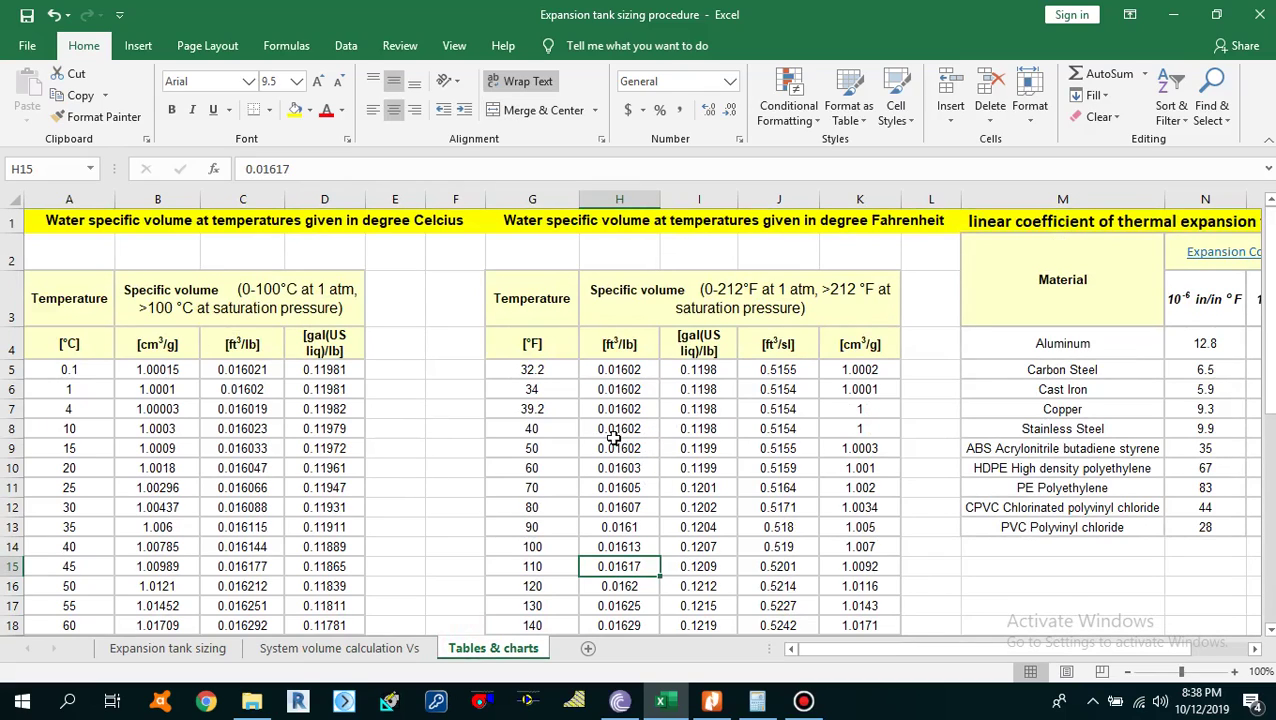
click(272, 425)
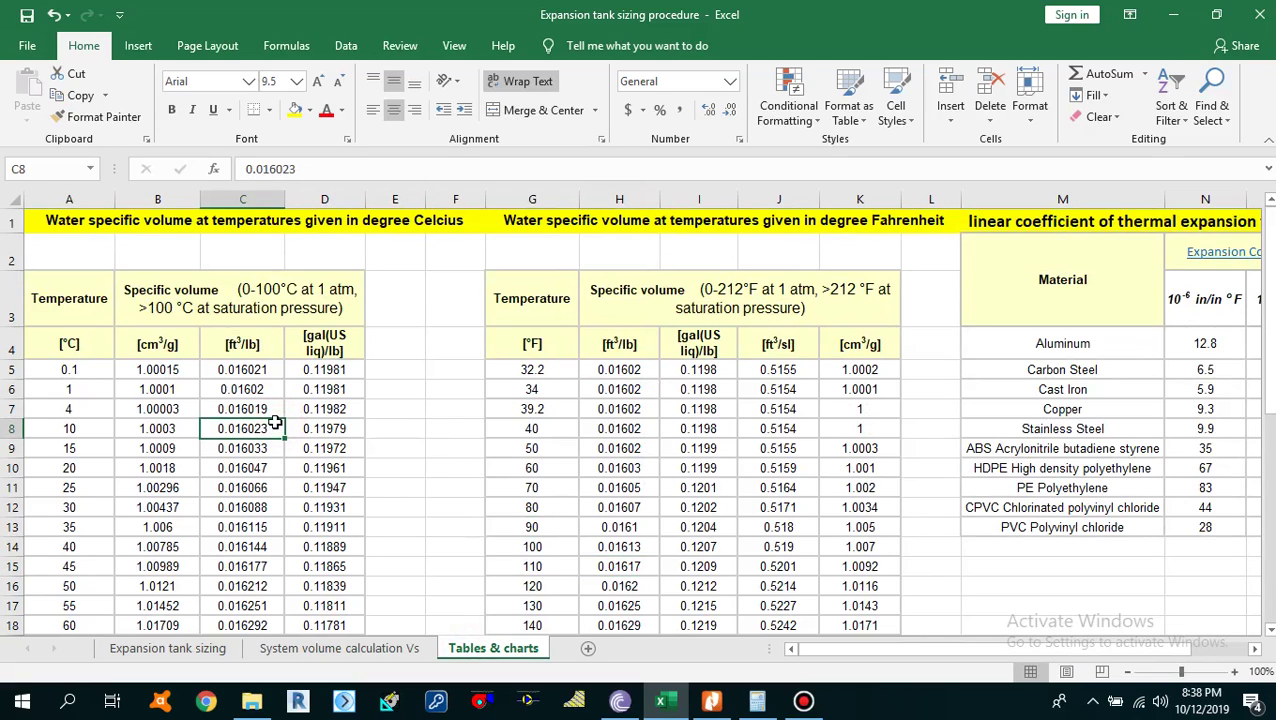
click(205, 393)
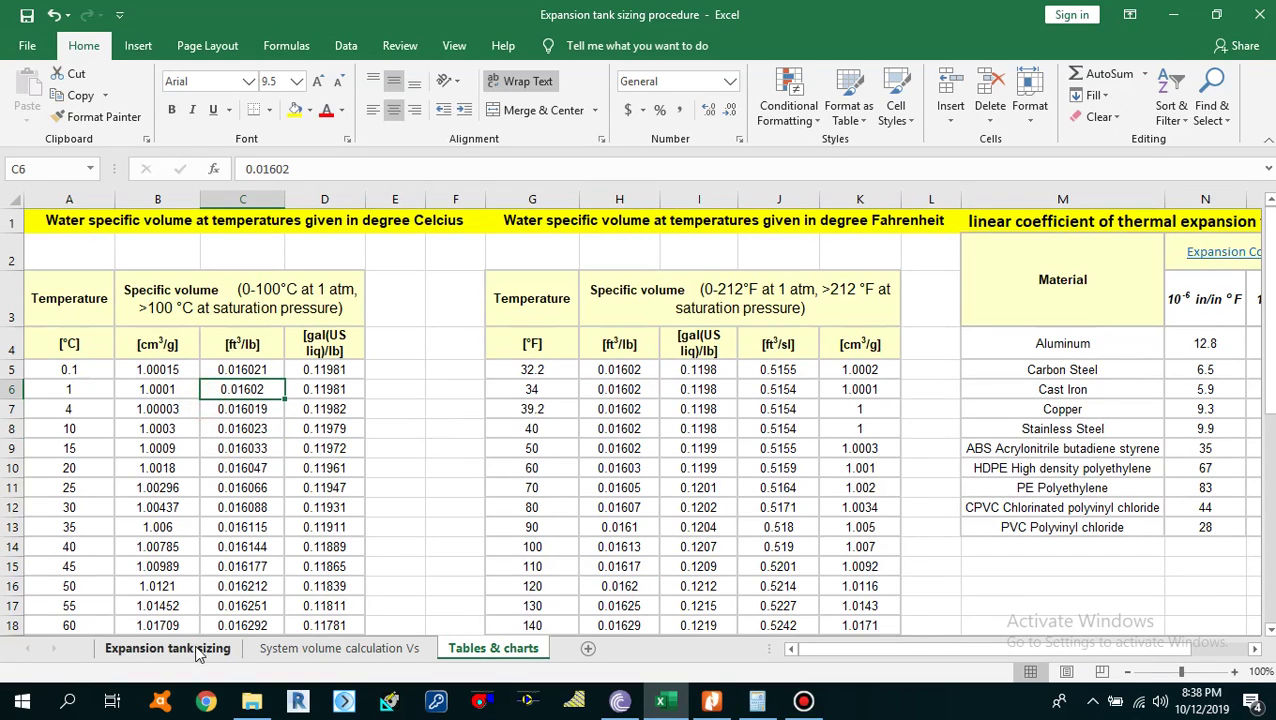
- Return to the Expansion tank sizing sheet and highlight the Vt formula in row 2 for review
click(167, 648)
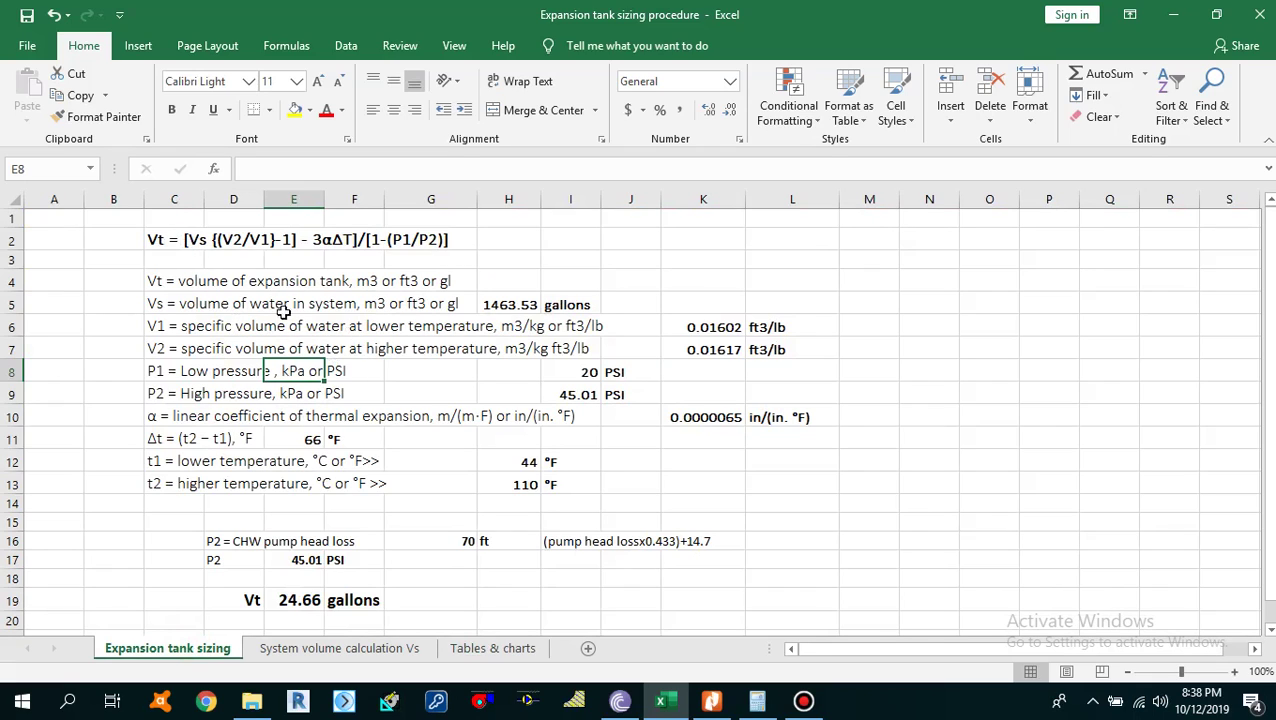
drag(155, 242, 430, 250)
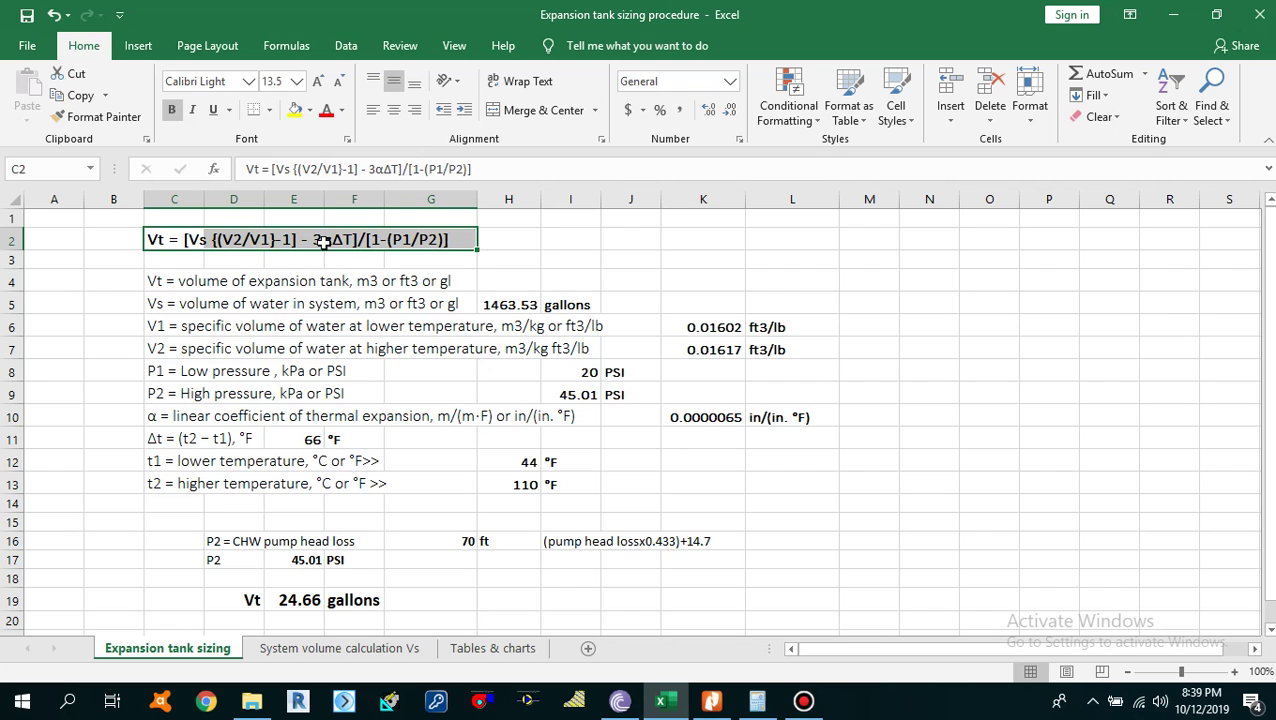
click(369, 309)
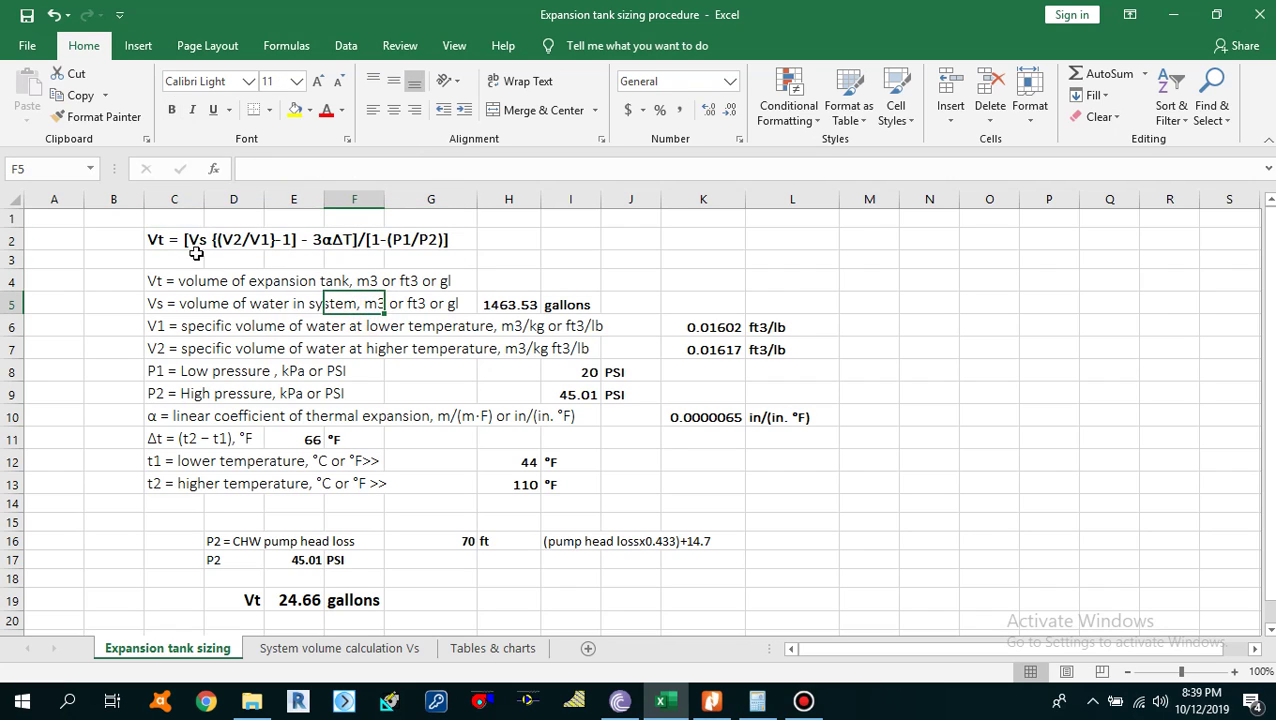
drag(157, 238, 408, 240)
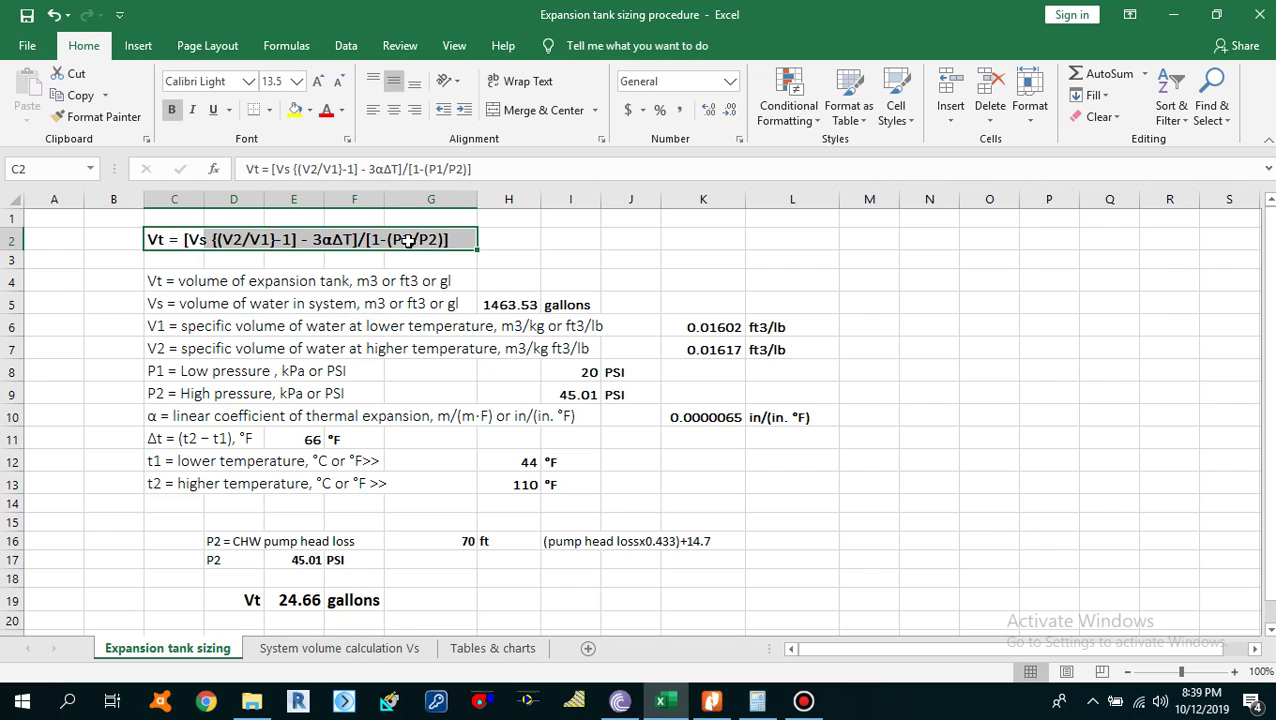
click(338, 332)
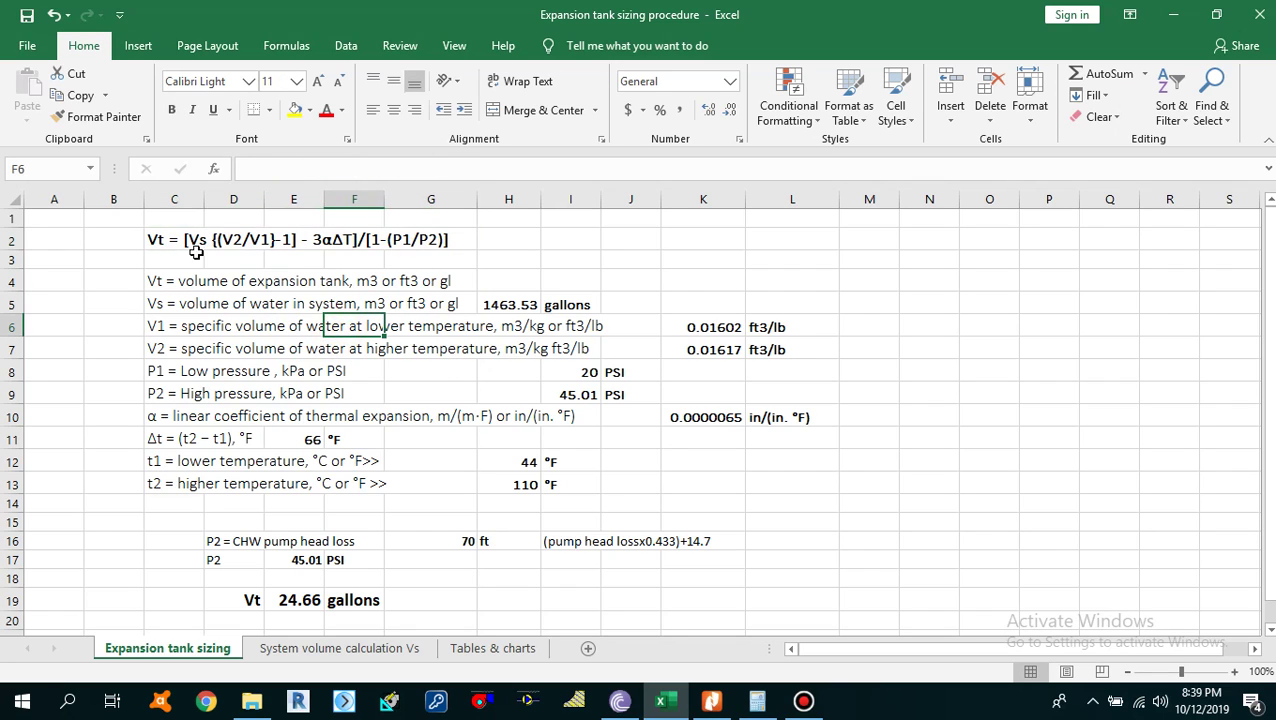
- Highlight the Vt definition in row 4 and the Vs system water volume entry in row 5 for review
click(157, 286)
drag(172, 286, 456, 288)
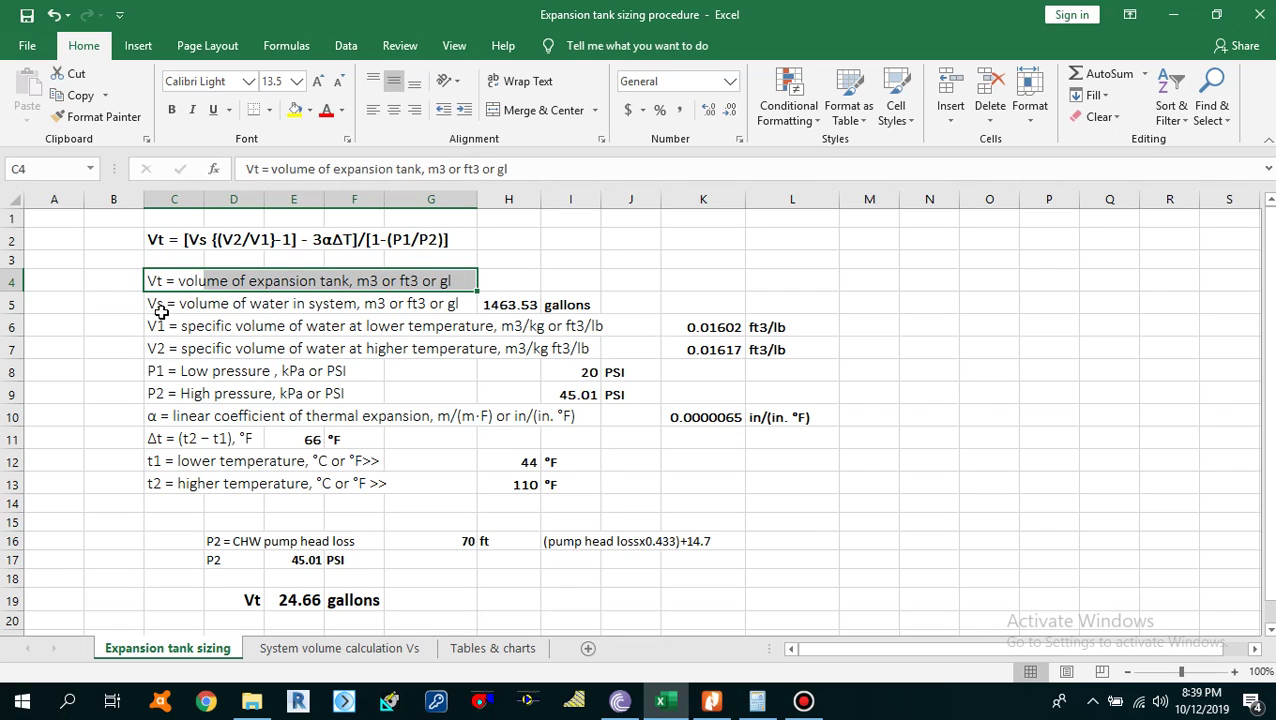
drag(154, 305, 577, 305)
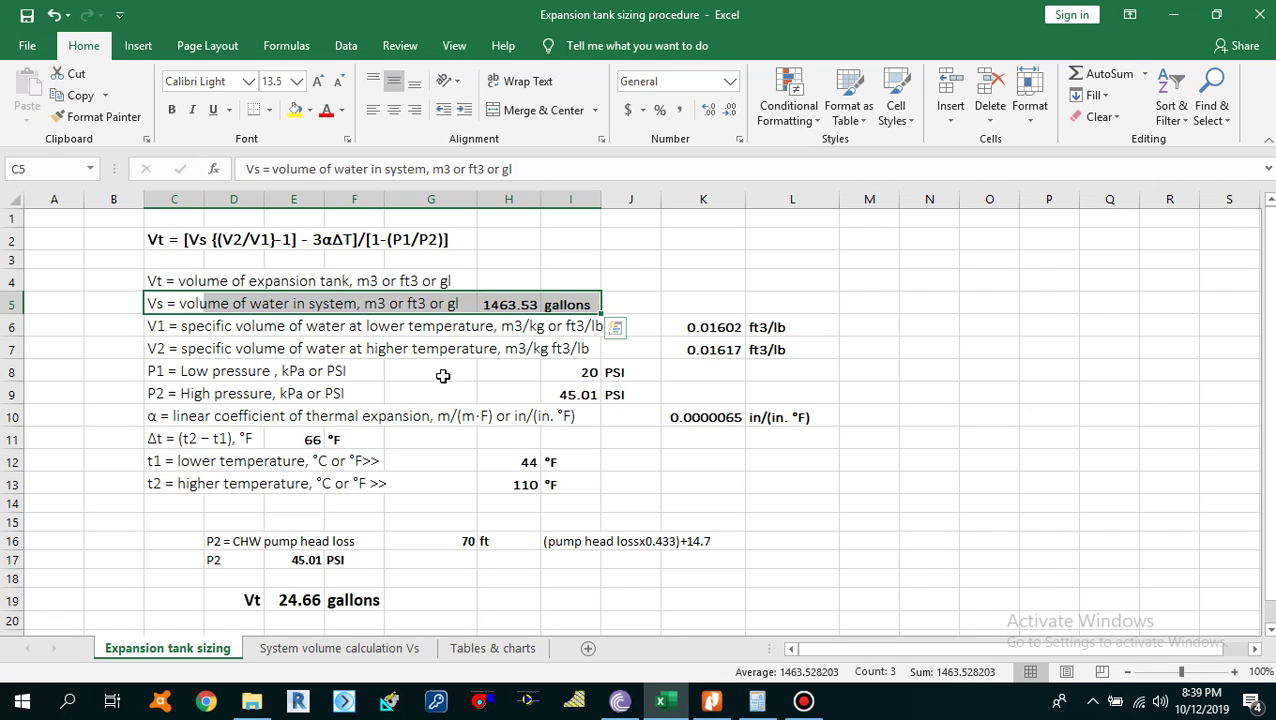
- Highlight the Vs entry in row 5 and the V1 and V2 specific volume definitions in rows 6 and 7 for review
drag(168, 304, 565, 306)
key(Escape)
drag(158, 327, 579, 336)
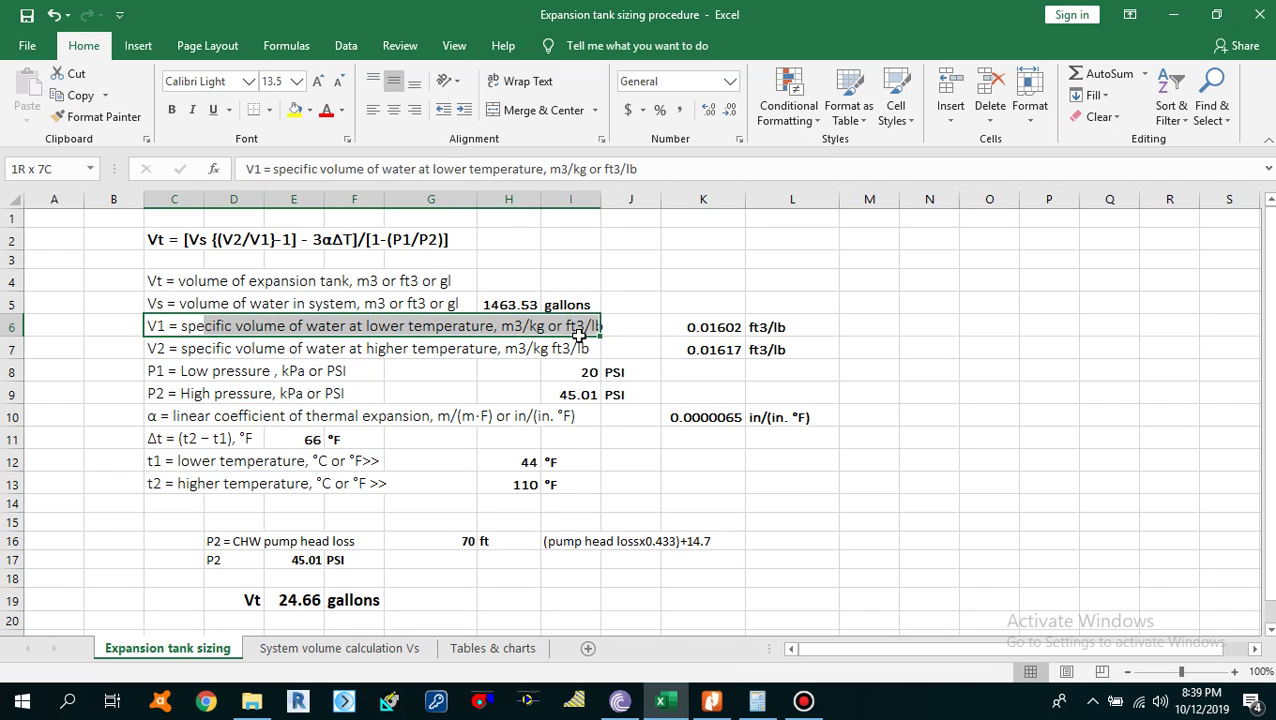
drag(170, 351, 587, 350)
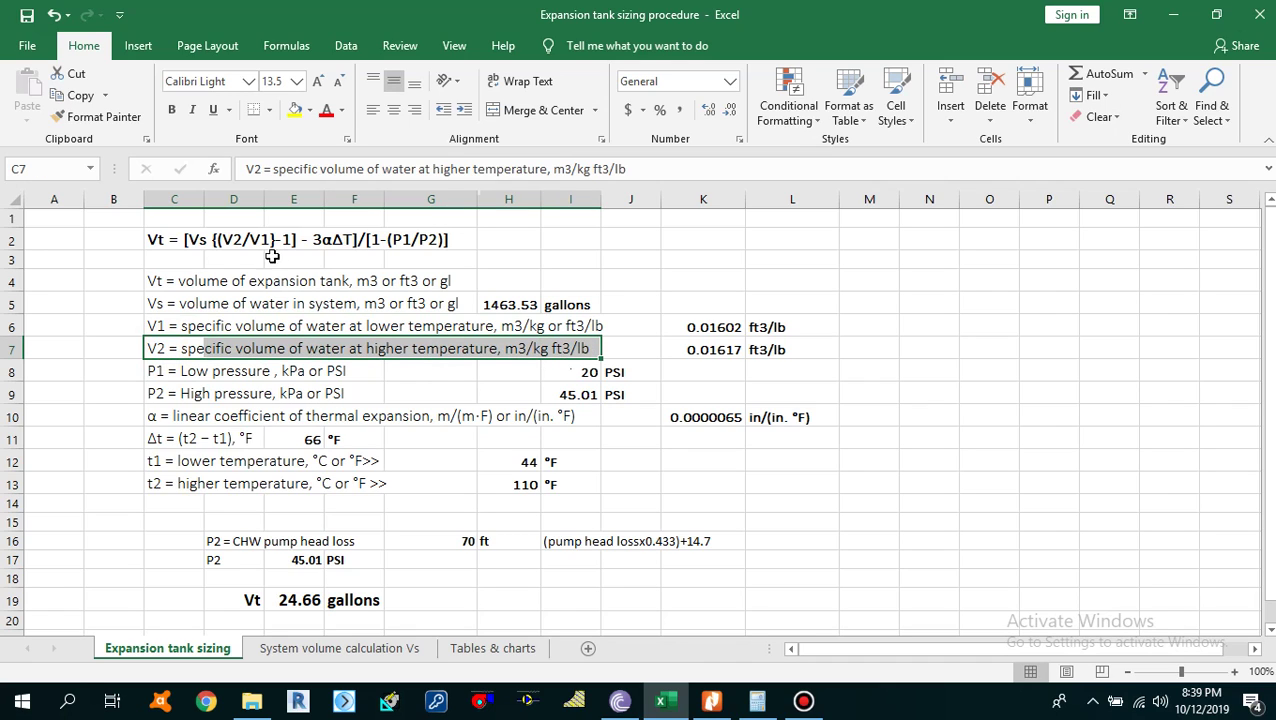
- Highlight the P1 low pressure entry in row 8 and the P2 high pressure definition in row 9 for review
drag(160, 371, 535, 368)
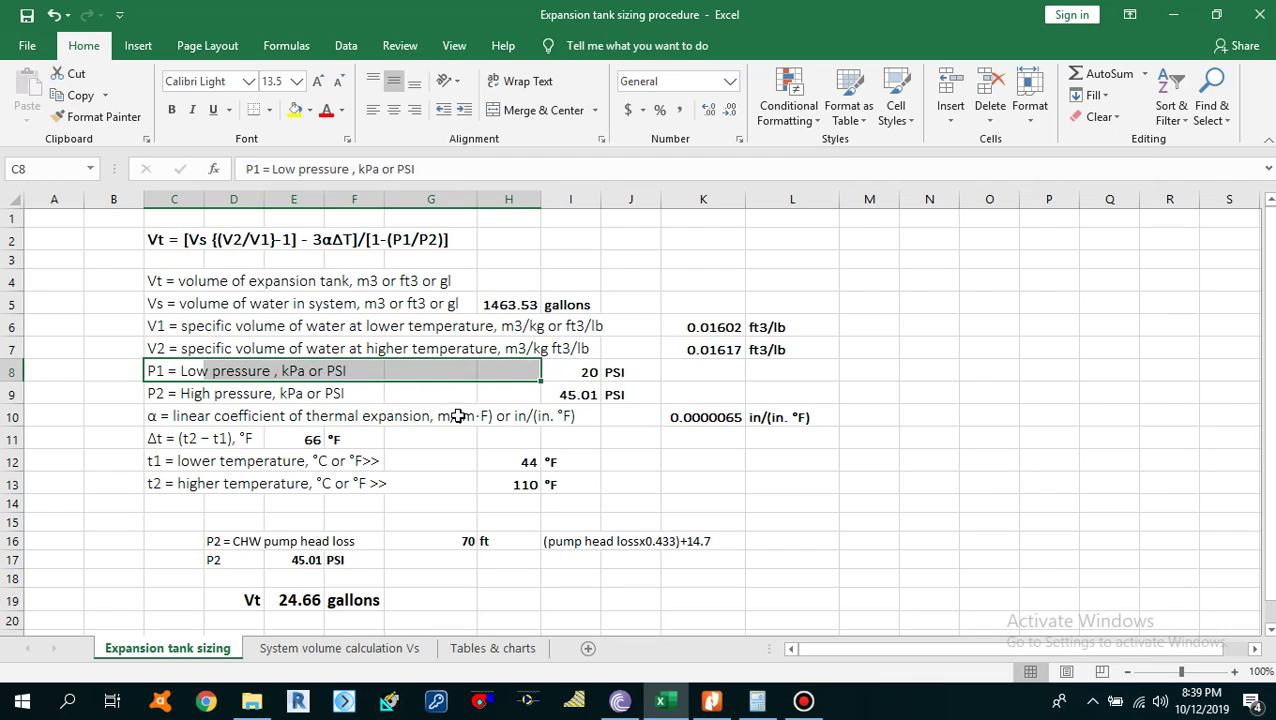
click(573, 370)
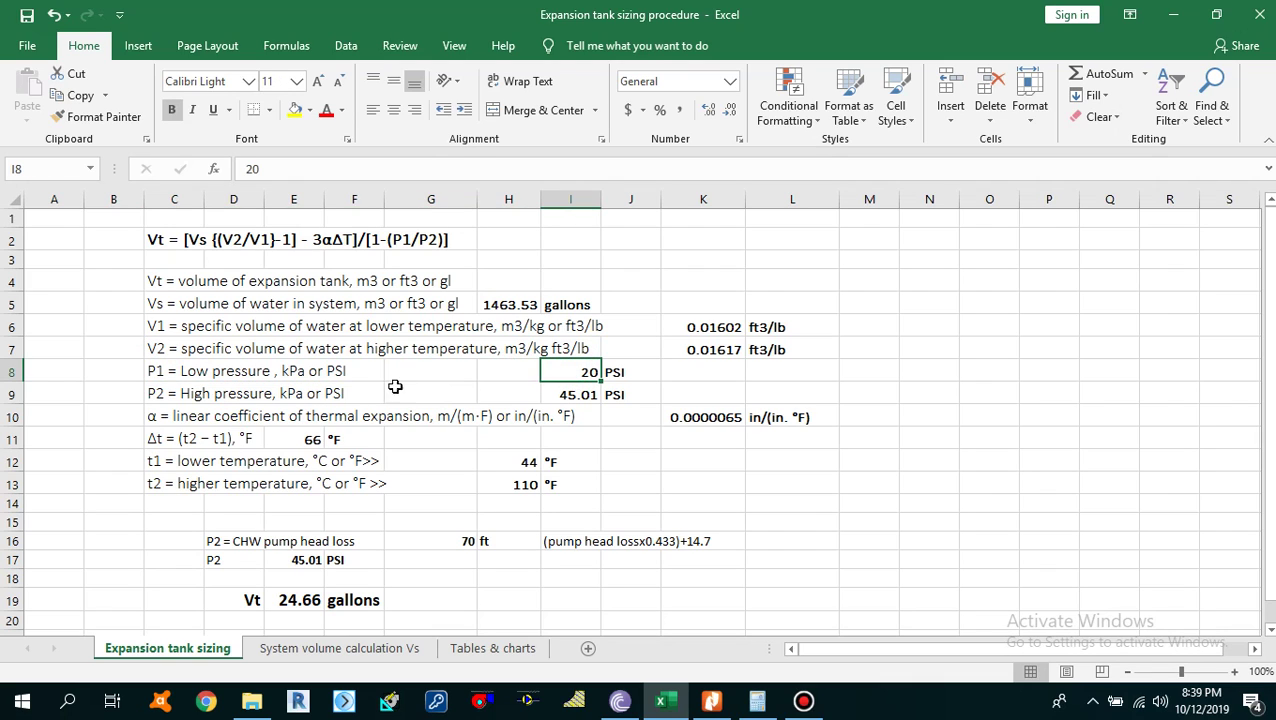
drag(177, 375, 581, 373)
drag(170, 397, 426, 394)
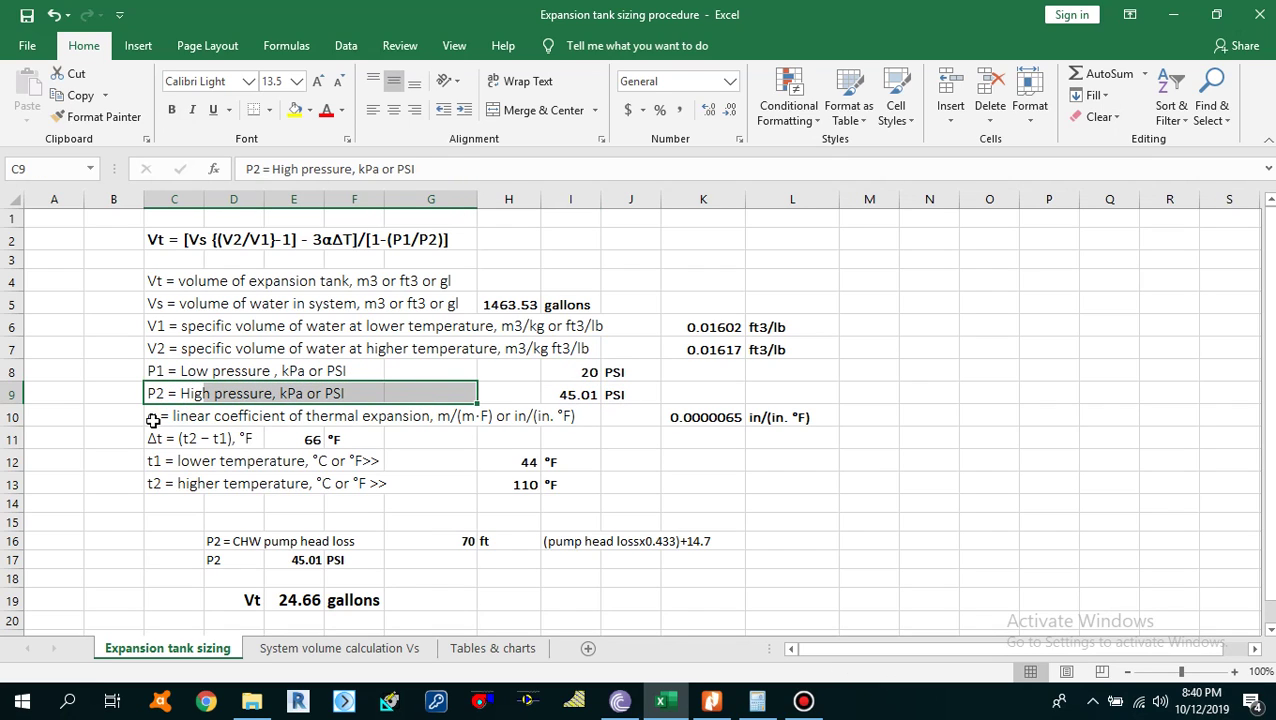
- Highlight the α thermal expansion coefficient definition in row 10 and select its value in K10 for review
drag(152, 419, 594, 420)
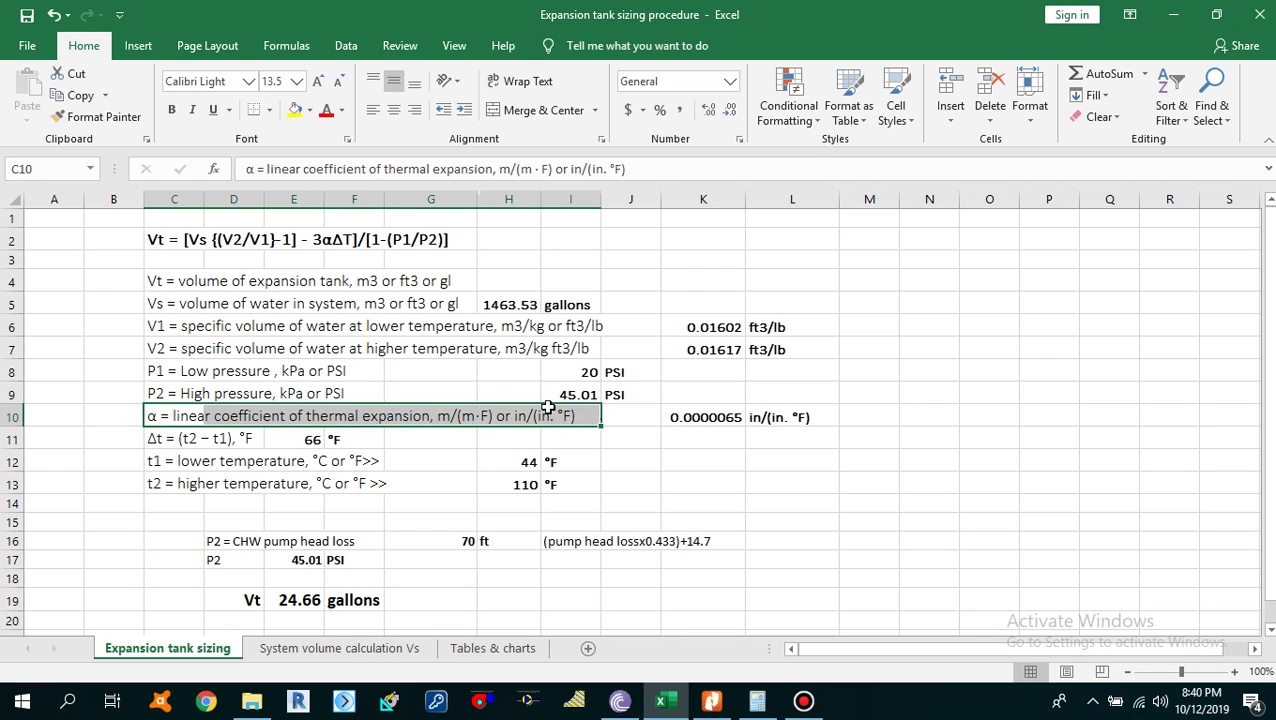
click(677, 417)
drag(158, 416, 598, 419)
click(683, 417)
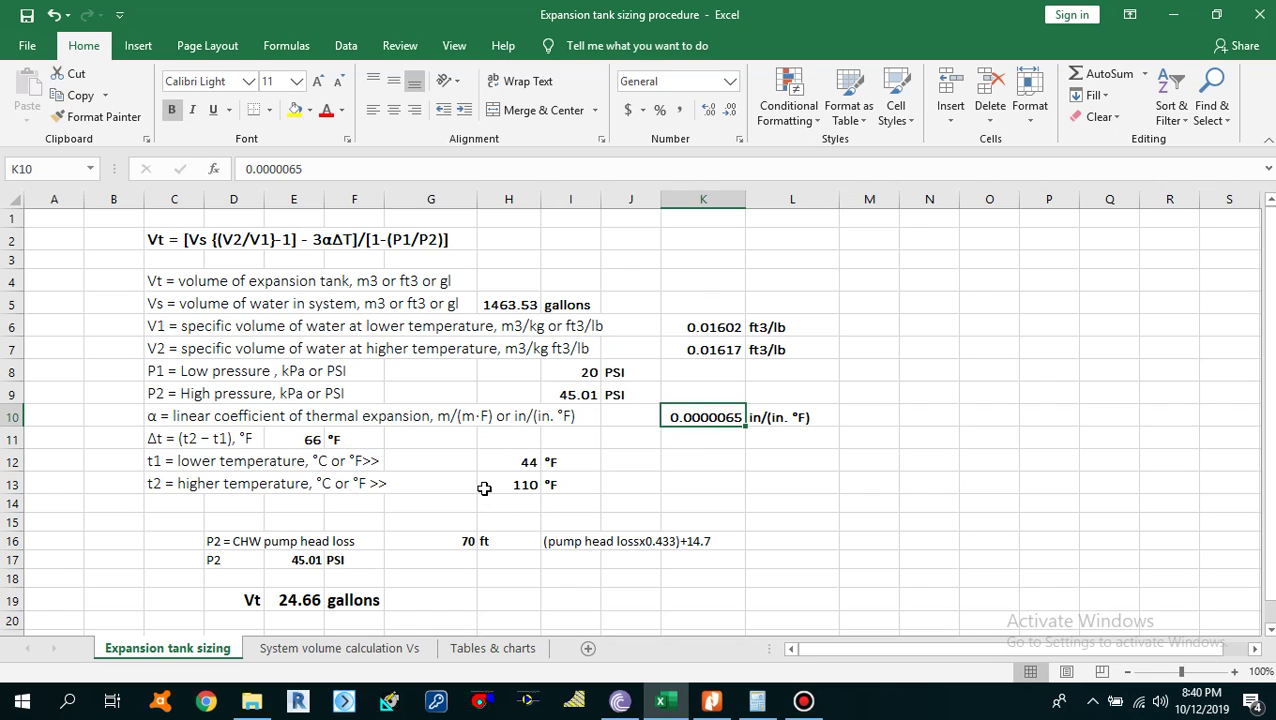
- Look up the carbon steel expansion coefficient in in/in °F in the pipe material table on the Tables & charts sheet
click(516, 652)
drag(866, 650, 928, 650)
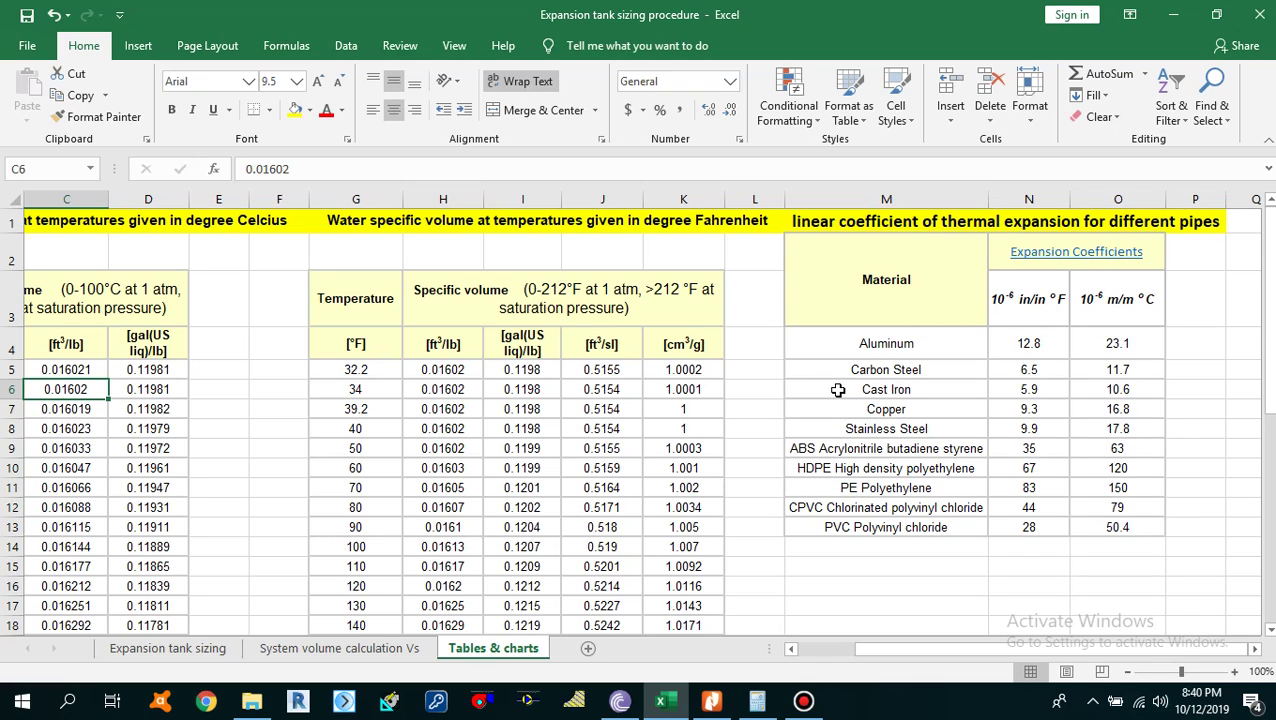
drag(862, 370, 1015, 369)
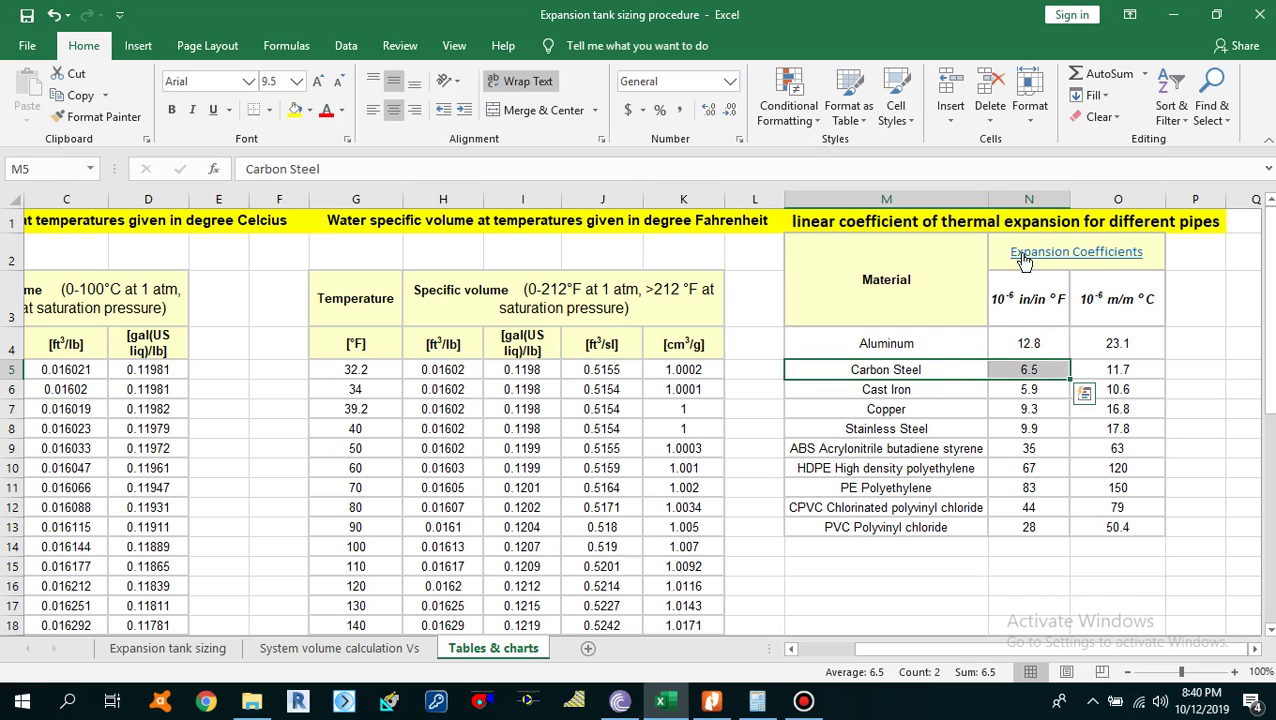
click(1036, 368)
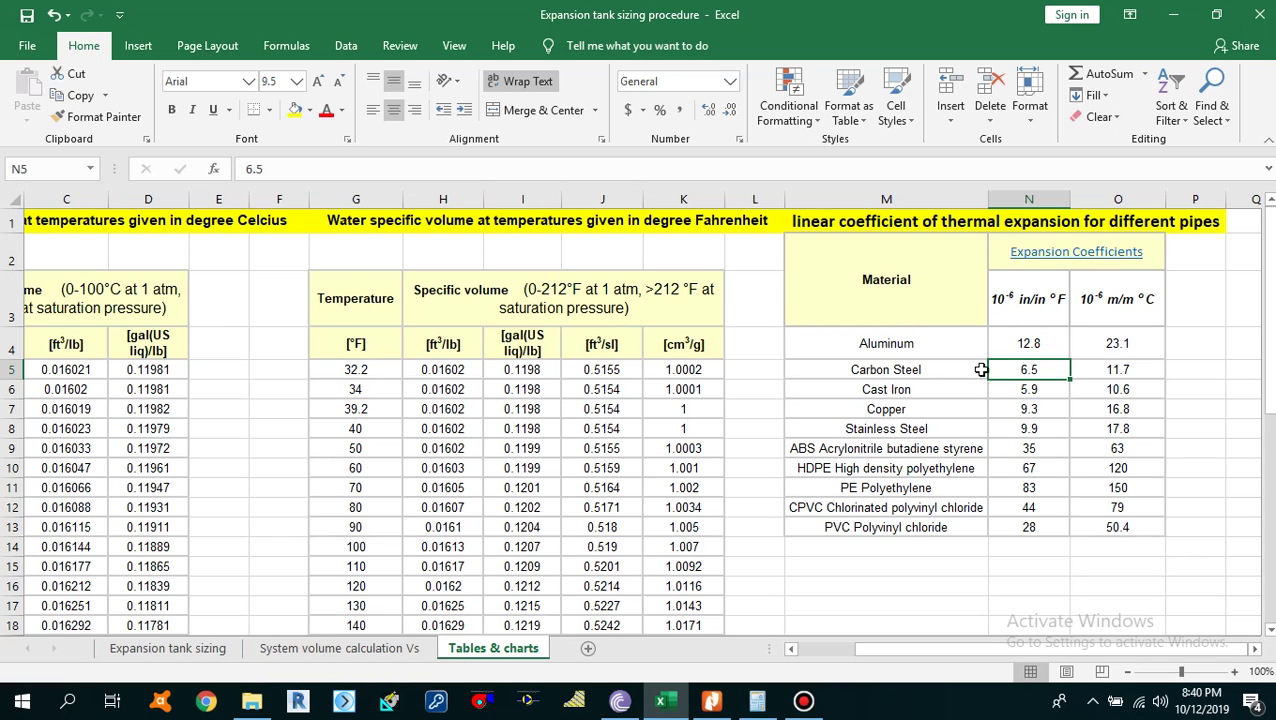
- Return to the Expansion tank sizing sheet and review the Δt, t1 and t2 entries in rows 11 to 13
click(210, 648)
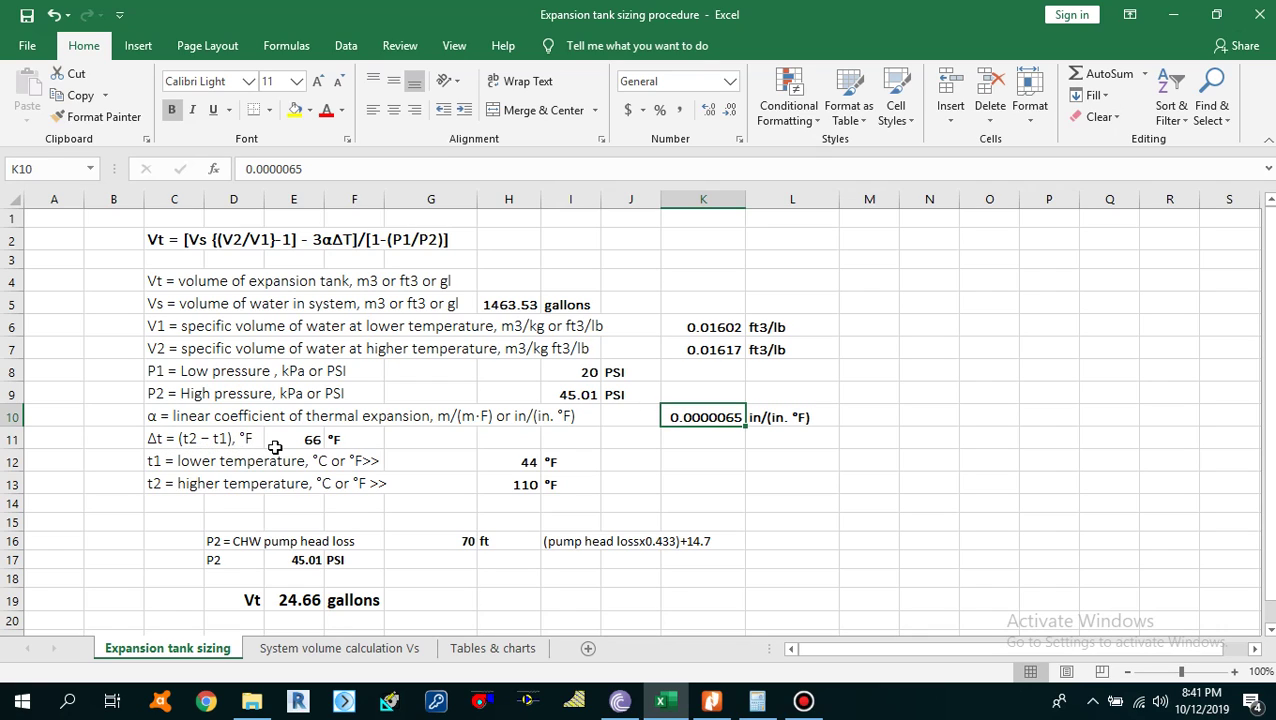
click(300, 441)
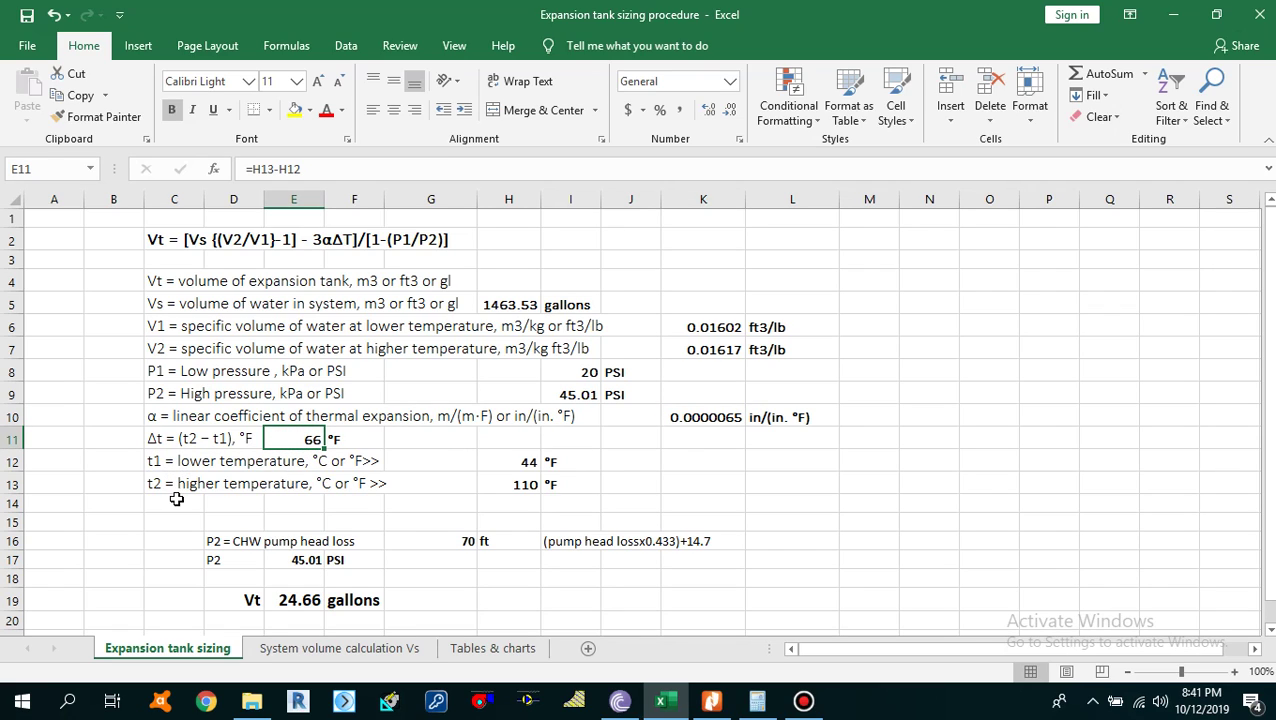
drag(160, 465, 569, 463)
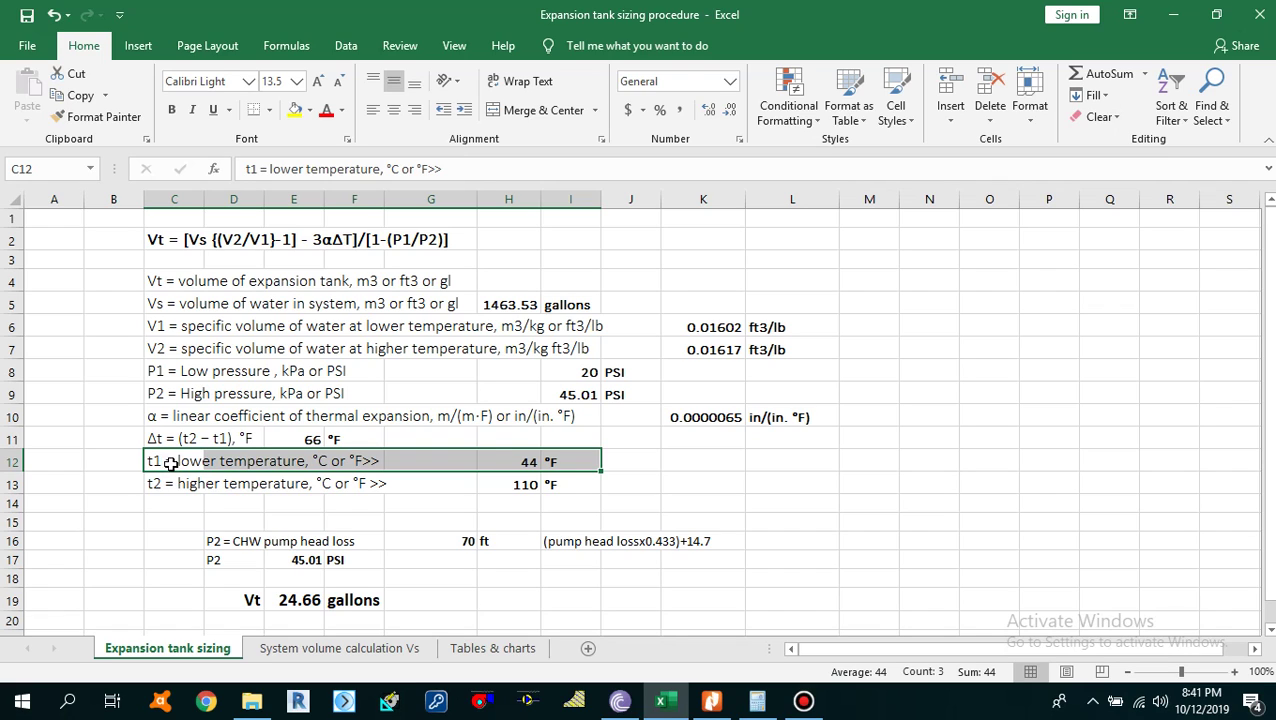
drag(160, 489, 550, 490)
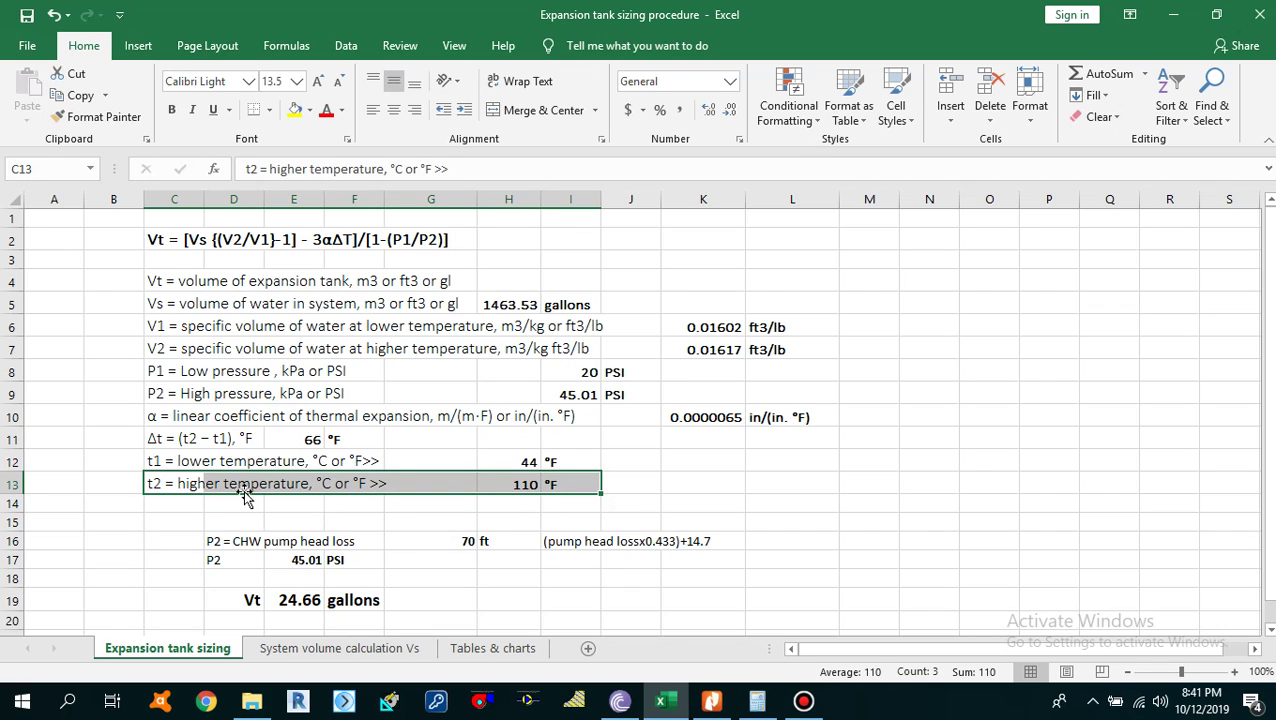
drag(185, 483, 572, 490)
click(520, 484)
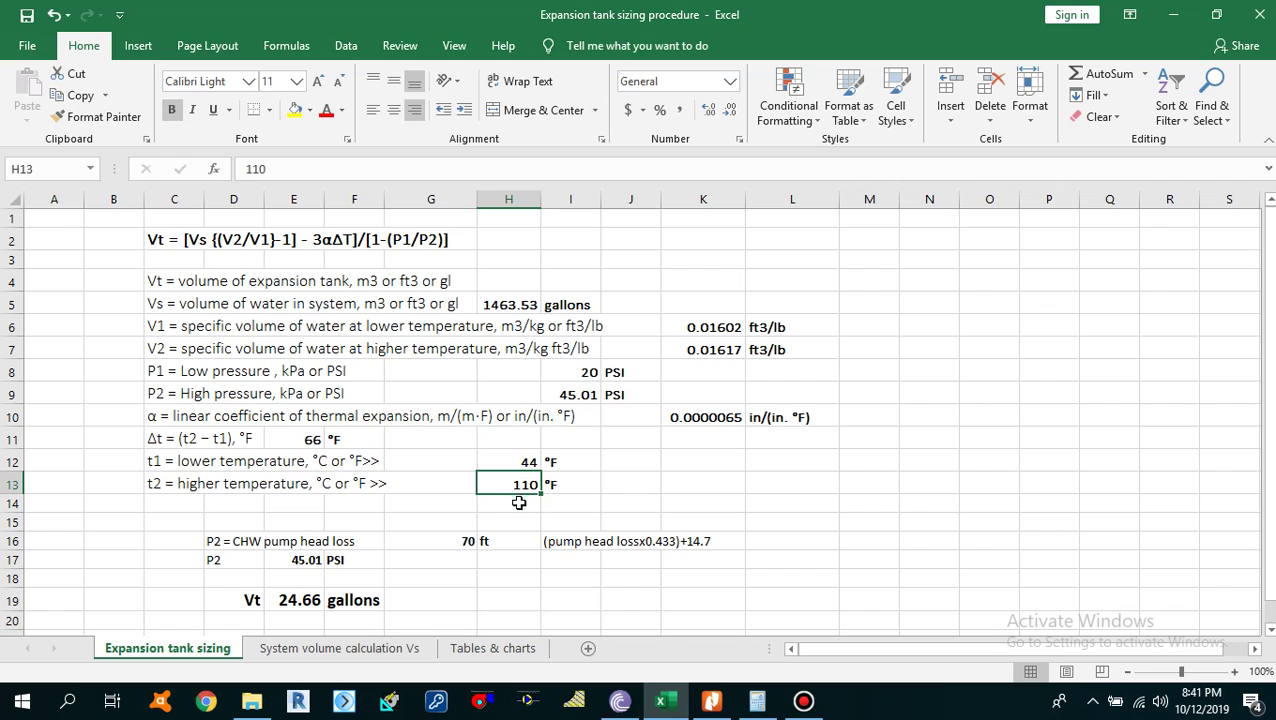
- Compare the t1 and t2 temperatures and inspect the Δt formula in E11 without changing it
click(519, 463)
click(514, 484)
click(515, 462)
drag(152, 461, 552, 461)
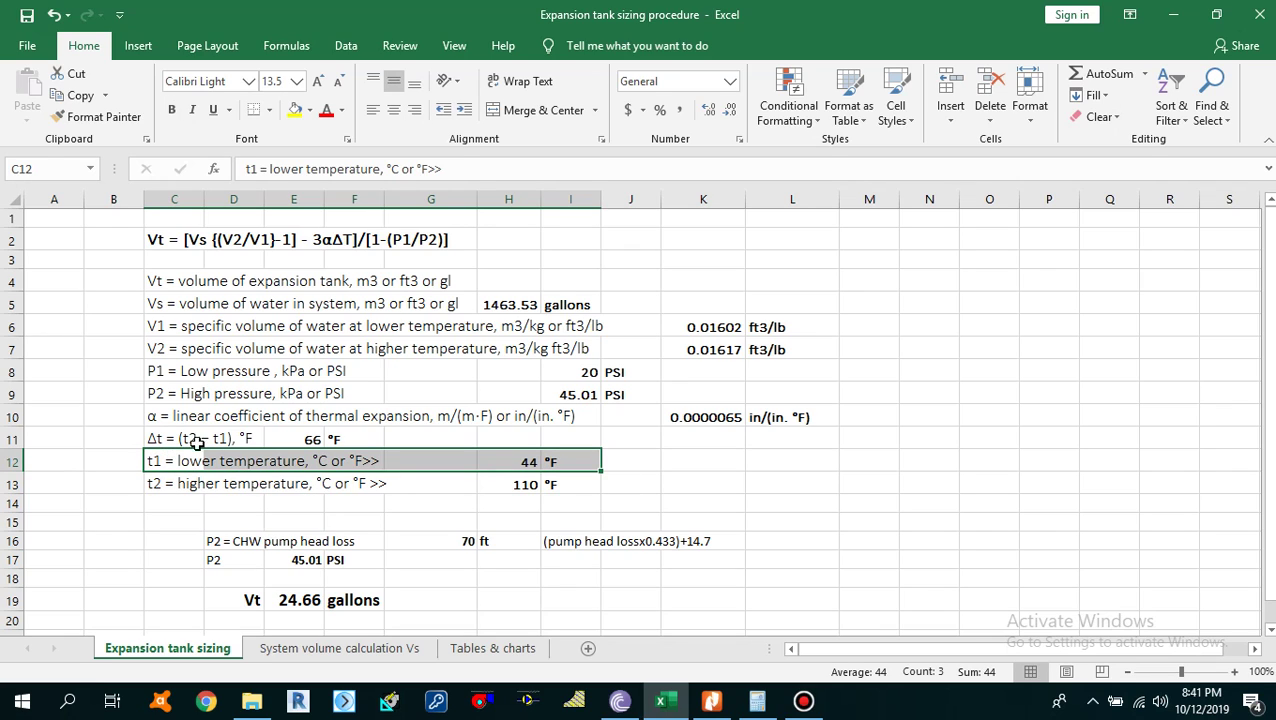
drag(165, 484, 524, 479)
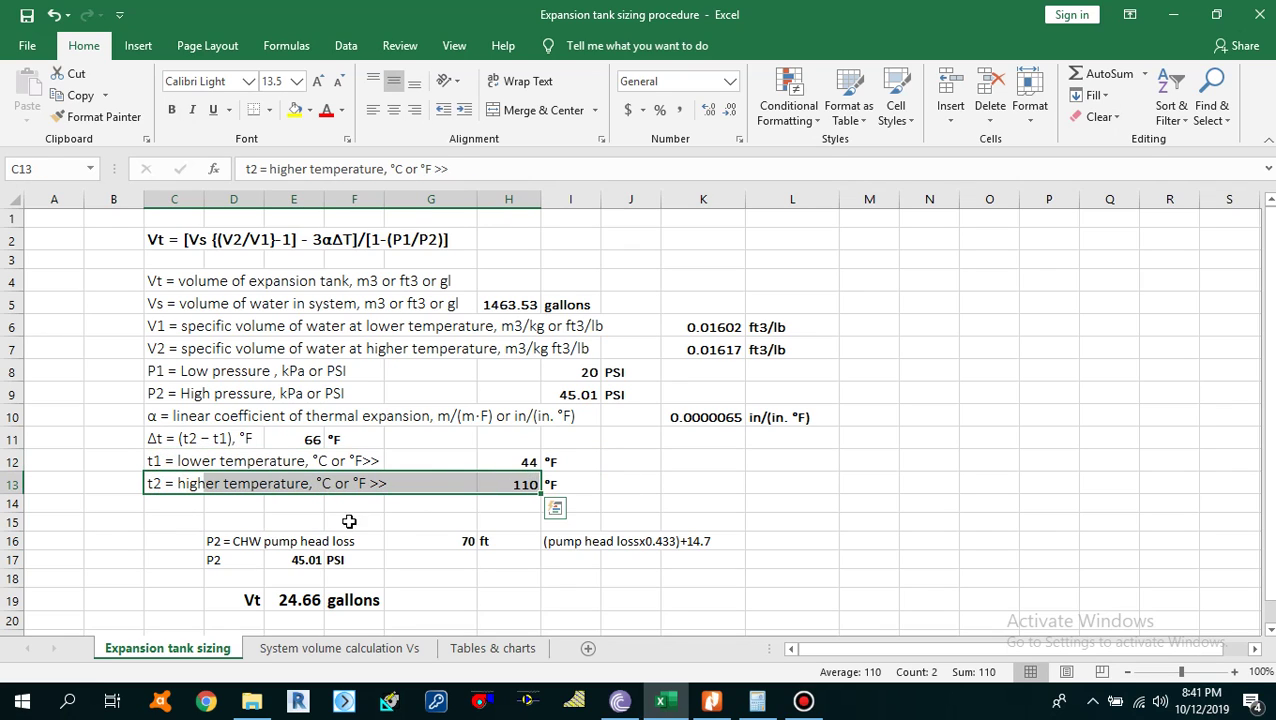
click(287, 440)
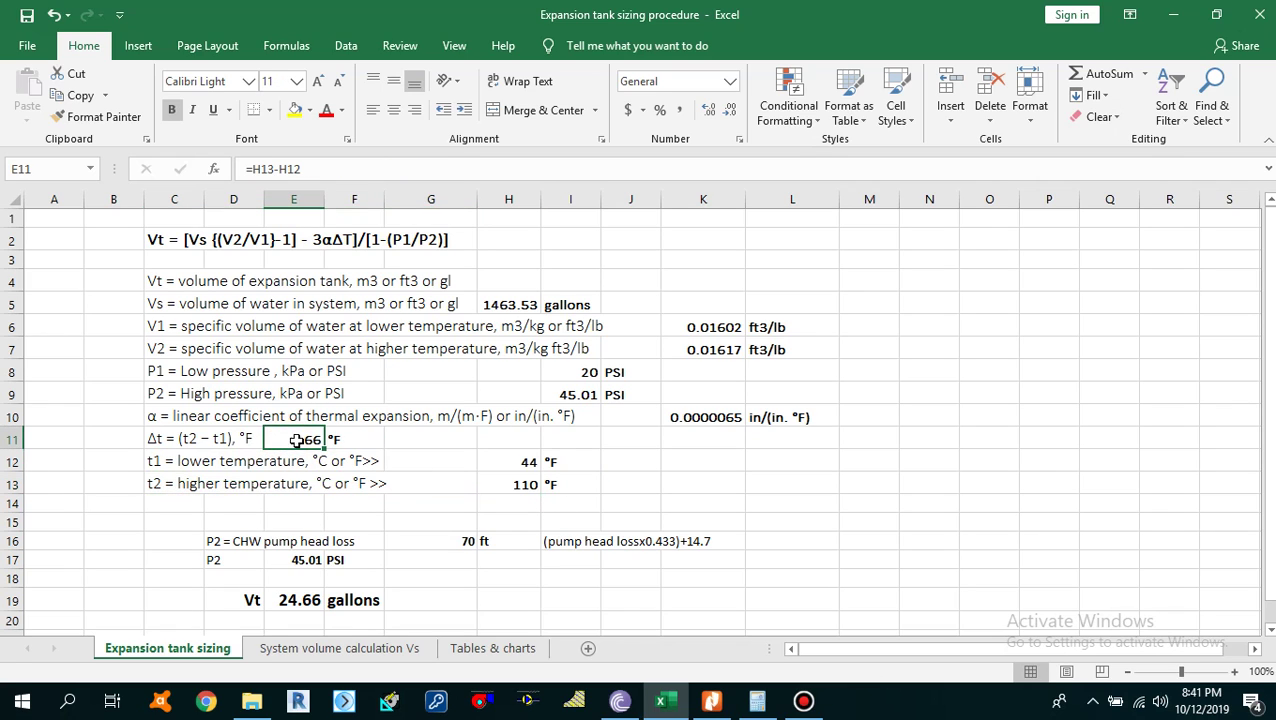
double_click(296, 439)
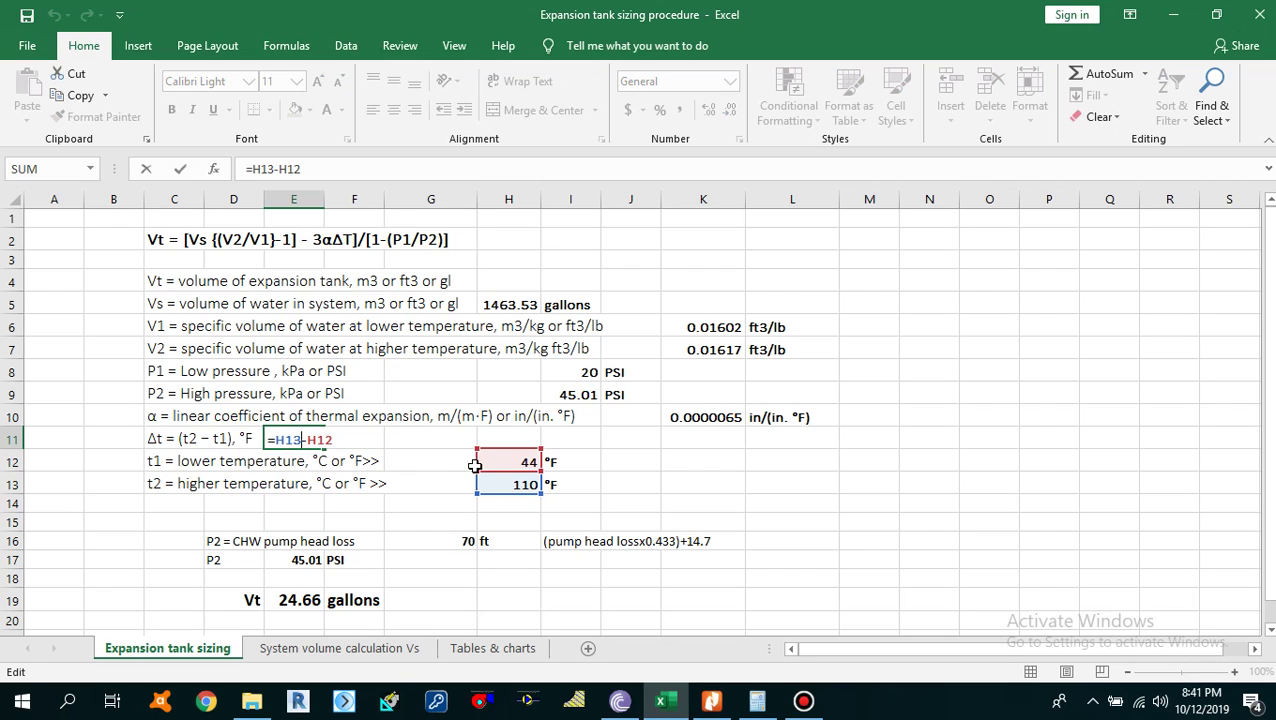
key(Escape)
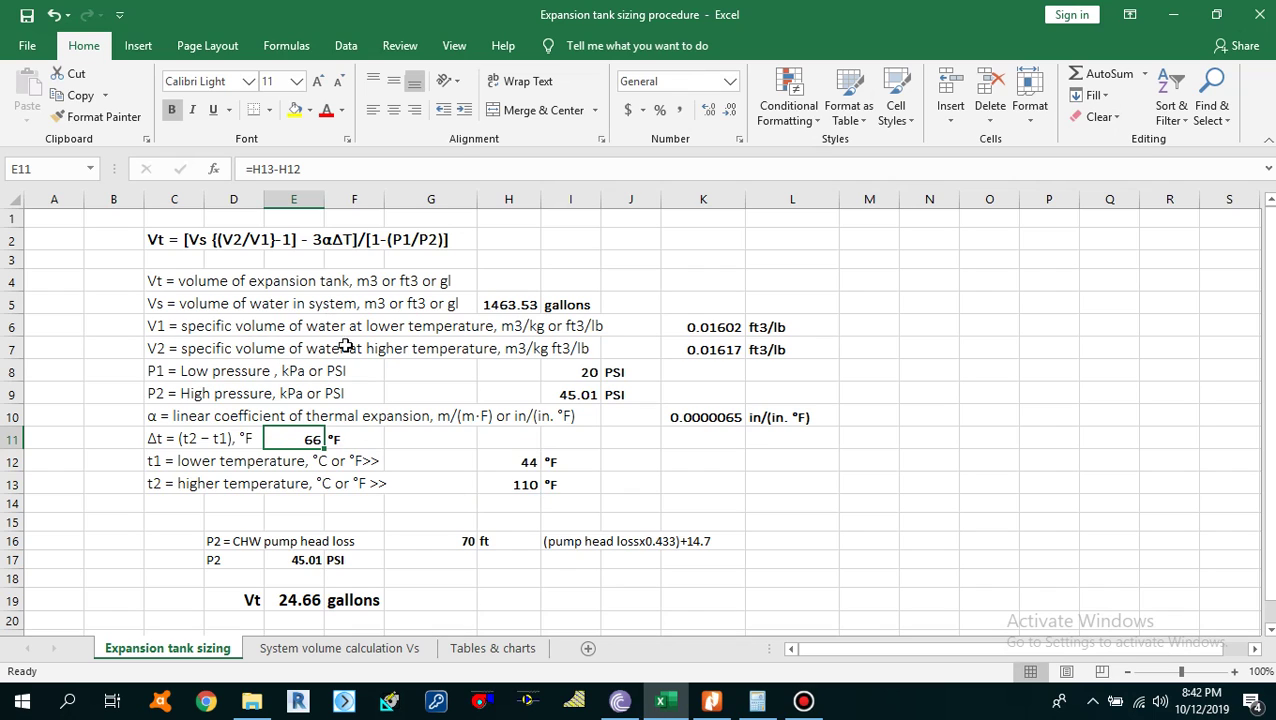
- Highlight the V1 specific volume entry in row 6 together with the t1 temperature in H12 that it depends on
drag(165, 330, 766, 325)
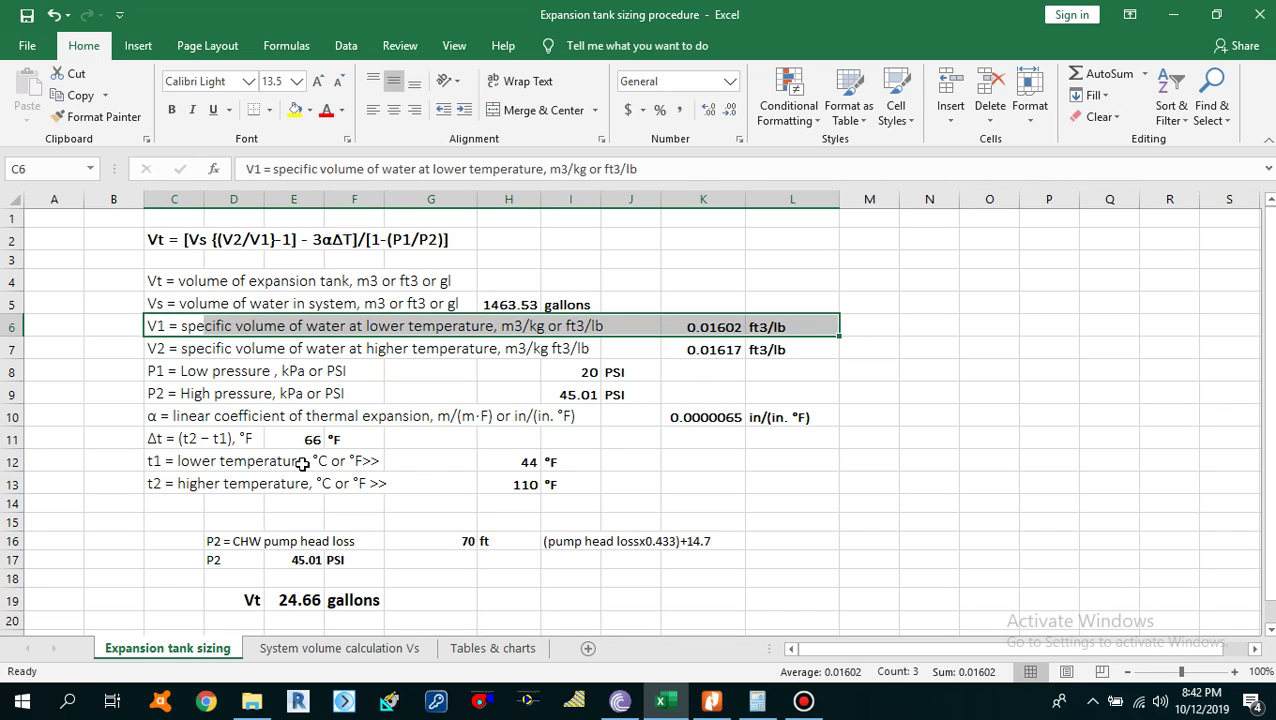
click(529, 465)
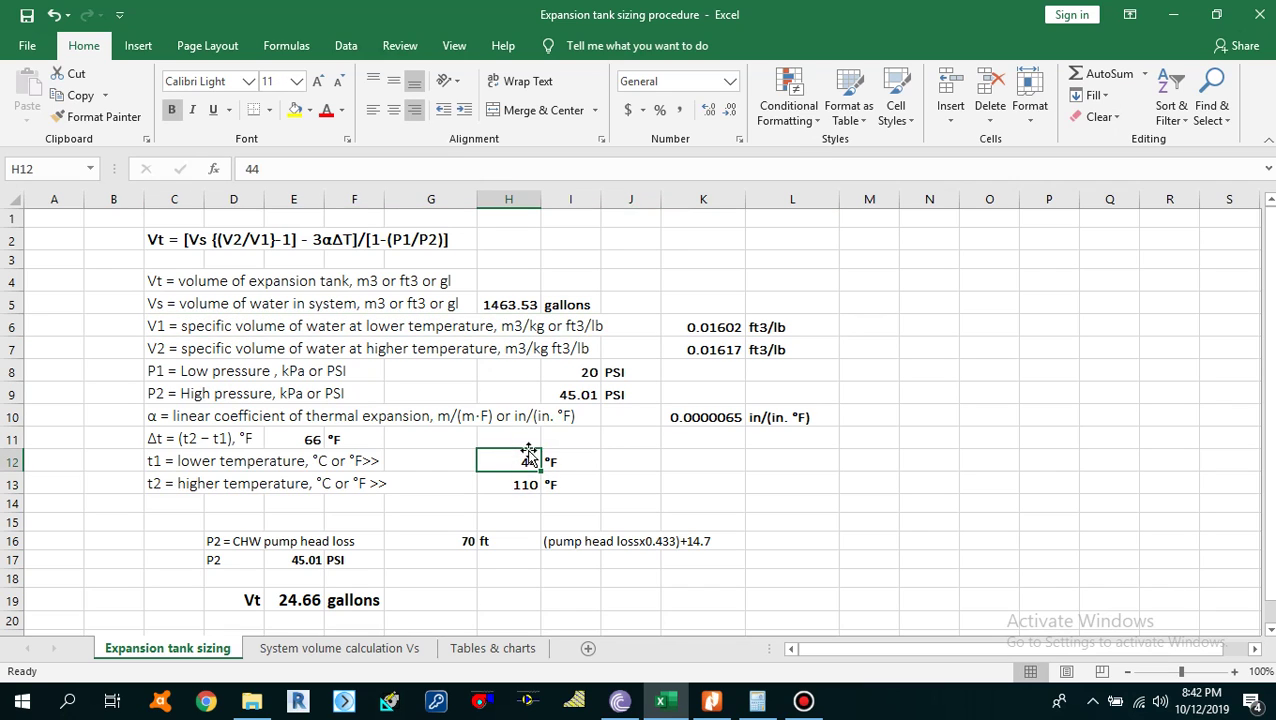
drag(158, 327, 750, 336)
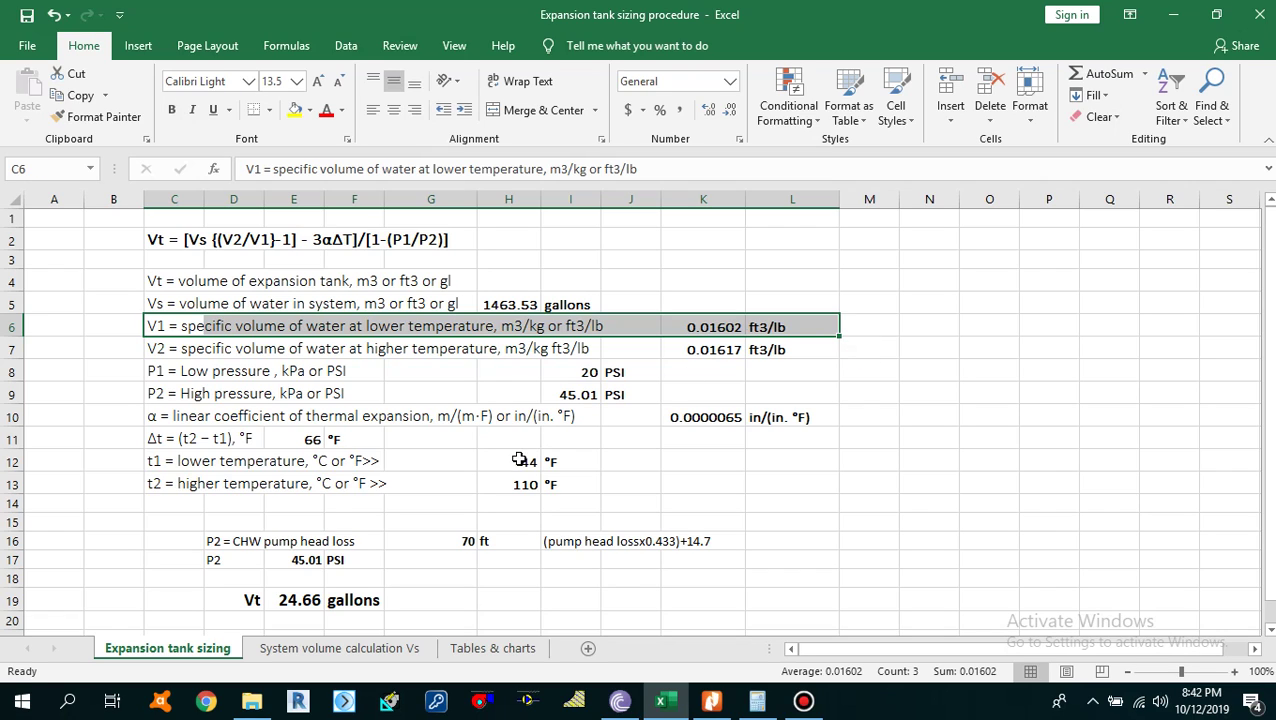
- Look up the ft³/lb specific volumes at 40 and 50 °F in the Fahrenheit table on the Tables & charts sheet
click(492, 648)
mouse_move(851, 652)
mouse_down()
mouse_move(825, 662)
mouse_move(850, 652)
mouse_up()
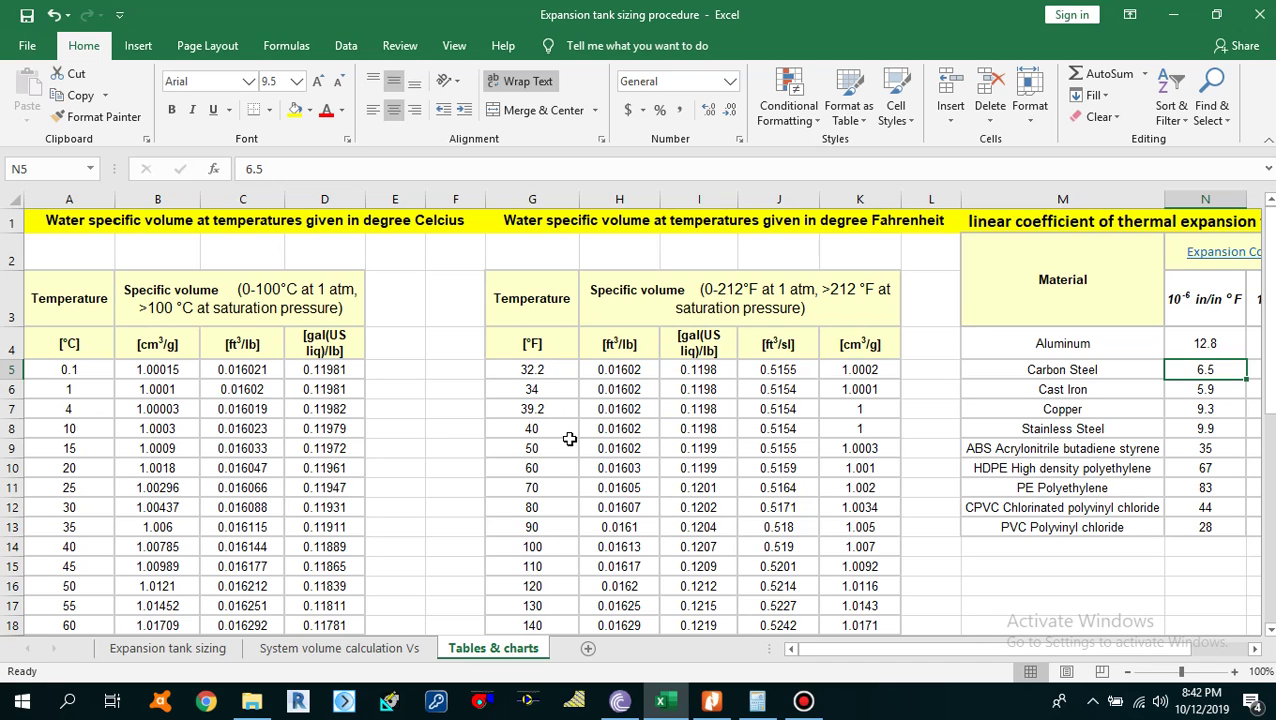
click(532, 428)
click(534, 448)
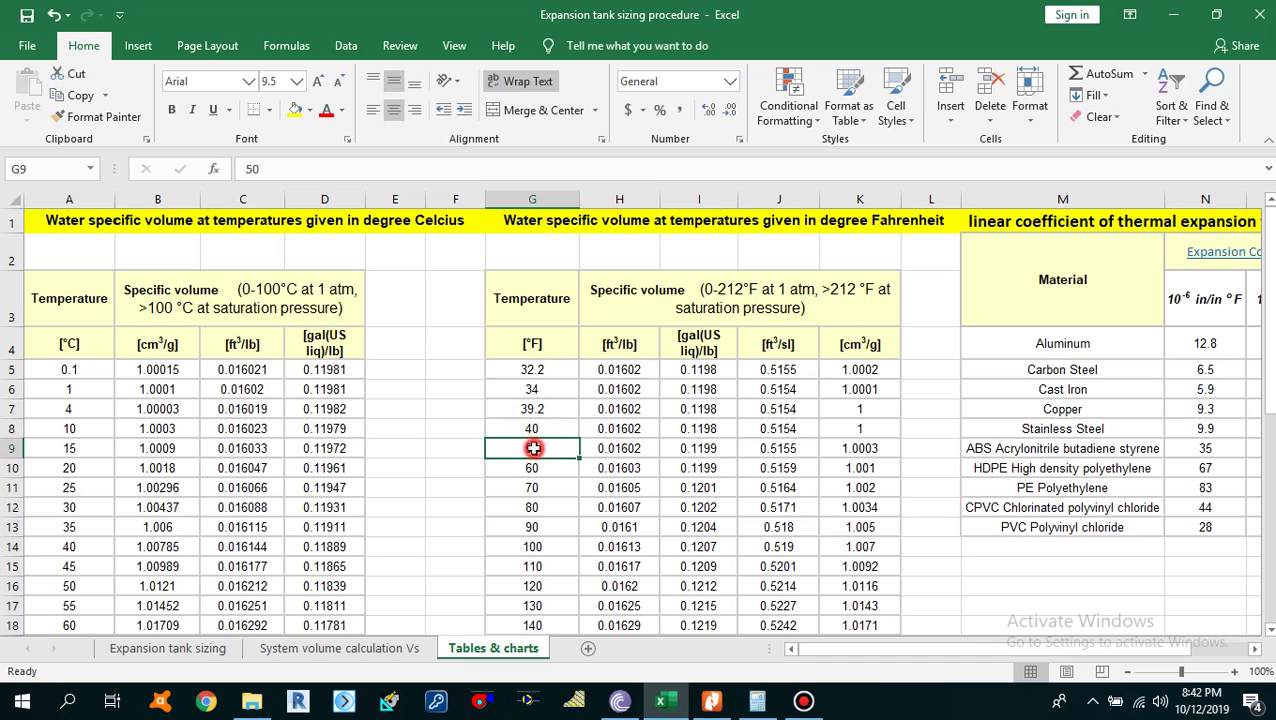
click(638, 448)
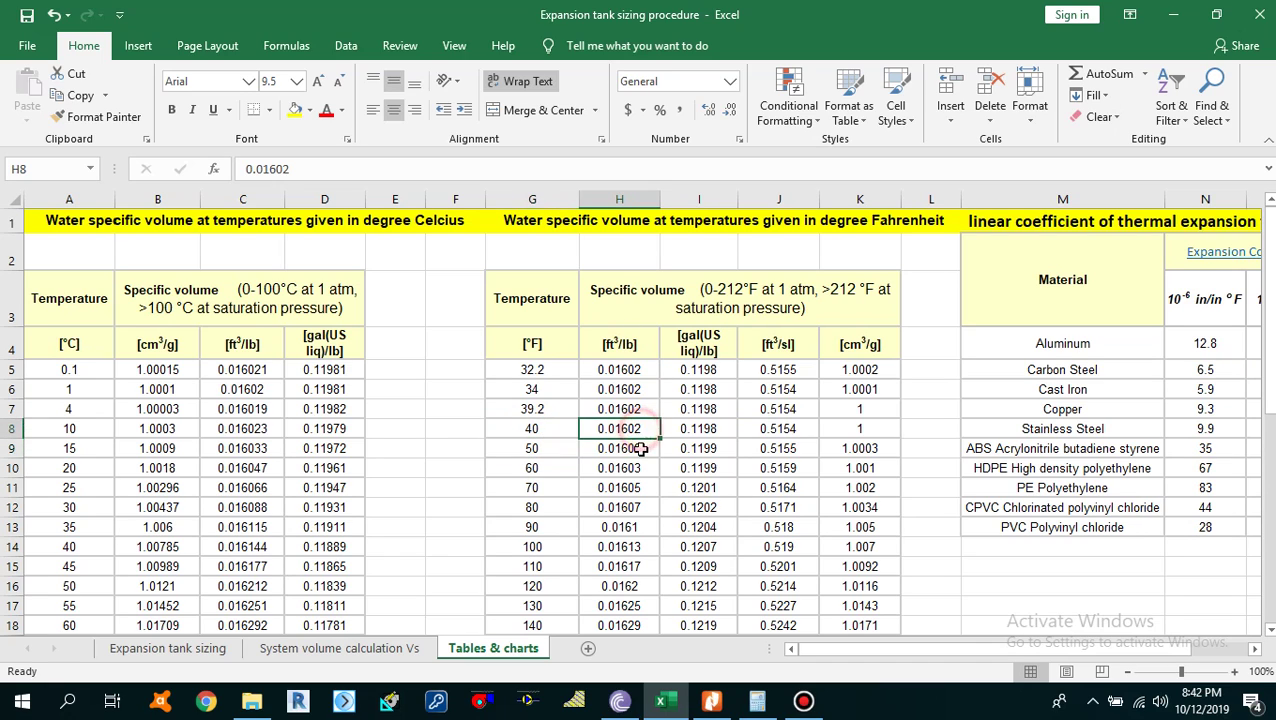
click(598, 428)
click(614, 451)
click(553, 454)
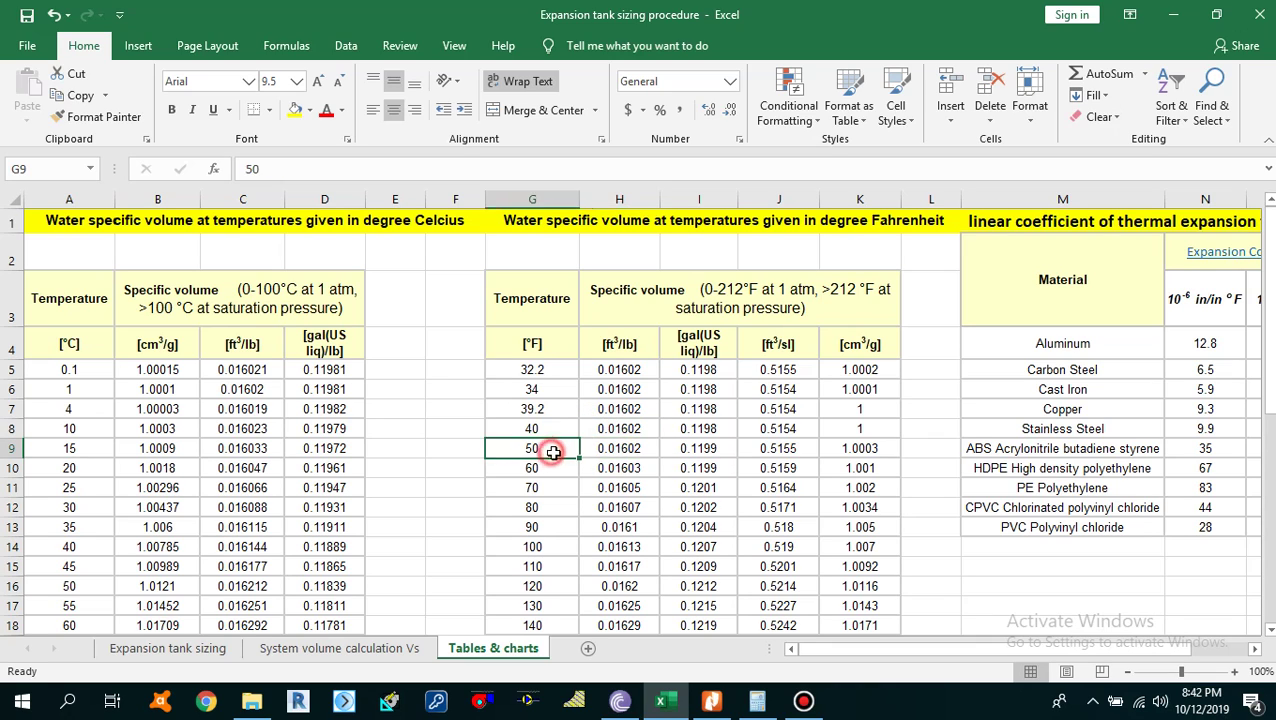
click(614, 449)
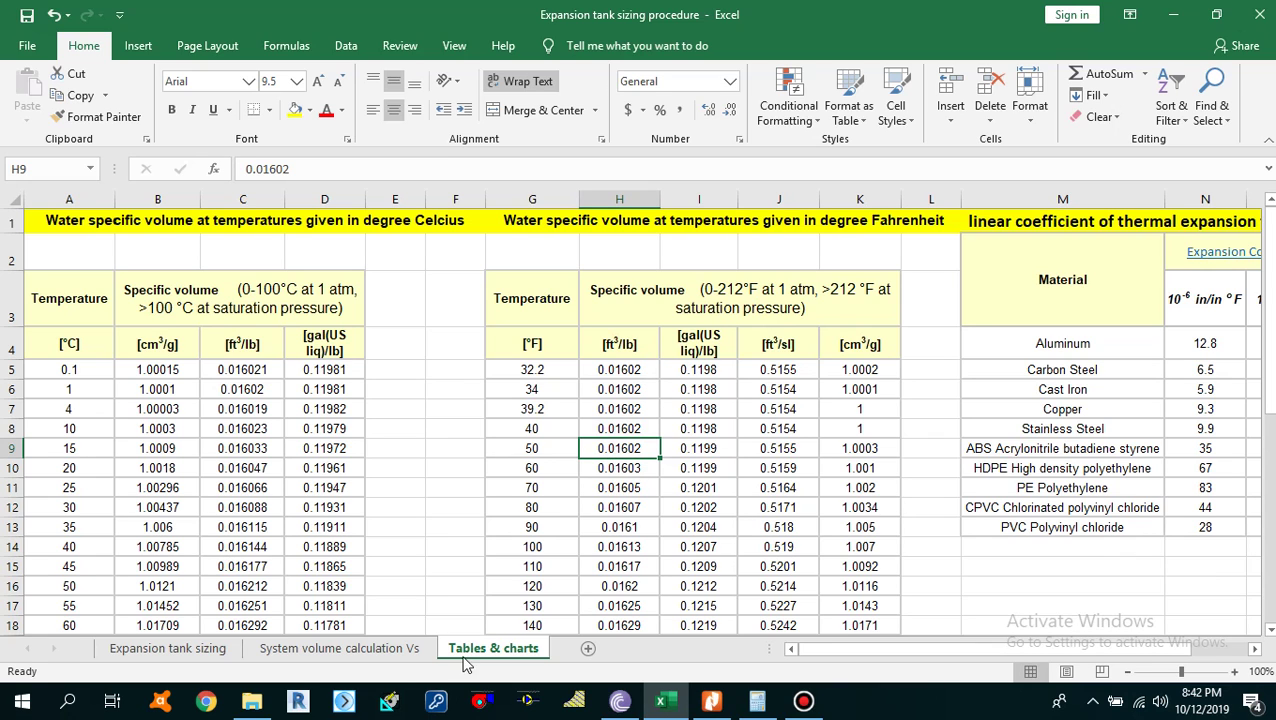
- Check the 110 °F row of the specific volume table against the t2 value in H13 on the Expansion tank sizing sheet
click(208, 648)
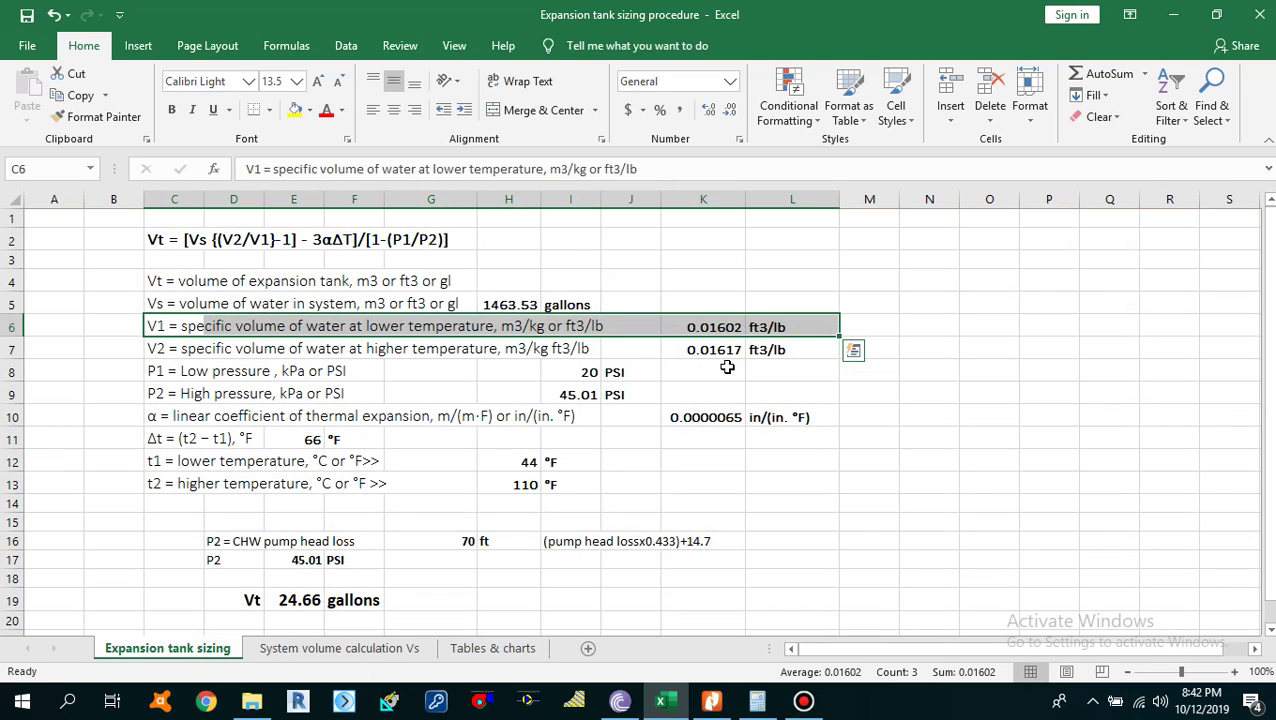
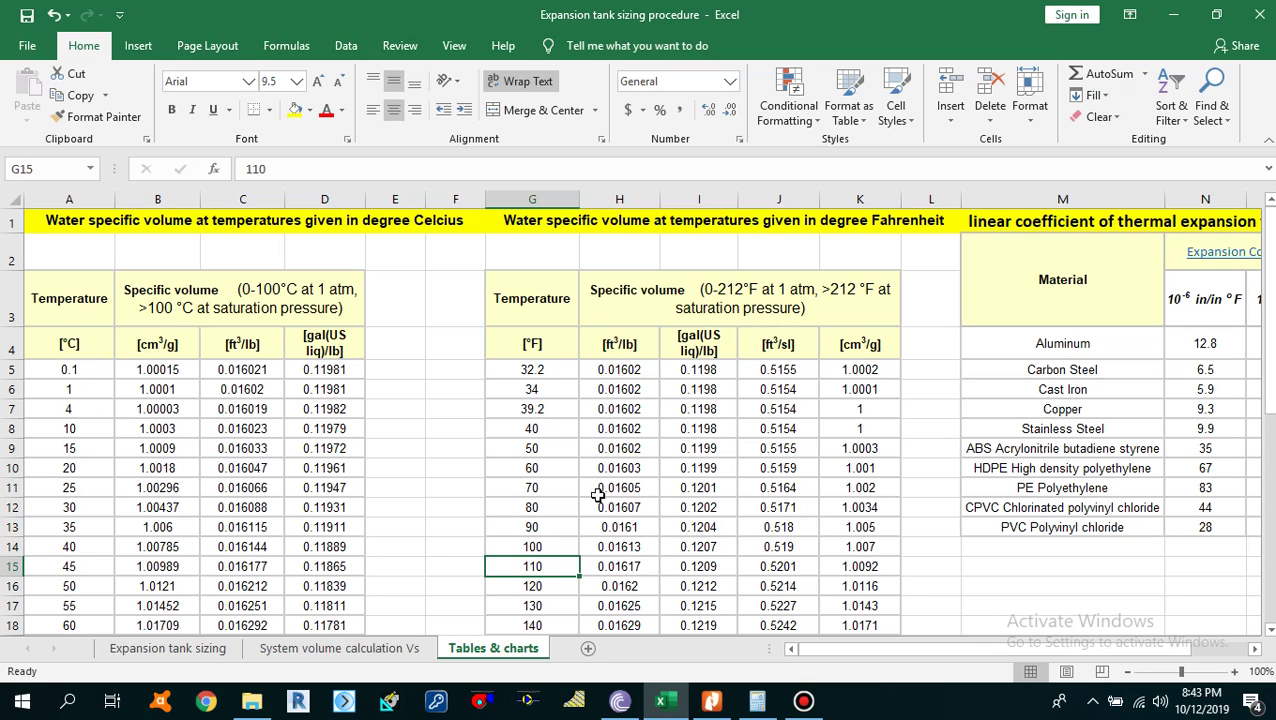
click(190, 646)
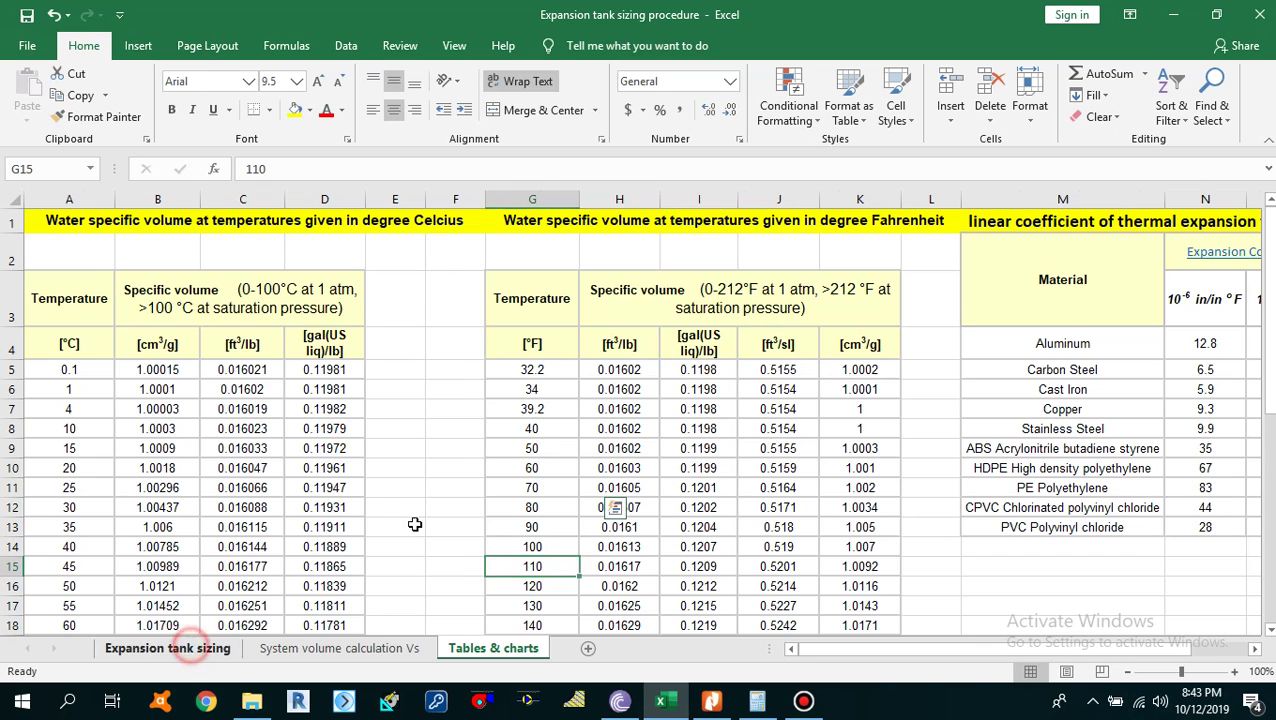
click(526, 484)
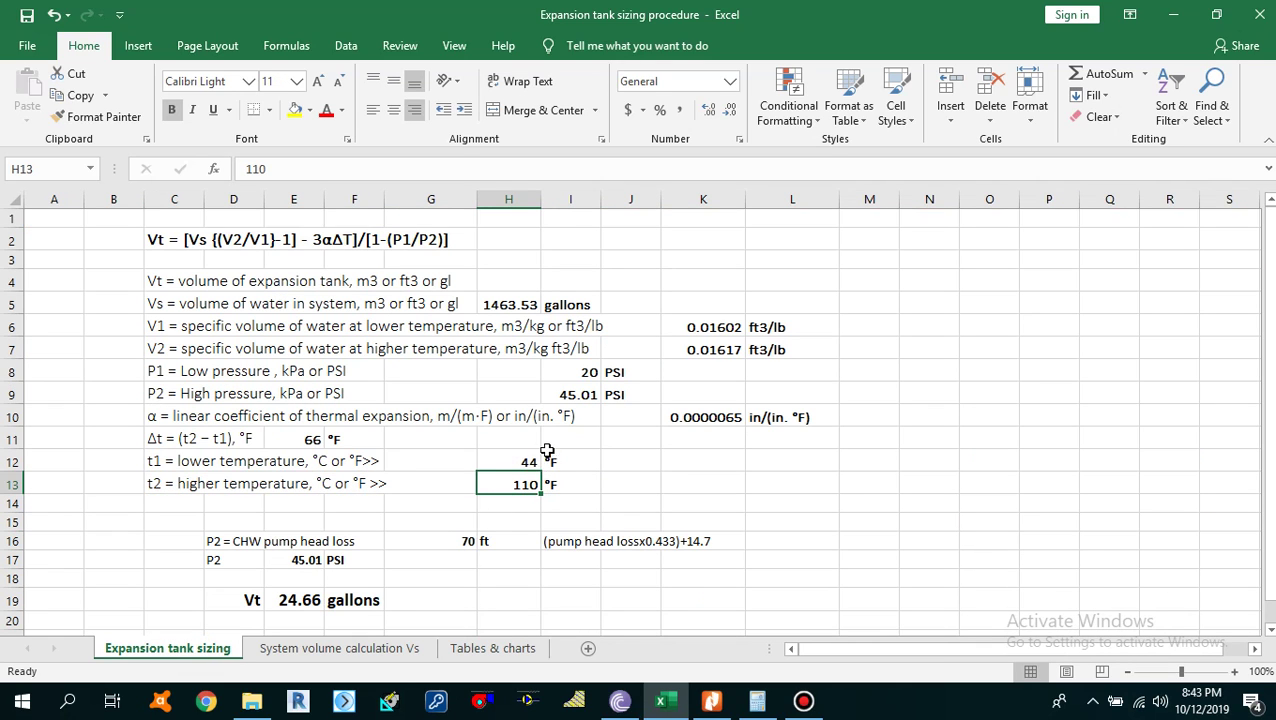
- Review the P2 high pressure entry in row 9 and highlight the CHW pump head loss entry in row 16
click(157, 393)
drag(236, 397, 582, 396)
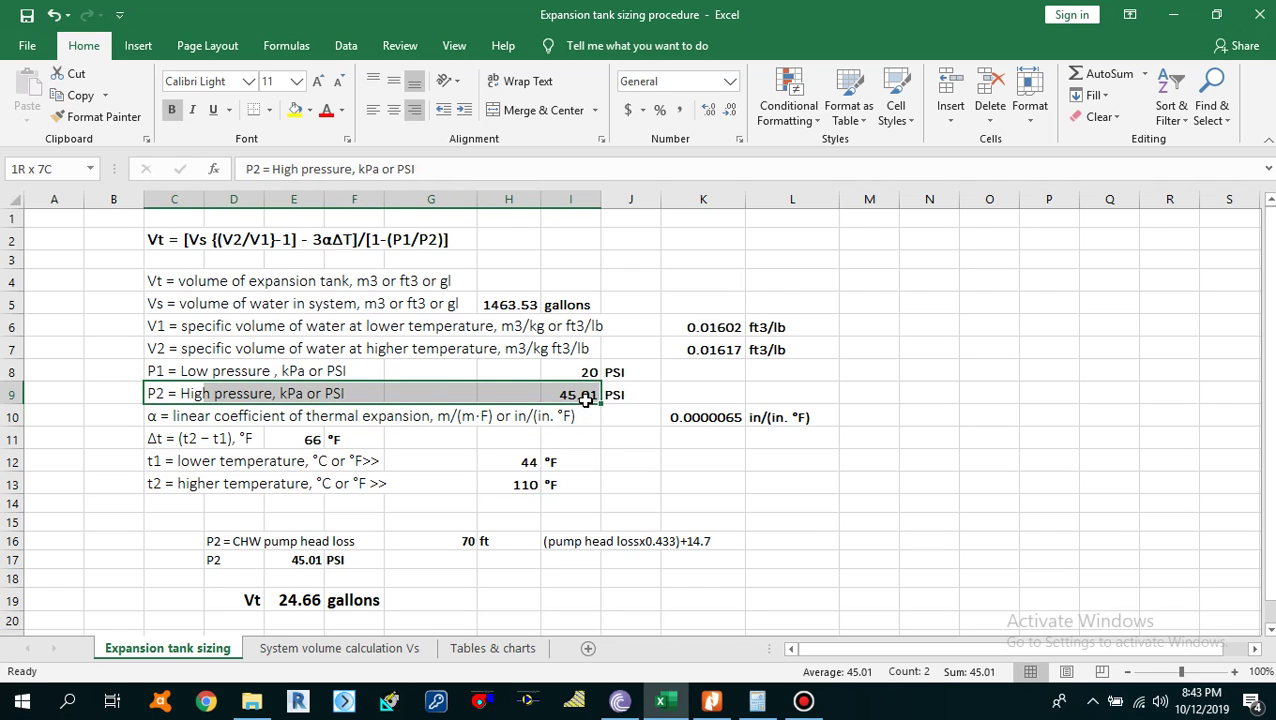
click(586, 396)
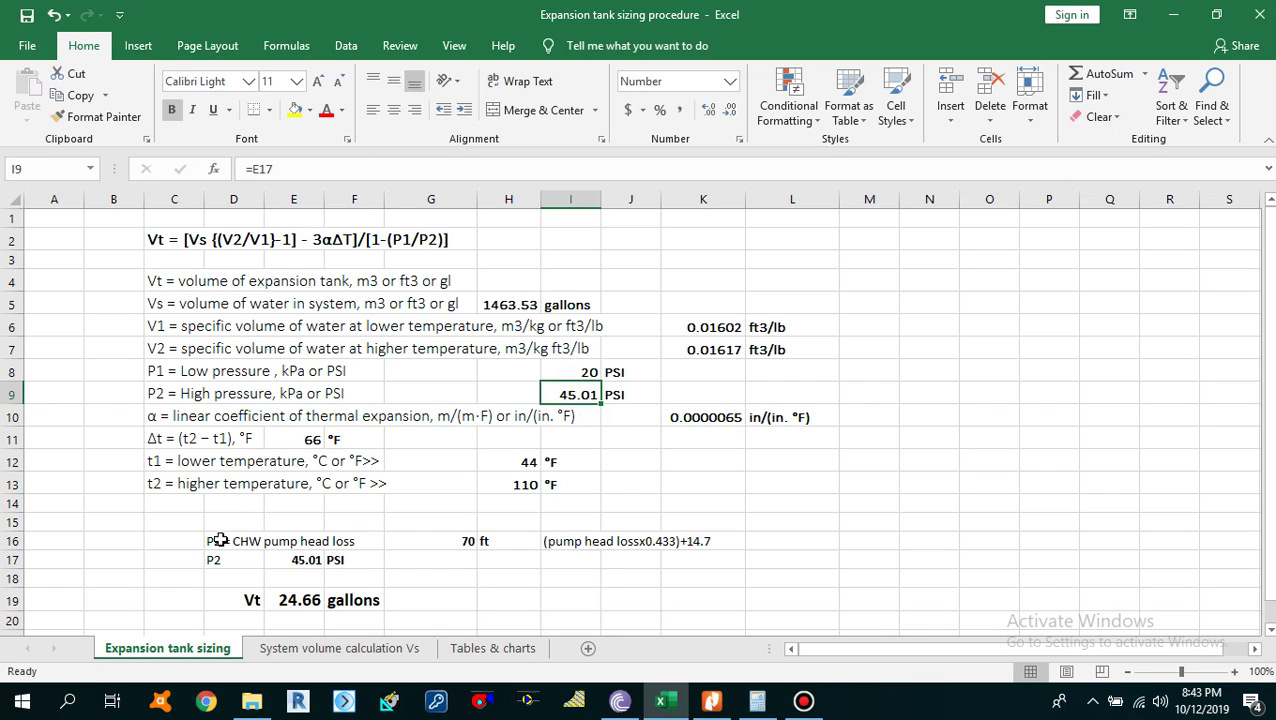
drag(219, 540, 507, 540)
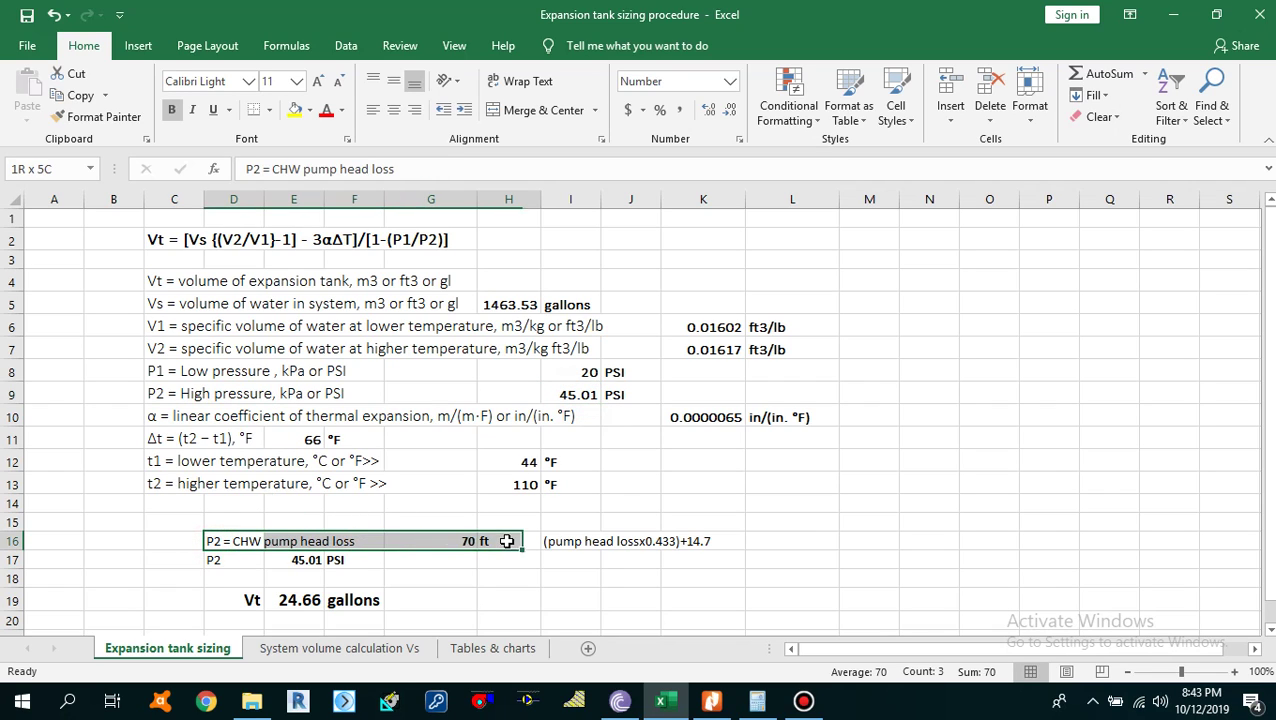
- Review the CHW pump head loss label and its value in G16 as the basis for the P2 pressure
click(252, 543)
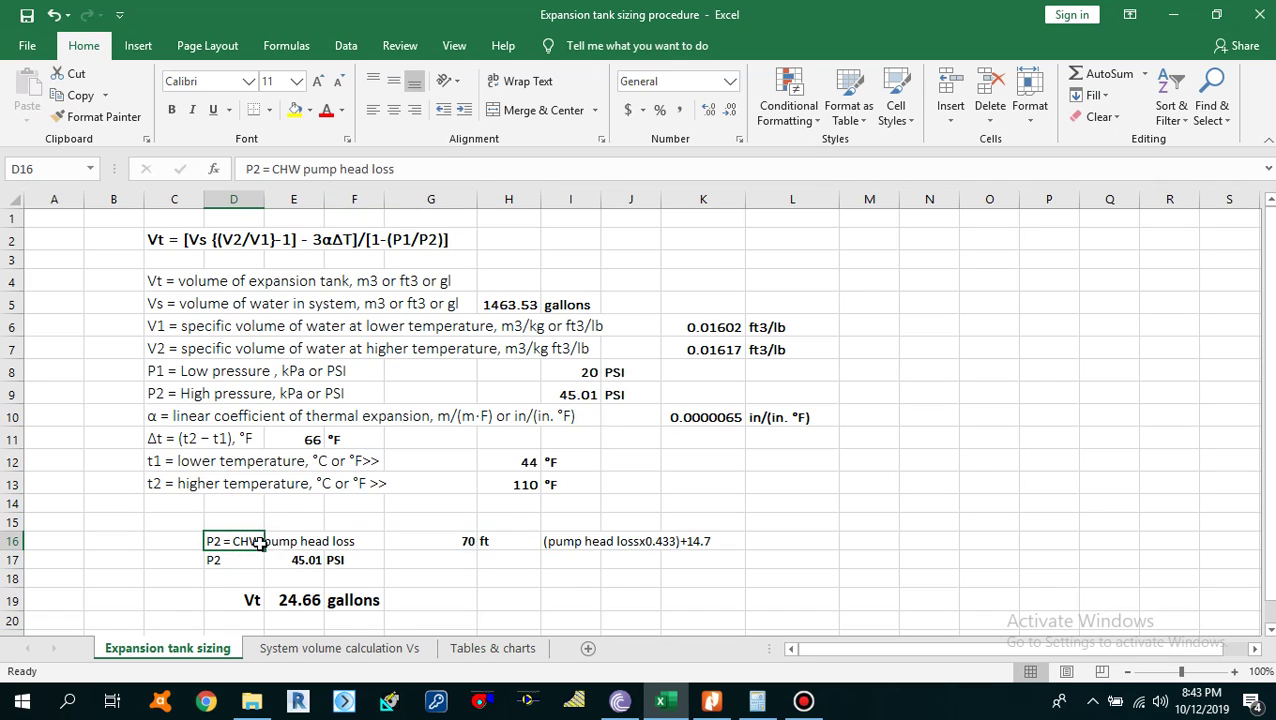
click(305, 542)
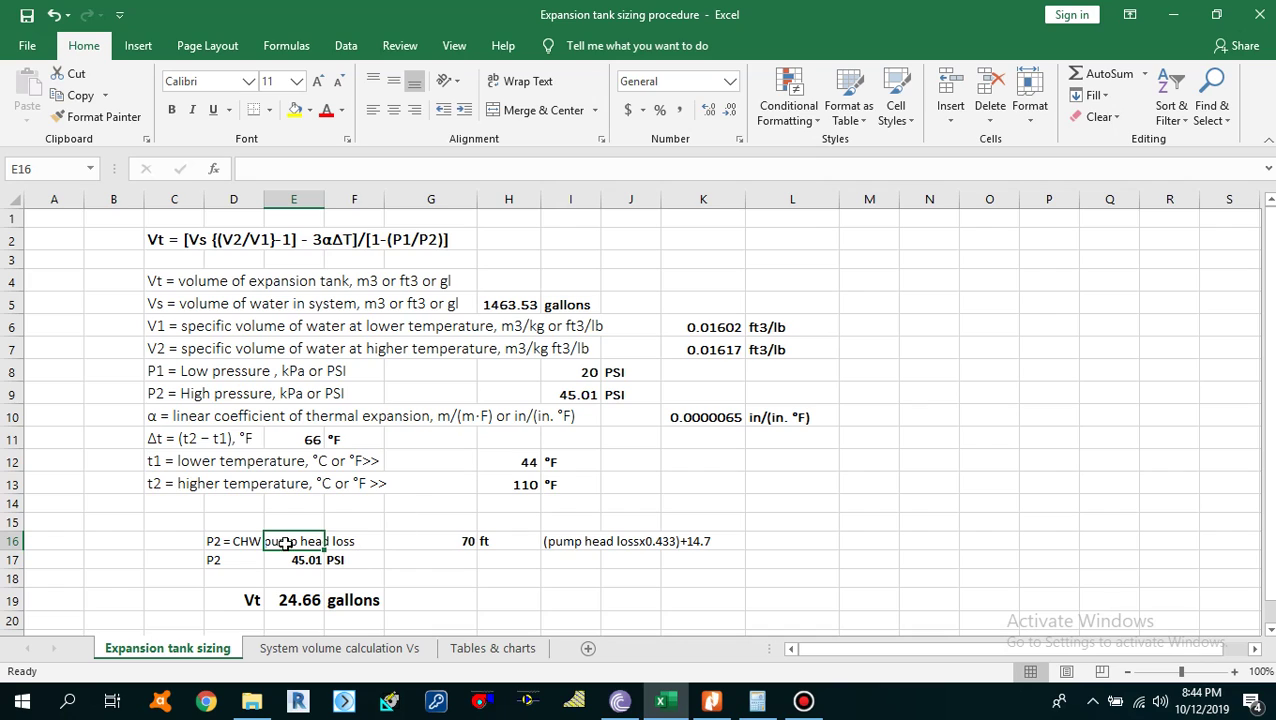
click(441, 540)
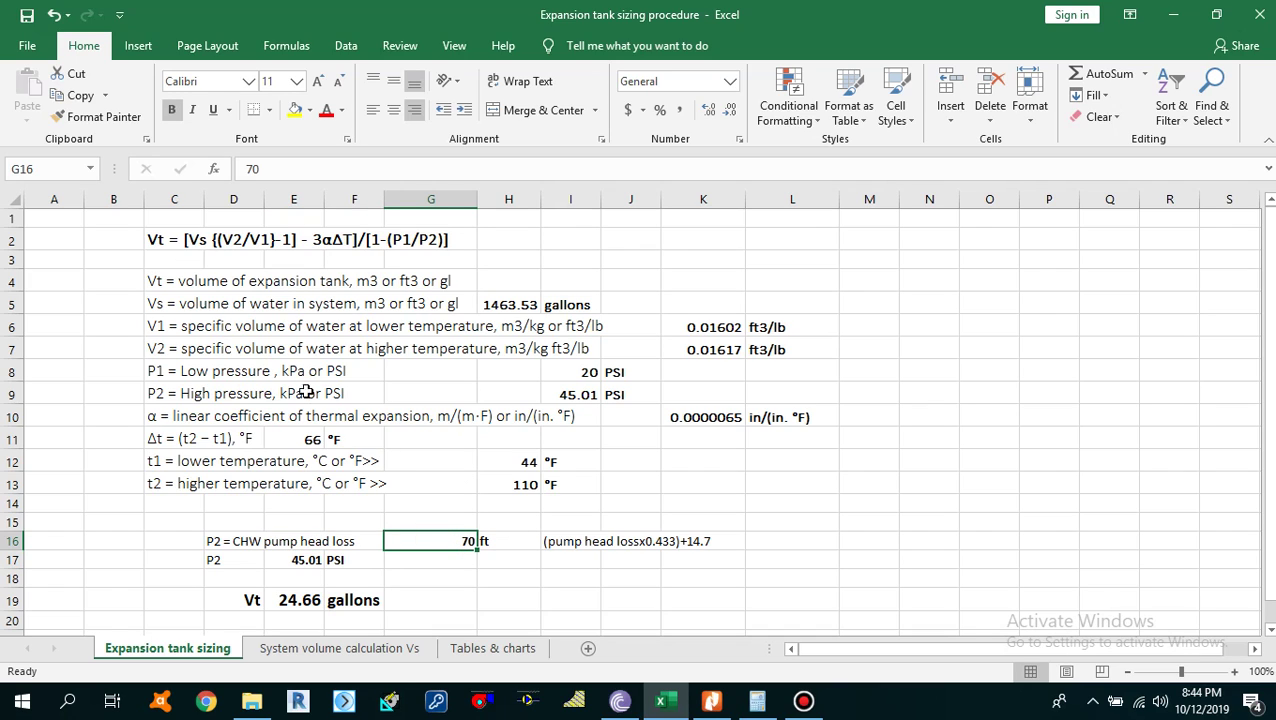
click(247, 545)
click(300, 560)
drag(377, 543, 458, 541)
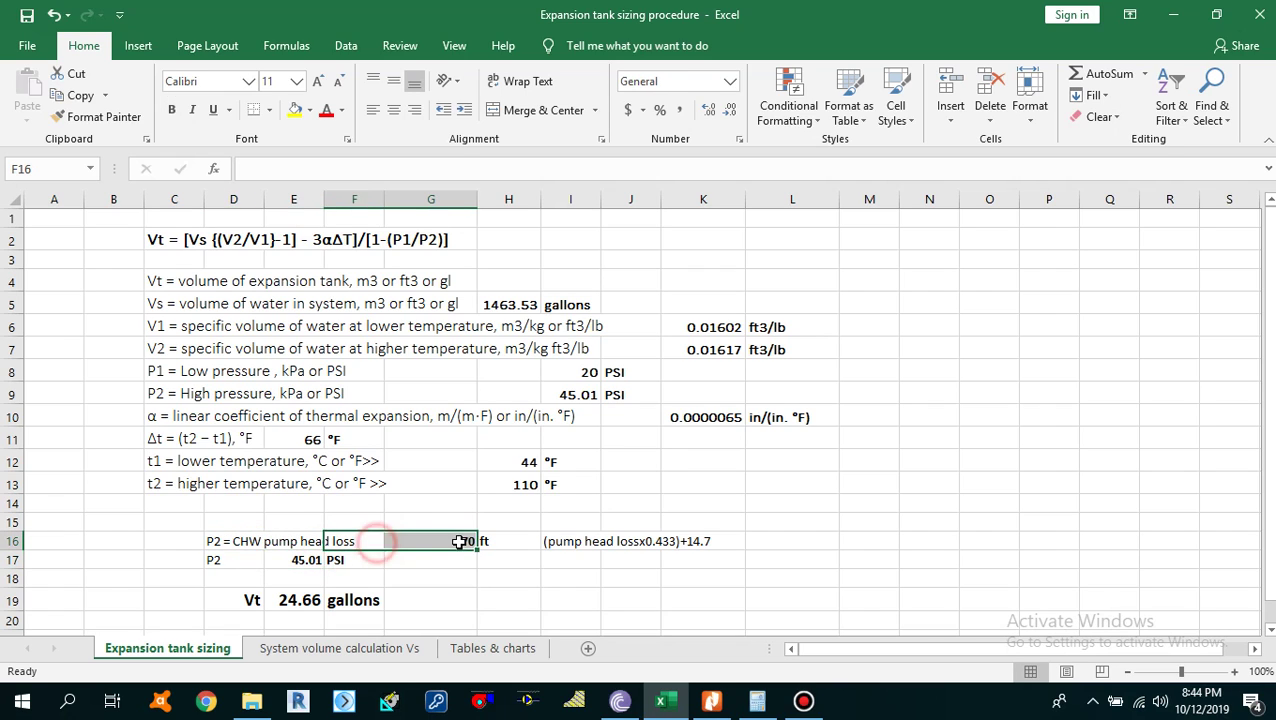
click(458, 541)
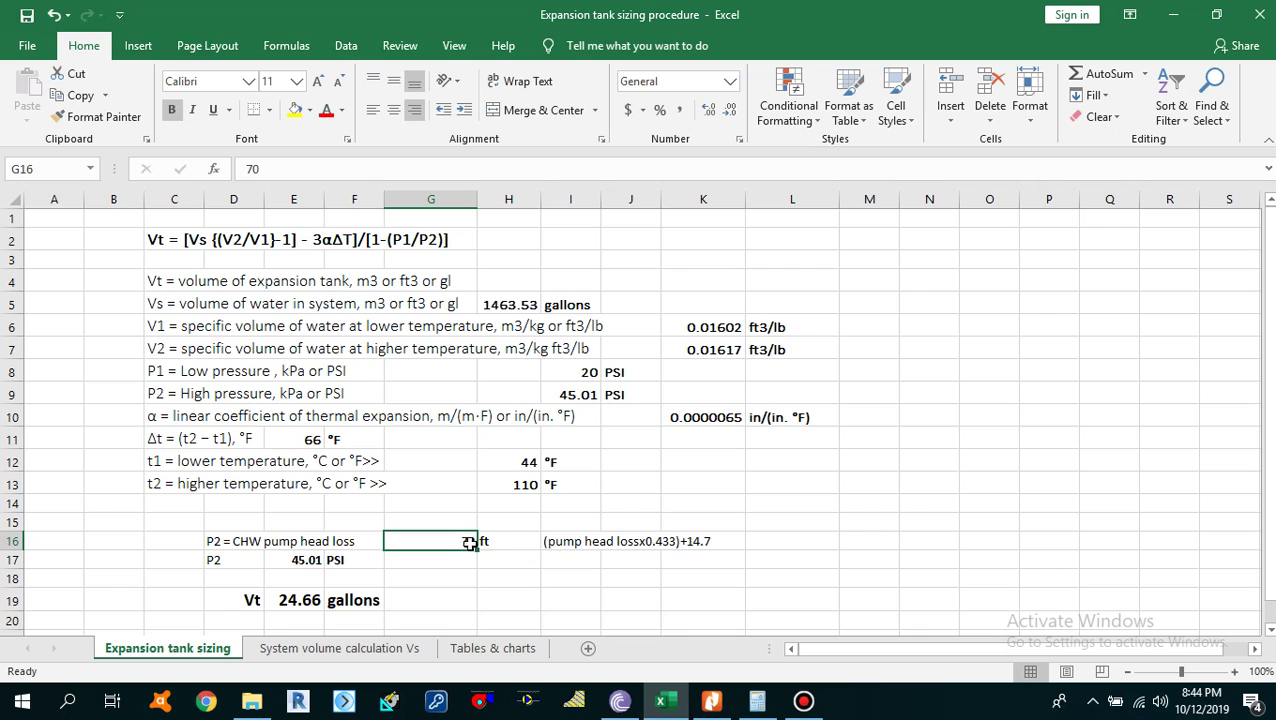
- Examine the (pump head loss x 0.433) + 14.7 conversion behind P2 in rows 16 and 17, and highlight the P1 low pressure entry in row 8
click(638, 549)
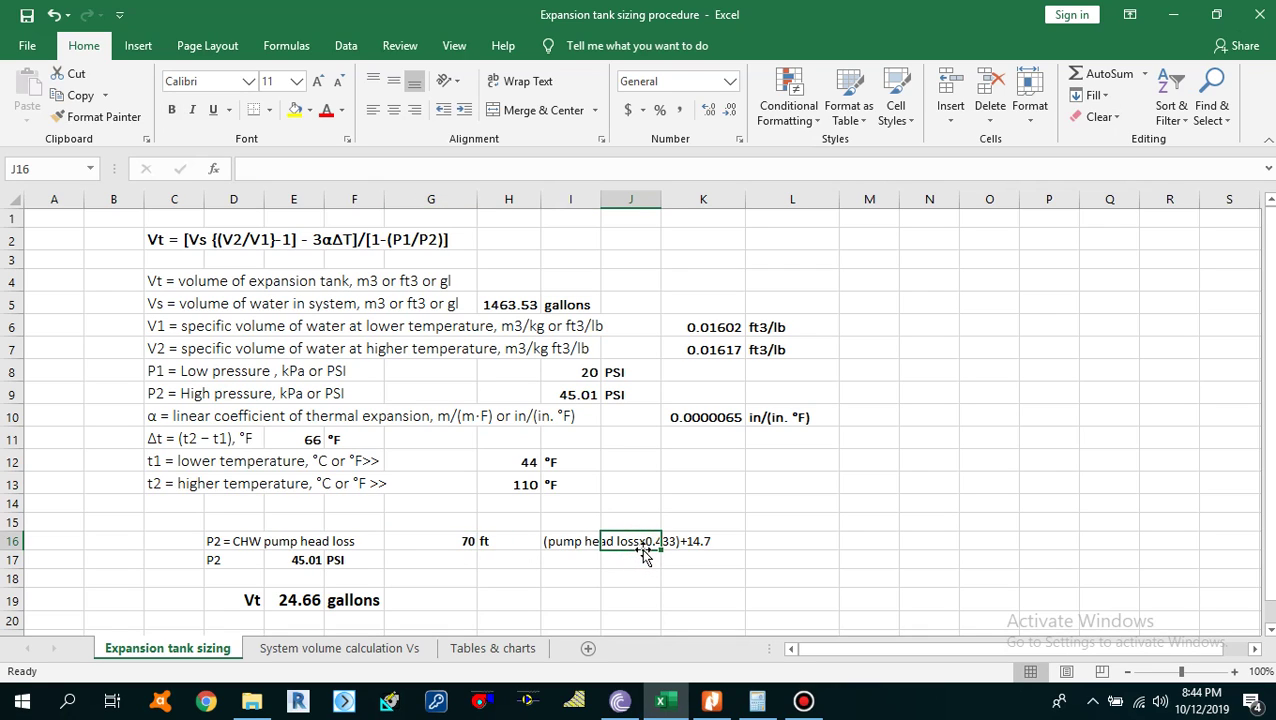
click(703, 542)
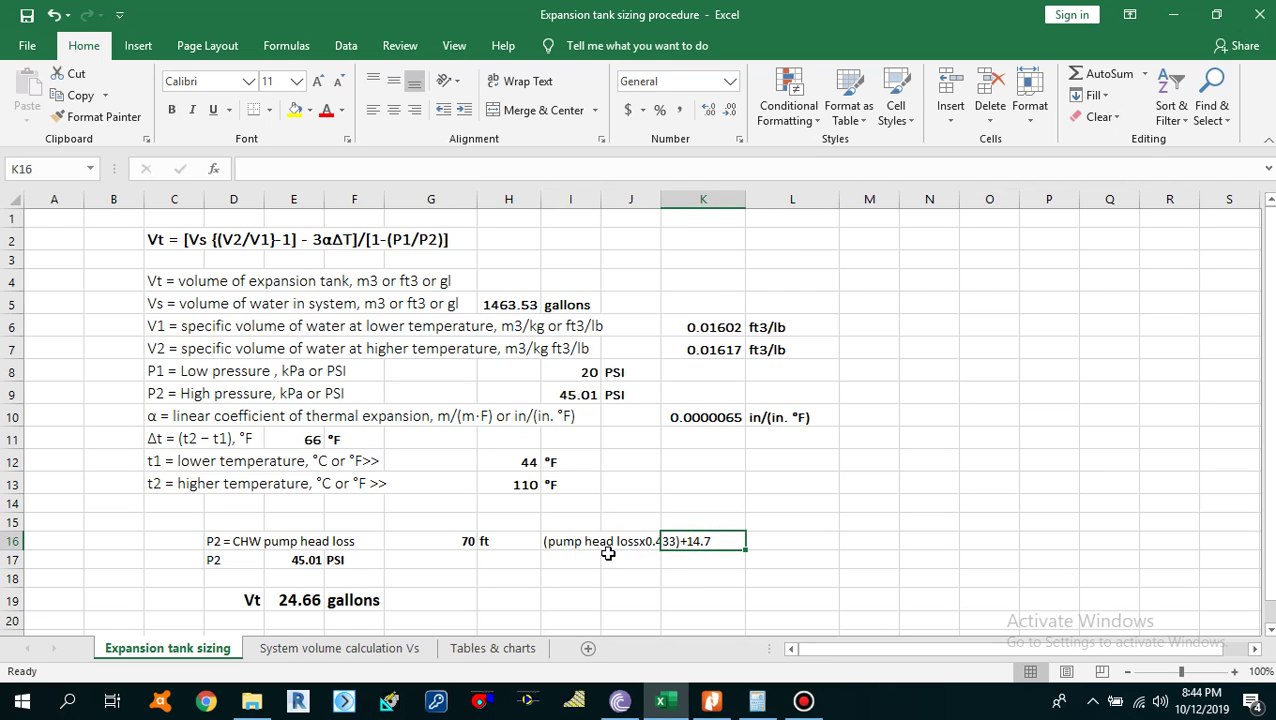
click(568, 541)
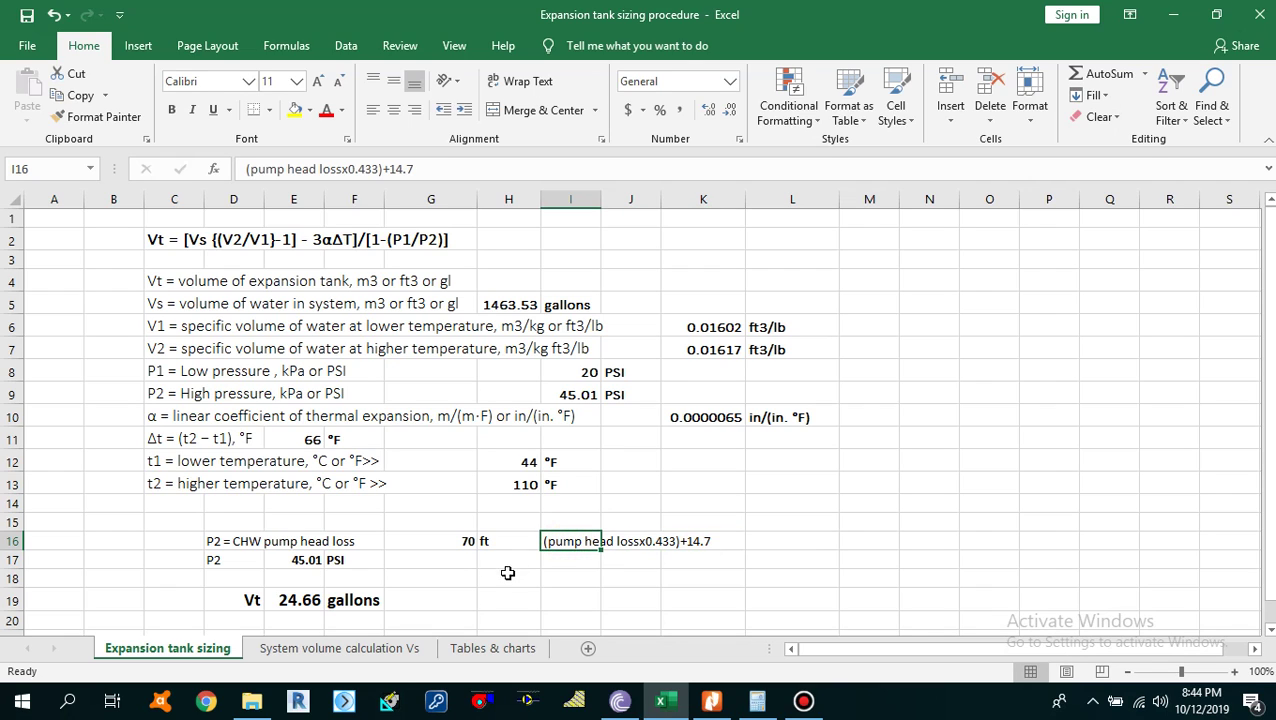
click(432, 549)
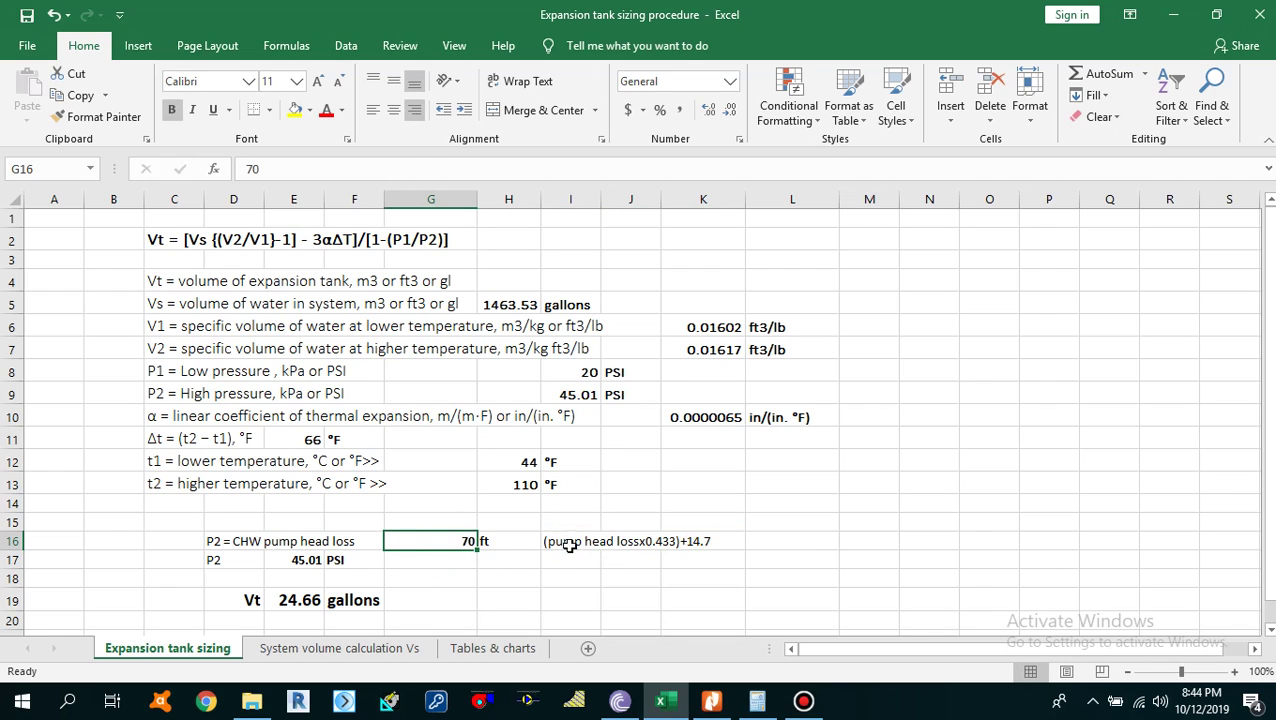
click(652, 542)
click(701, 543)
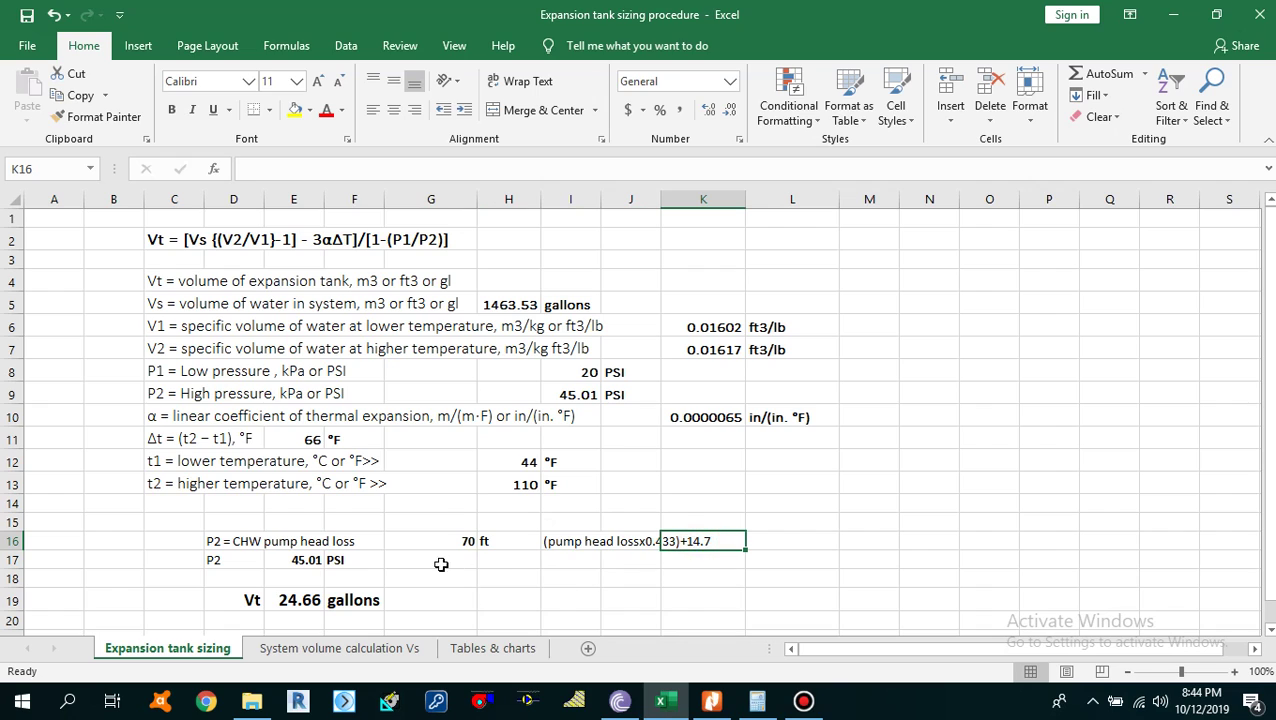
drag(218, 543, 705, 556)
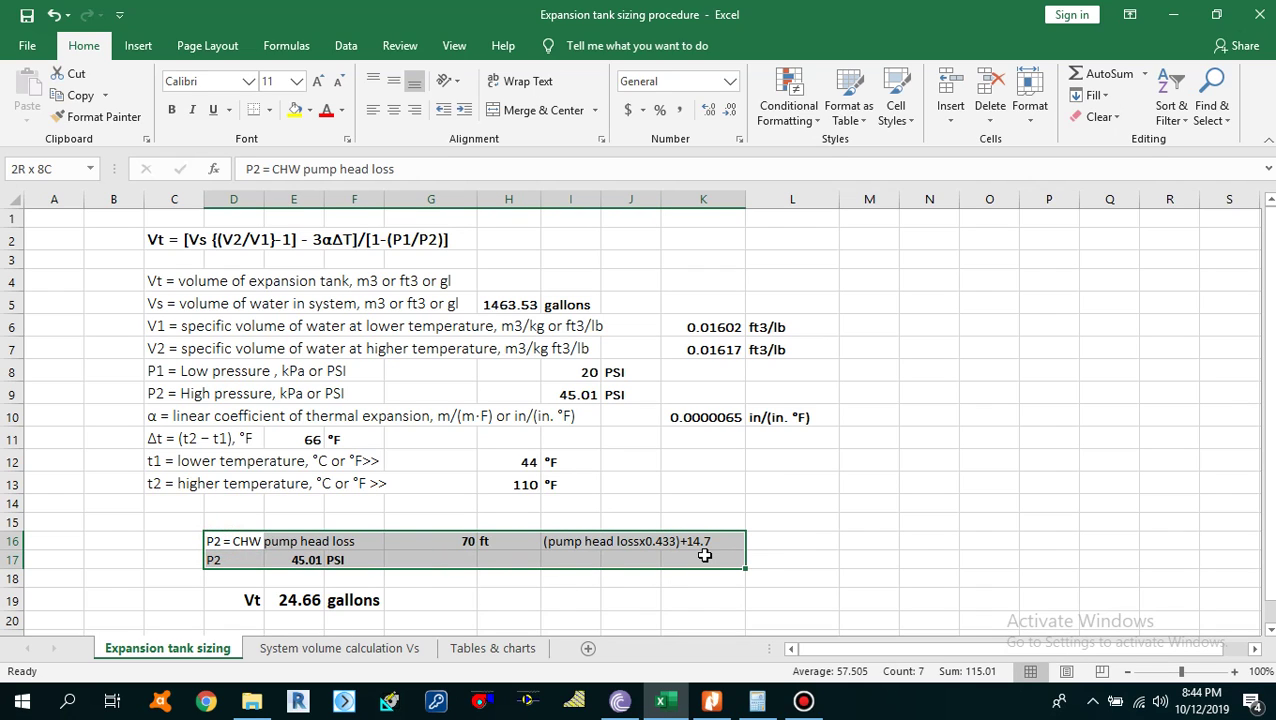
click(312, 558)
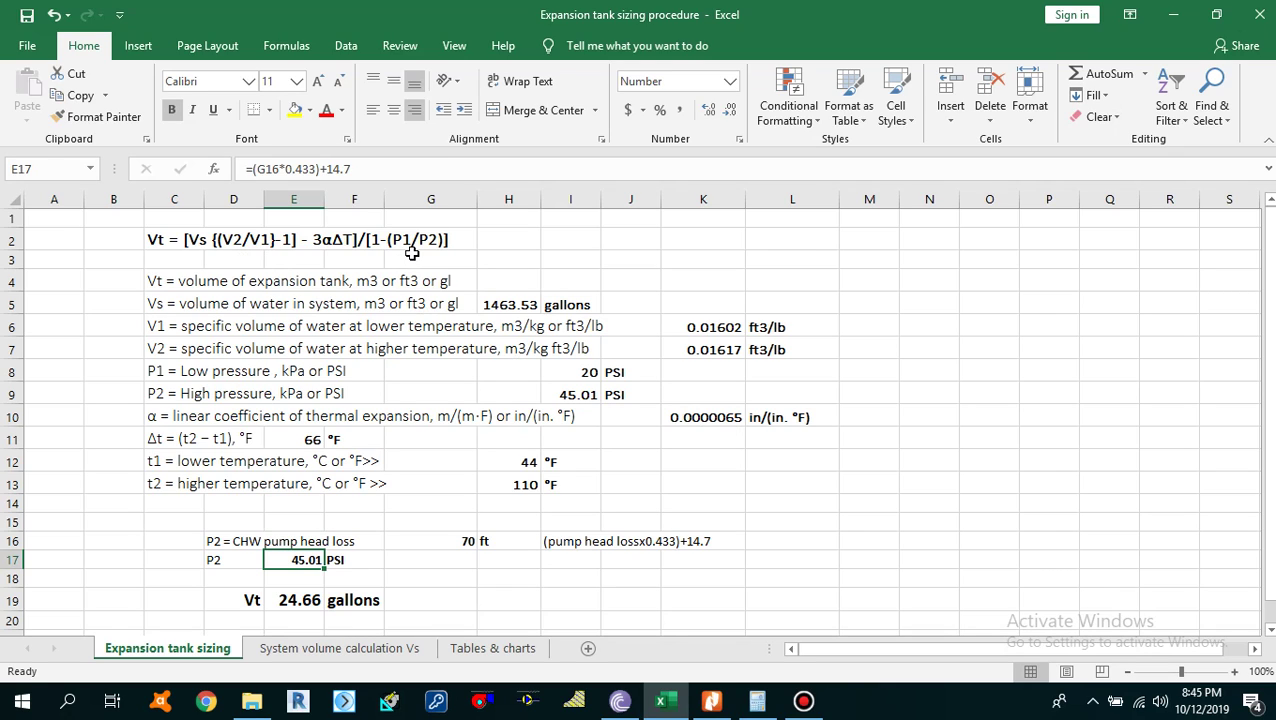
drag(218, 375, 648, 371)
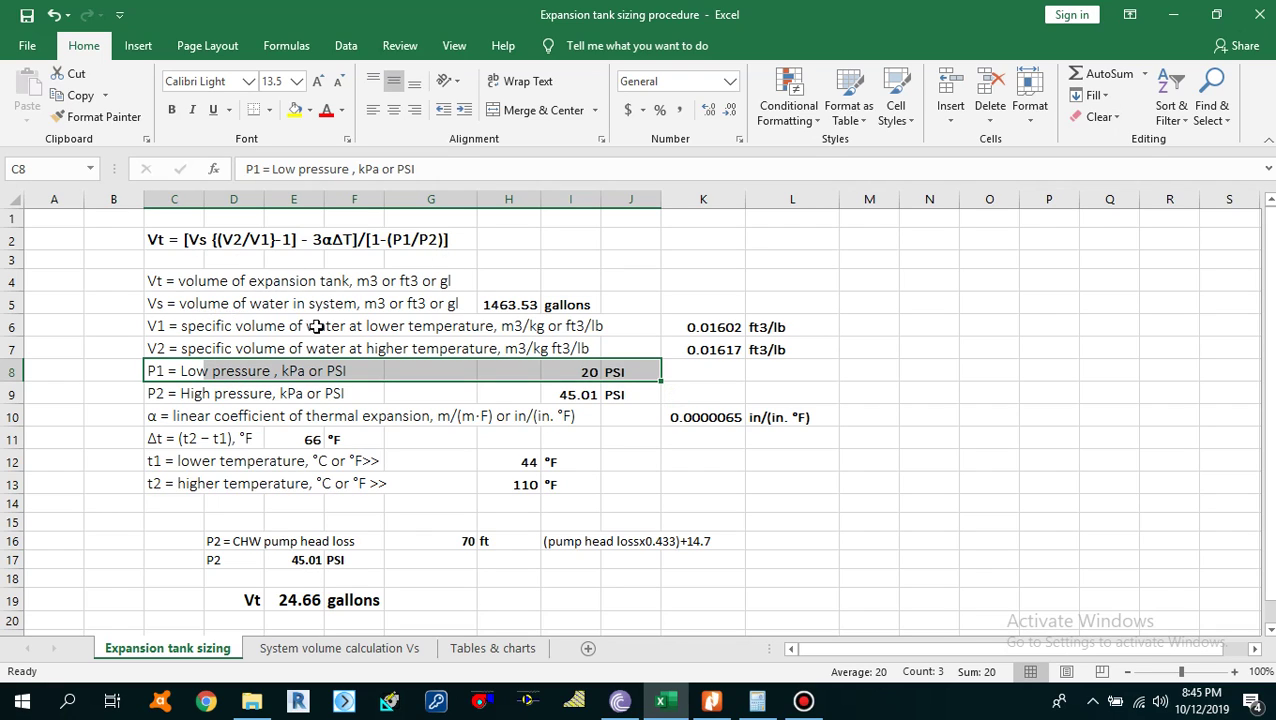
- Trace the Vs entry in row 5 to the System volume calculation Vs sheet and highlight its chilled water pipe table, A4:E17
click(157, 302)
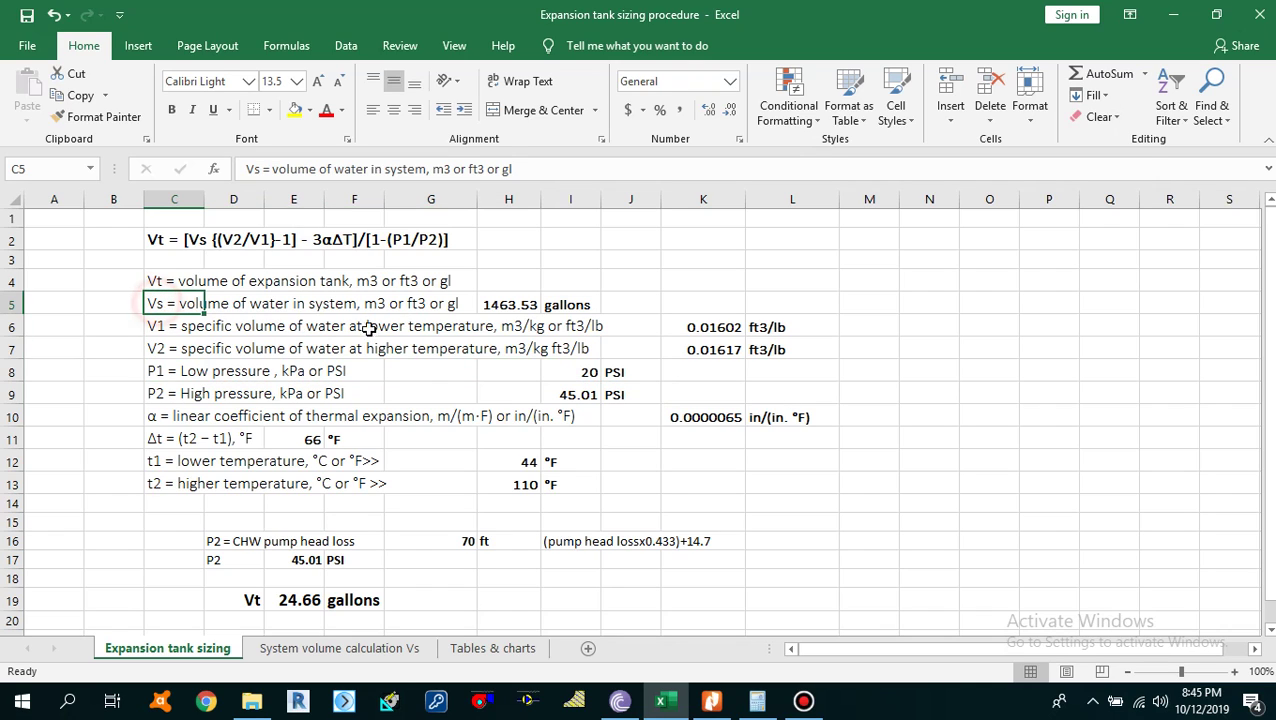
click(339, 648)
click(239, 384)
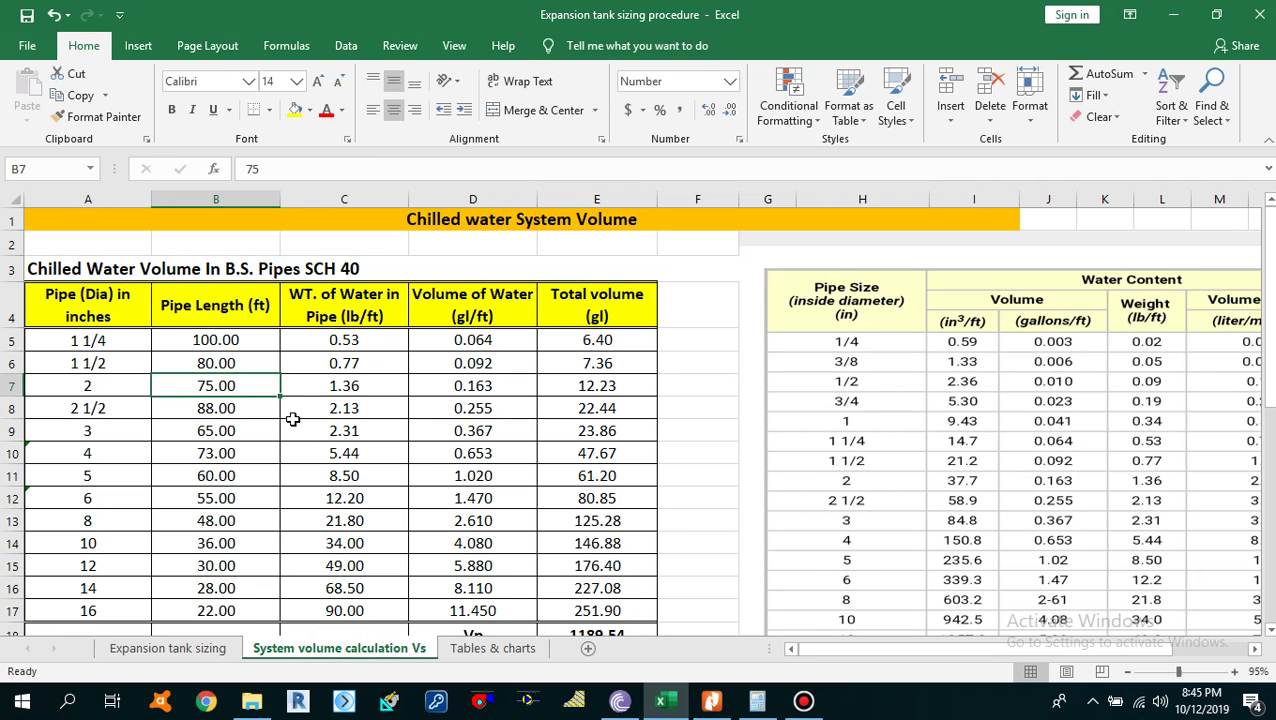
scroll(296, 419, down, 1)
scroll(307, 422, down, 4)
scroll(307, 422, up, 3)
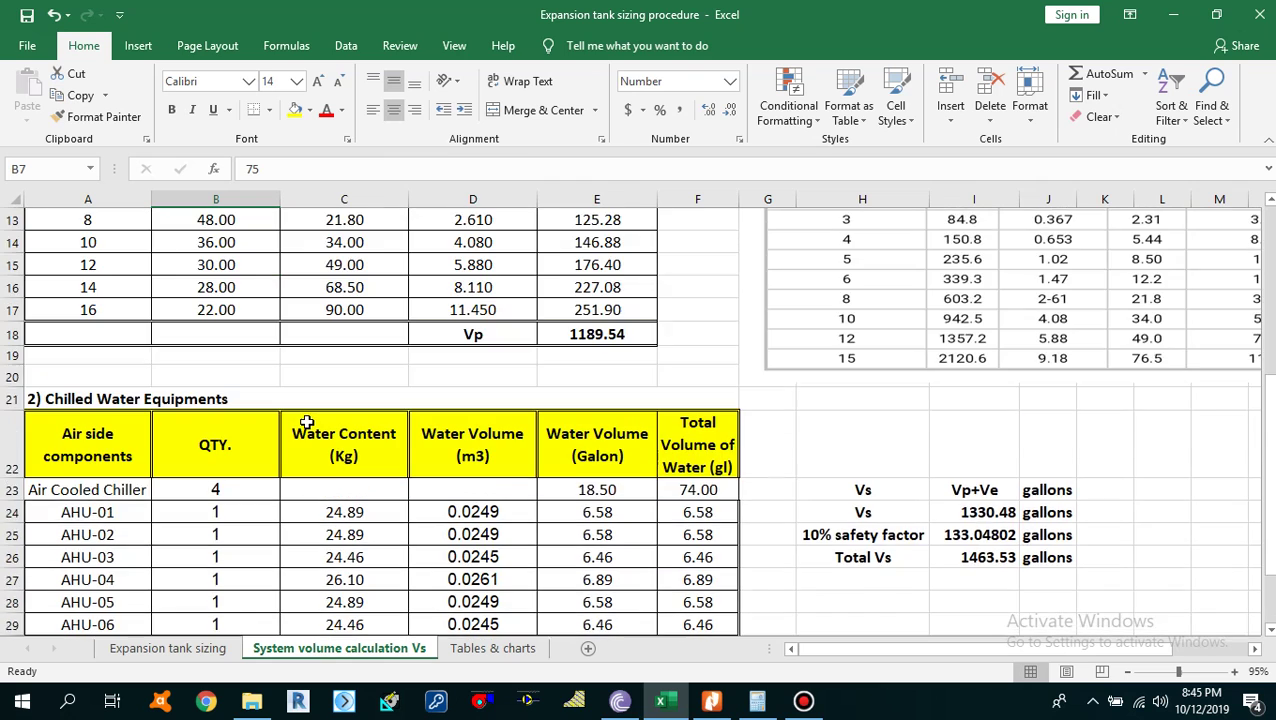
scroll(307, 422, up, 1)
drag(80, 300, 585, 615)
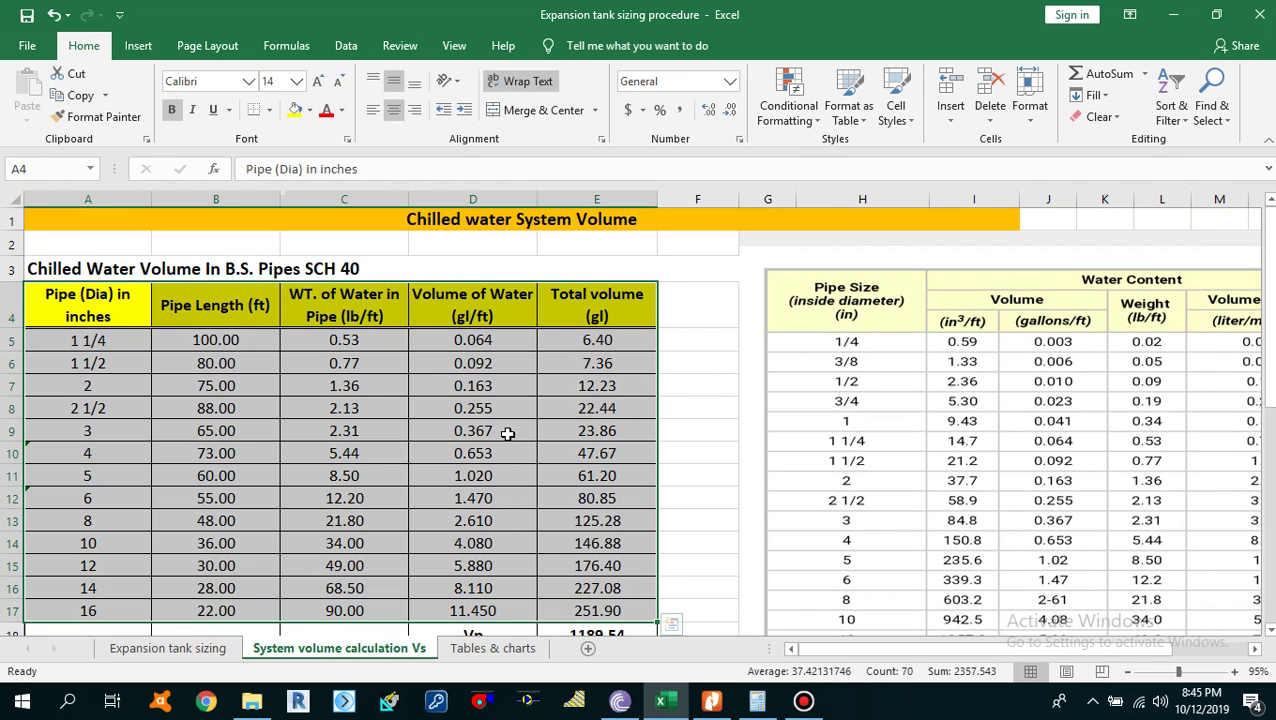
- Highlight the chilled water equipment table in A22:F33
scroll(489, 464, down, 5)
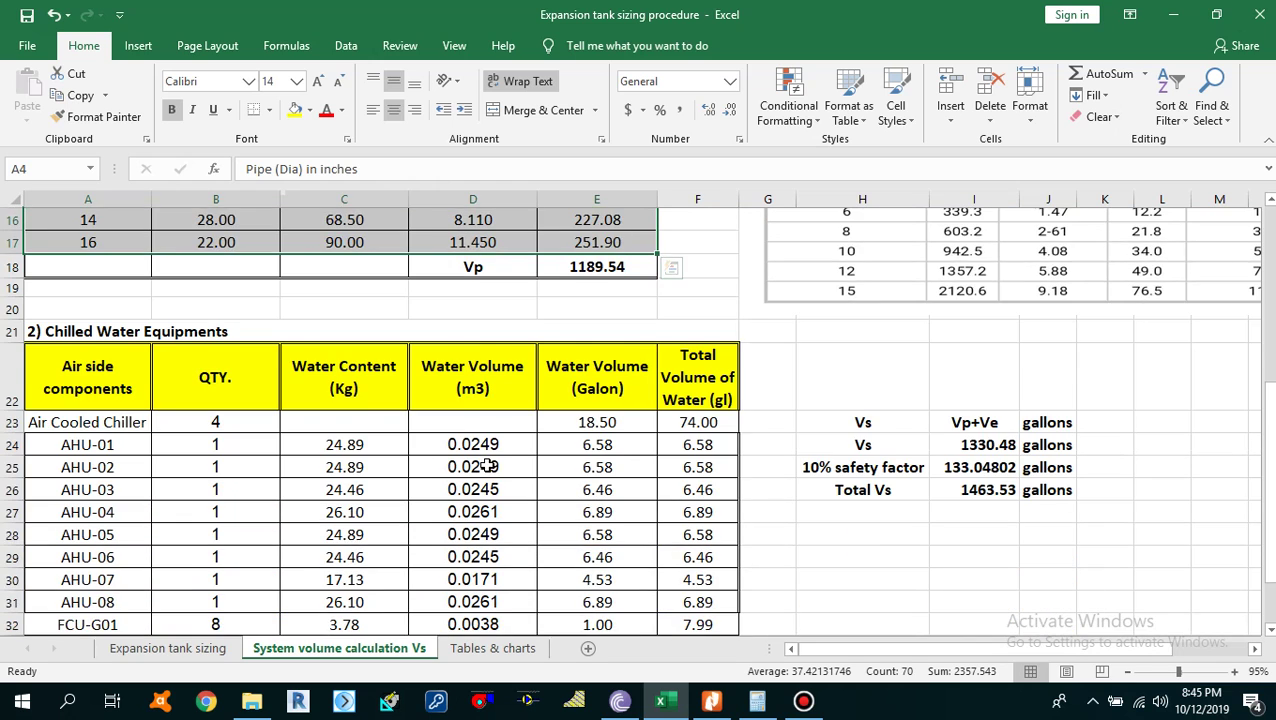
scroll(489, 464, down, 1)
drag(70, 290, 691, 577)
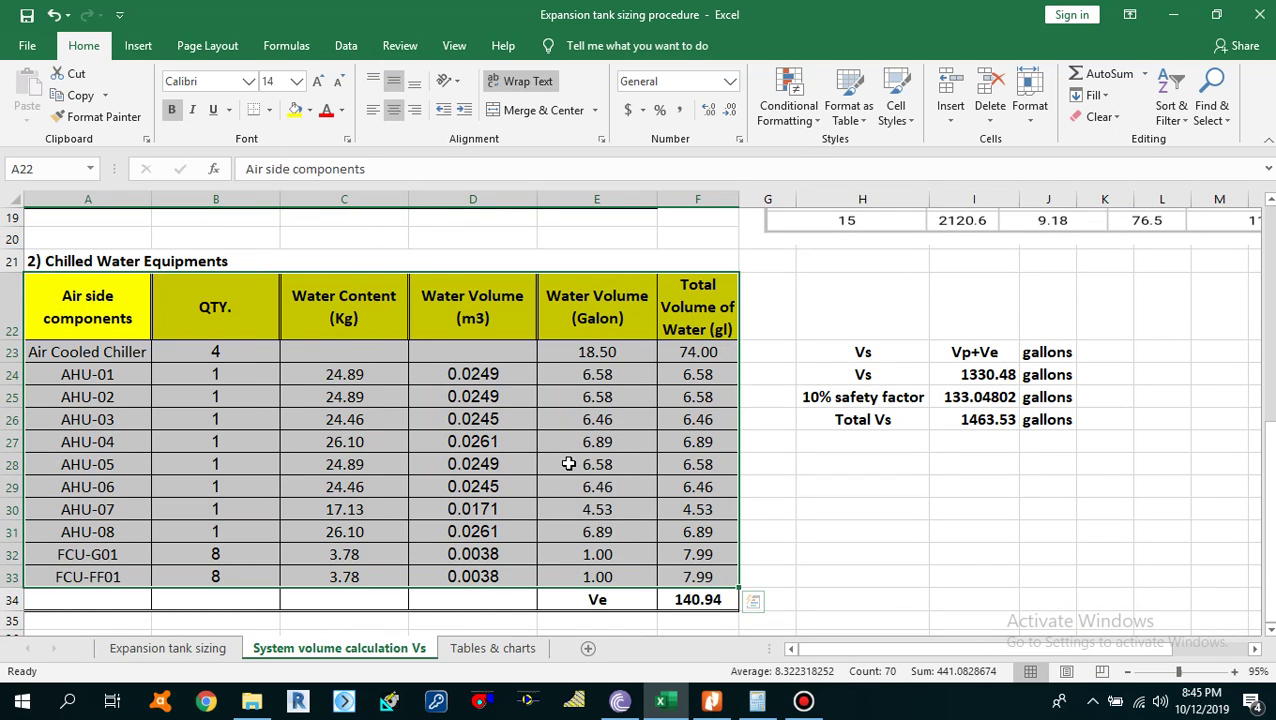
- Highlight the pipe diameters in A5:A17, then the pipe lengths in B5:B17
scroll(565, 466, up, 6)
click(226, 393)
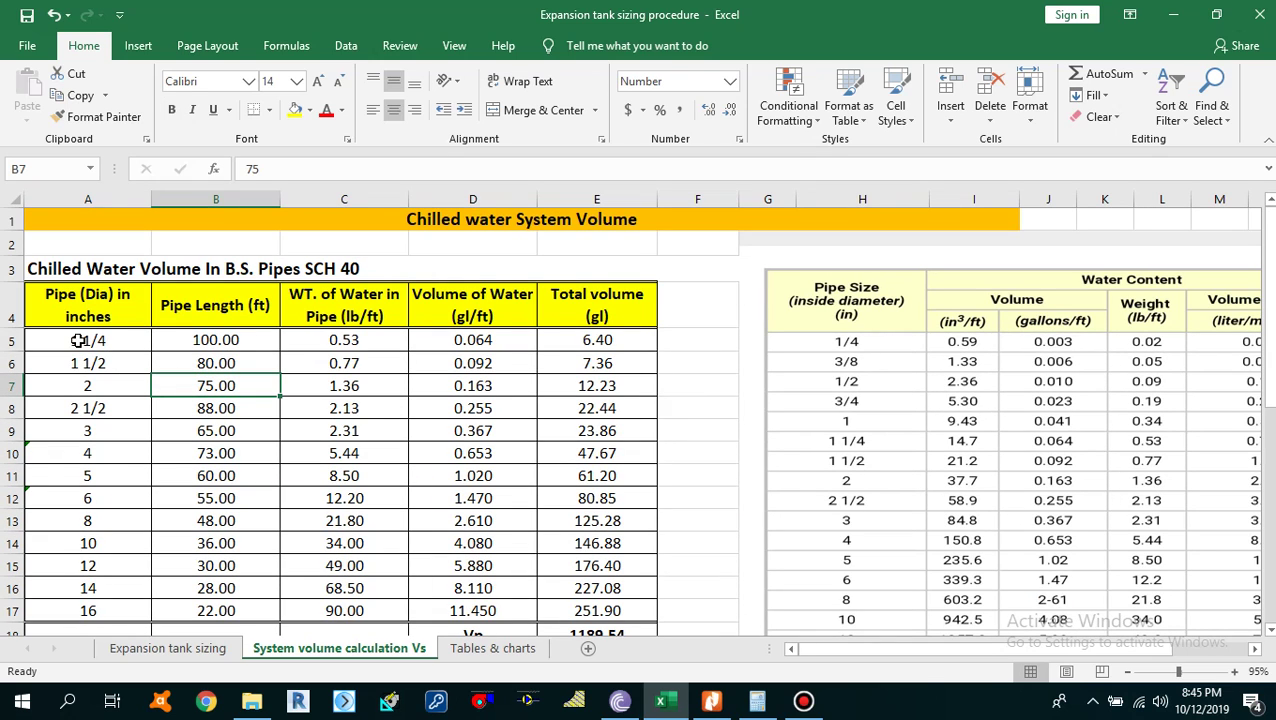
drag(77, 337, 89, 609)
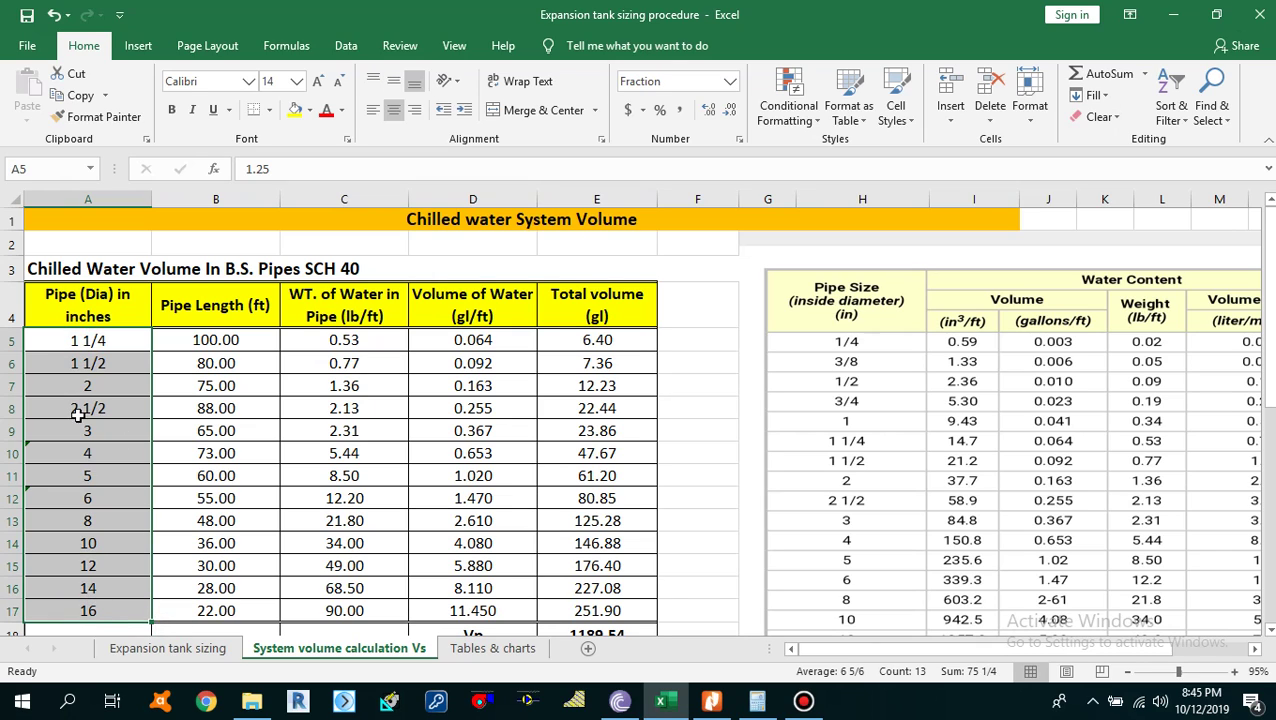
drag(215, 340, 218, 617)
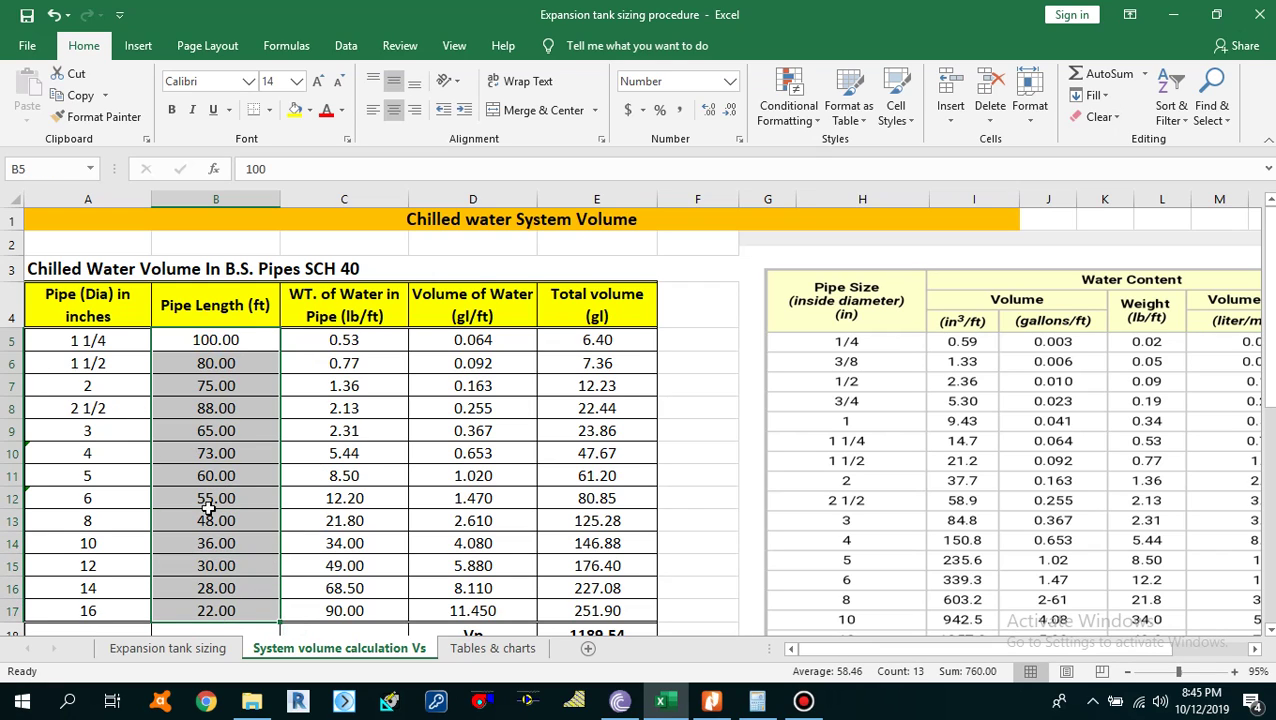
- Check the water weight column against the pipe size water content chart, starting from the 1 1/4 and 2 inch pipe sizes
click(350, 342)
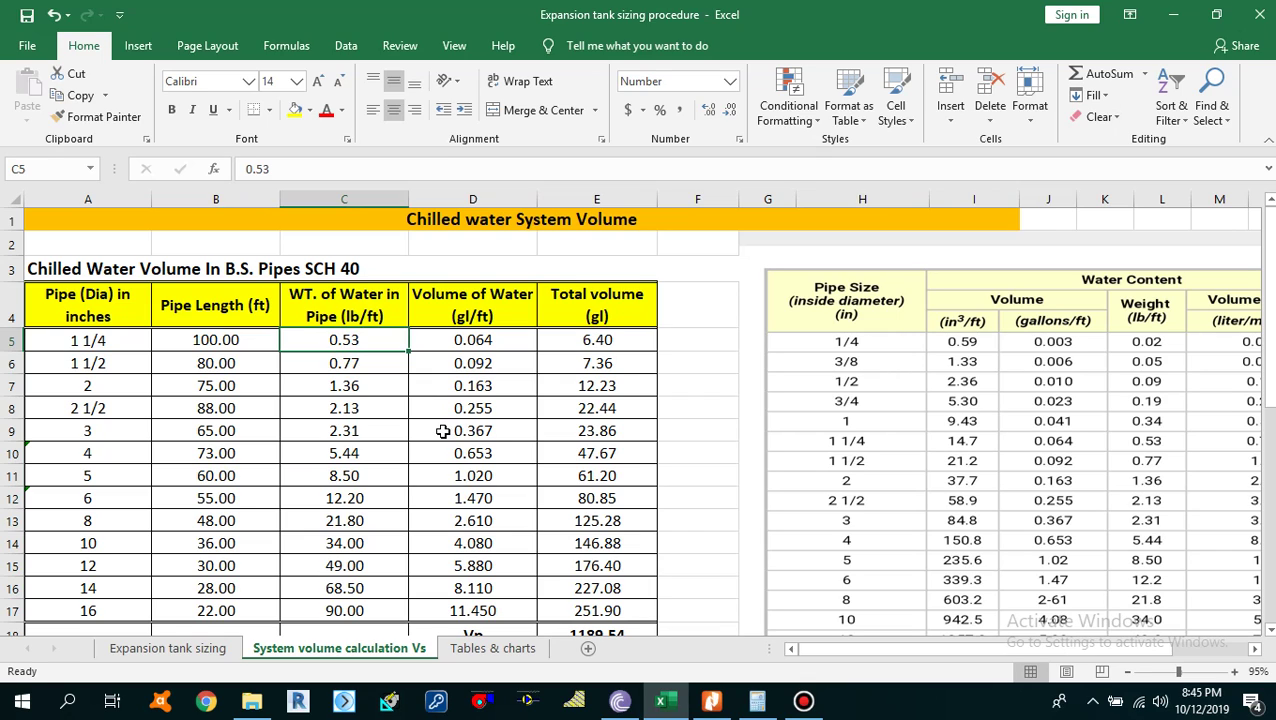
click(102, 342)
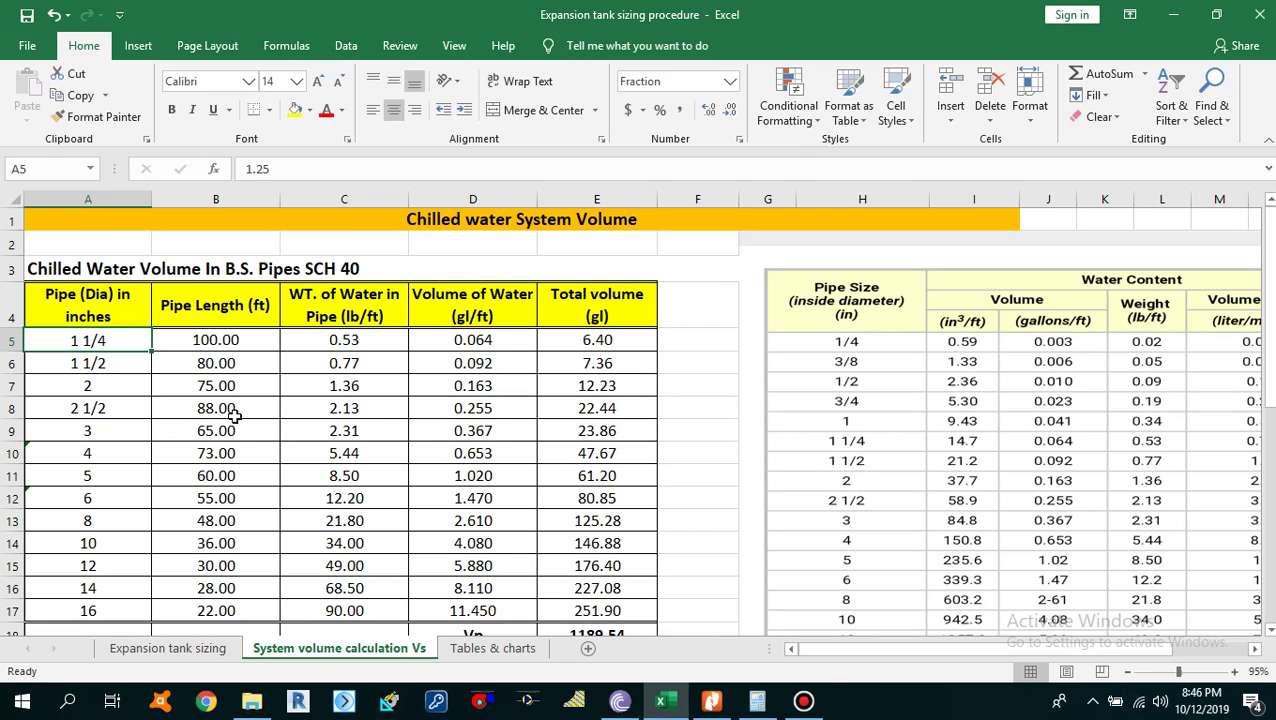
click(91, 388)
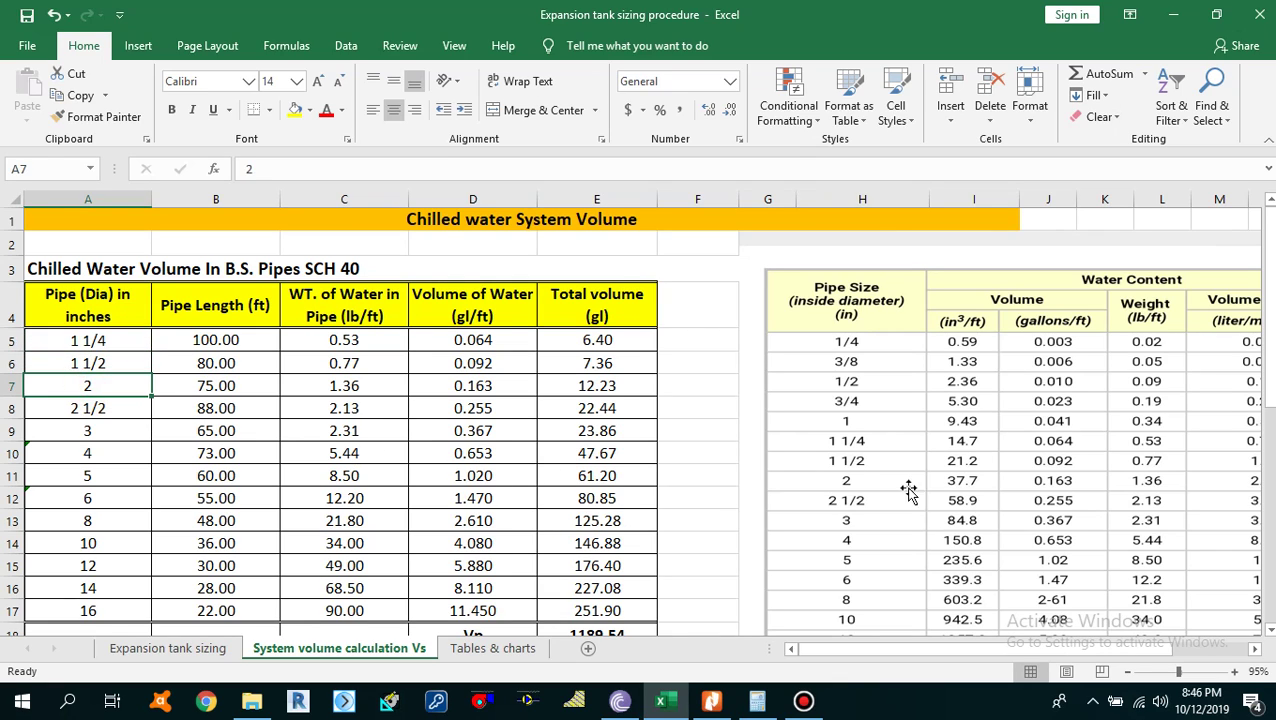
drag(950, 658, 968, 651)
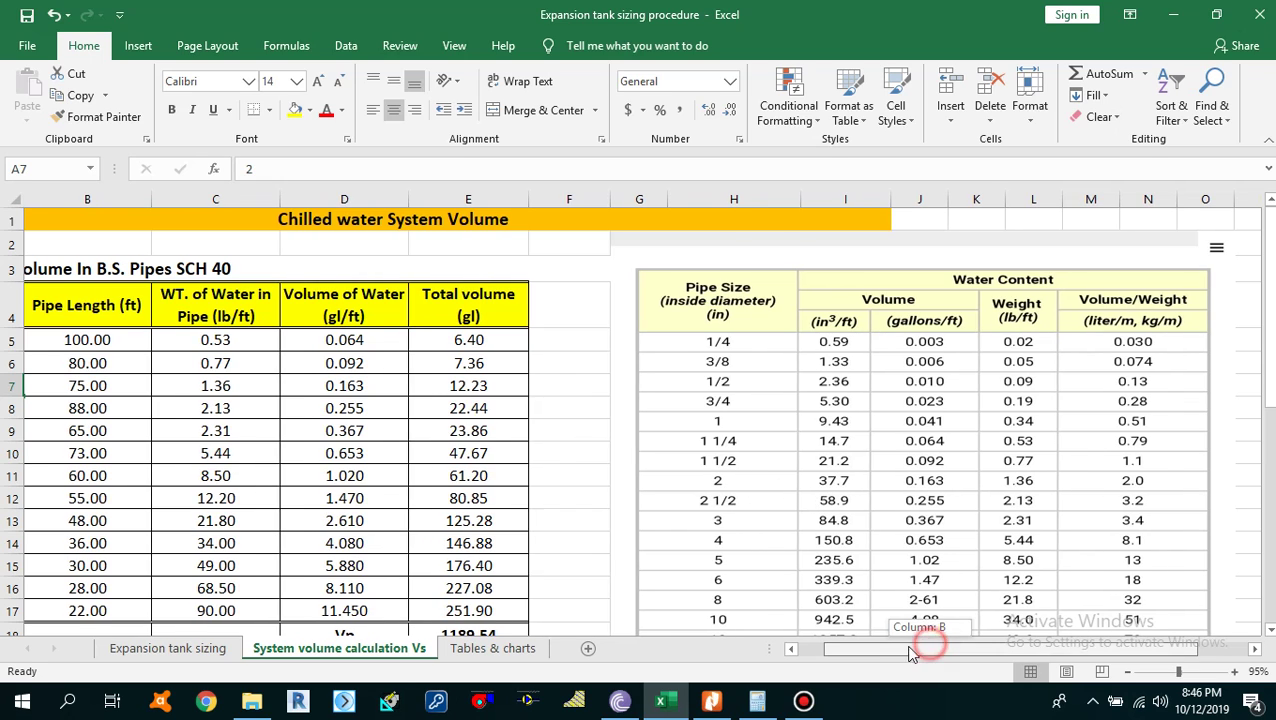
scroll(917, 632, left, 1)
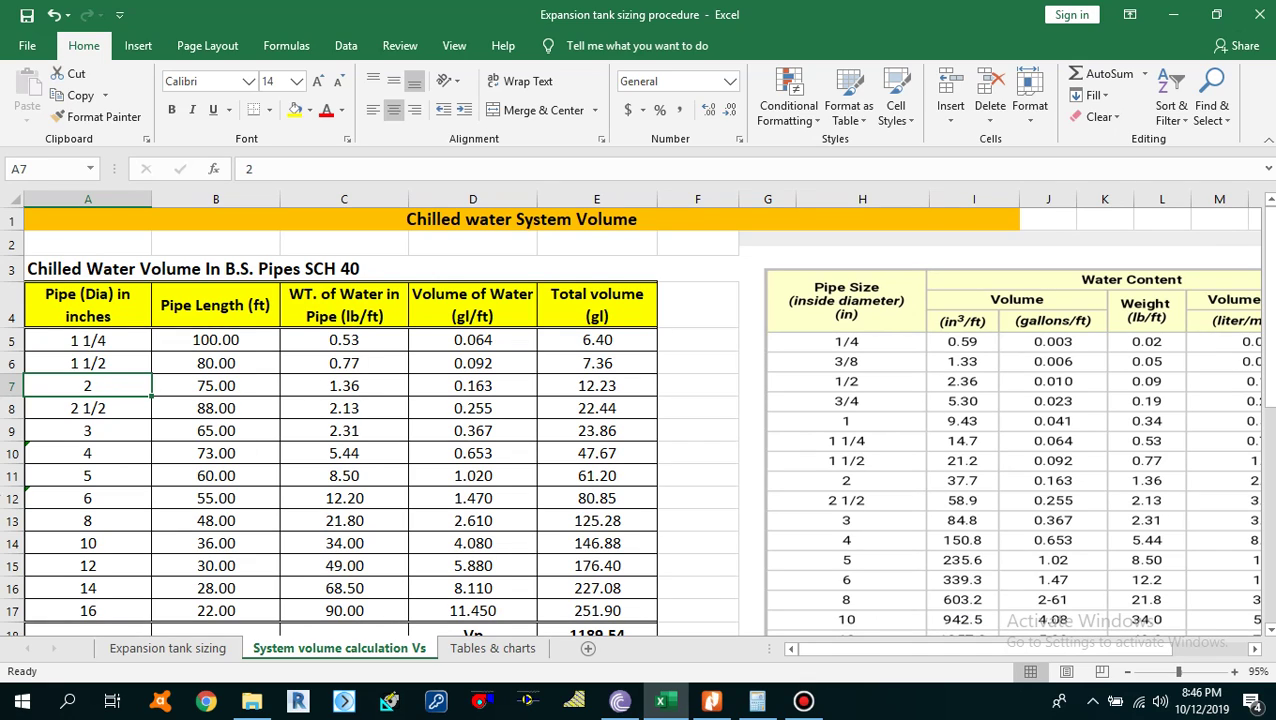
- Compare the 8 inch pipe's water weight in row 13 with the lb/ft weight in the water content chart
click(12, 520)
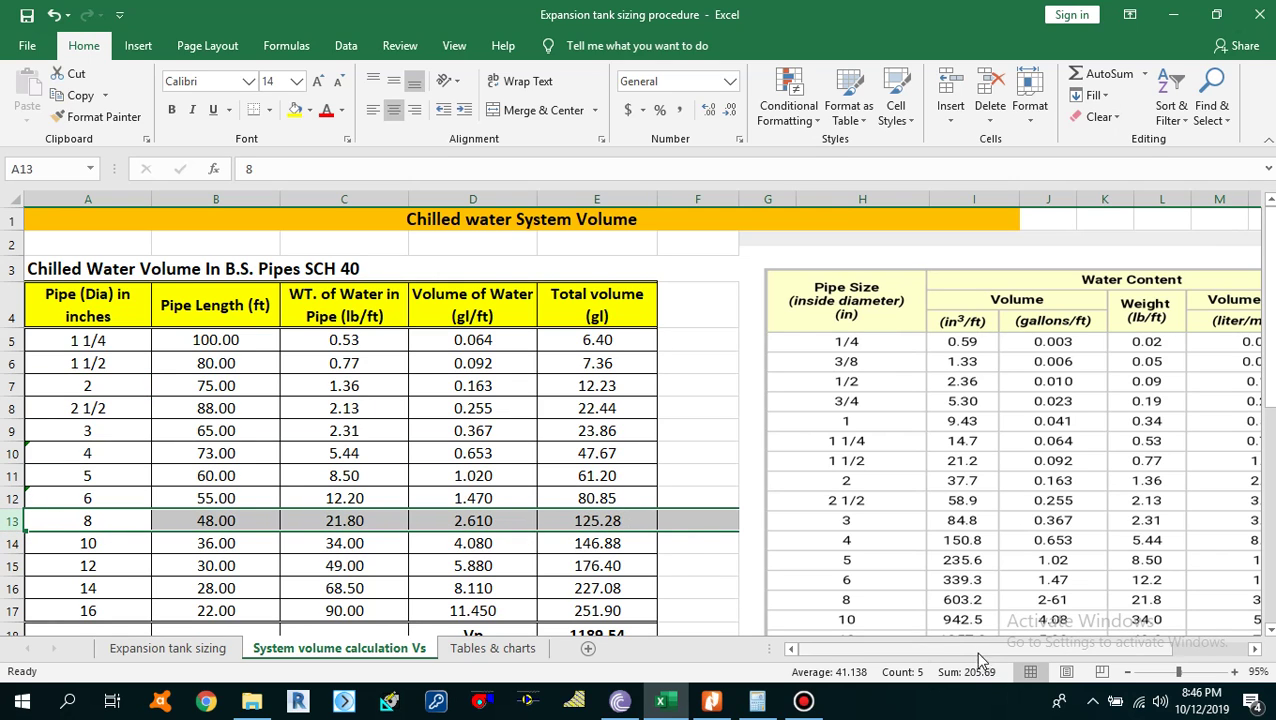
drag(975, 651, 1068, 655)
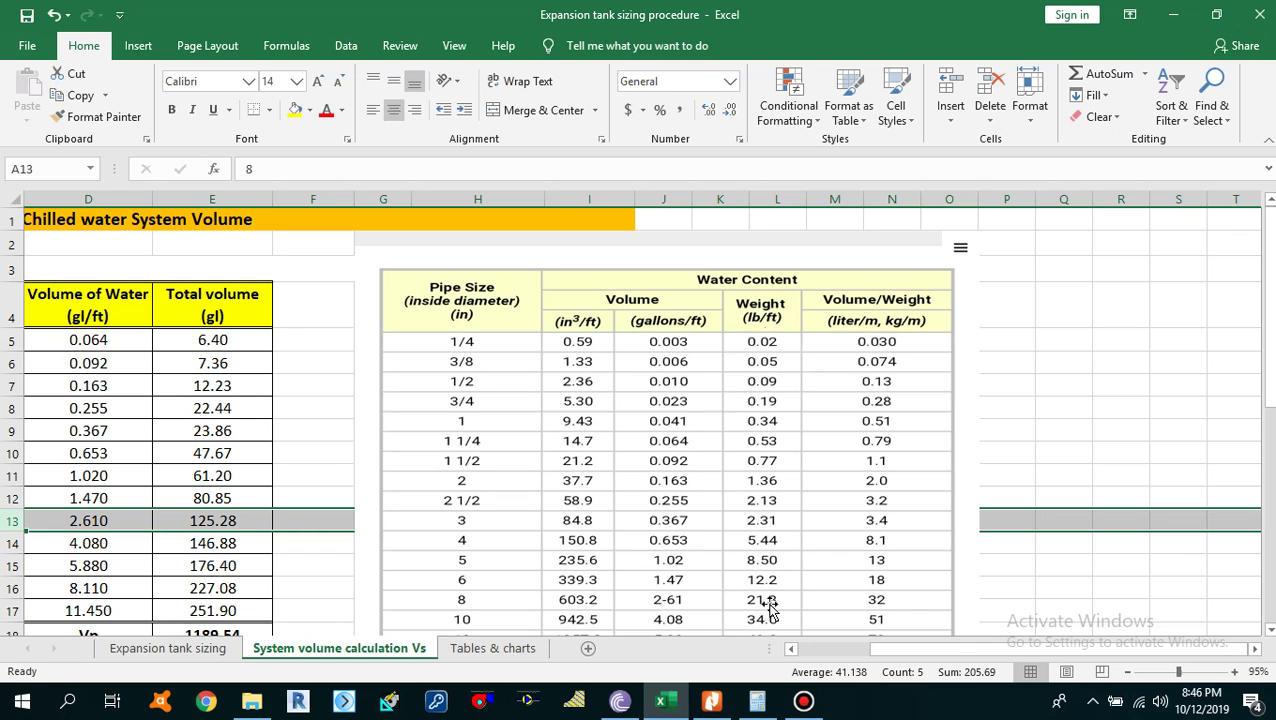
drag(940, 650, 868, 652)
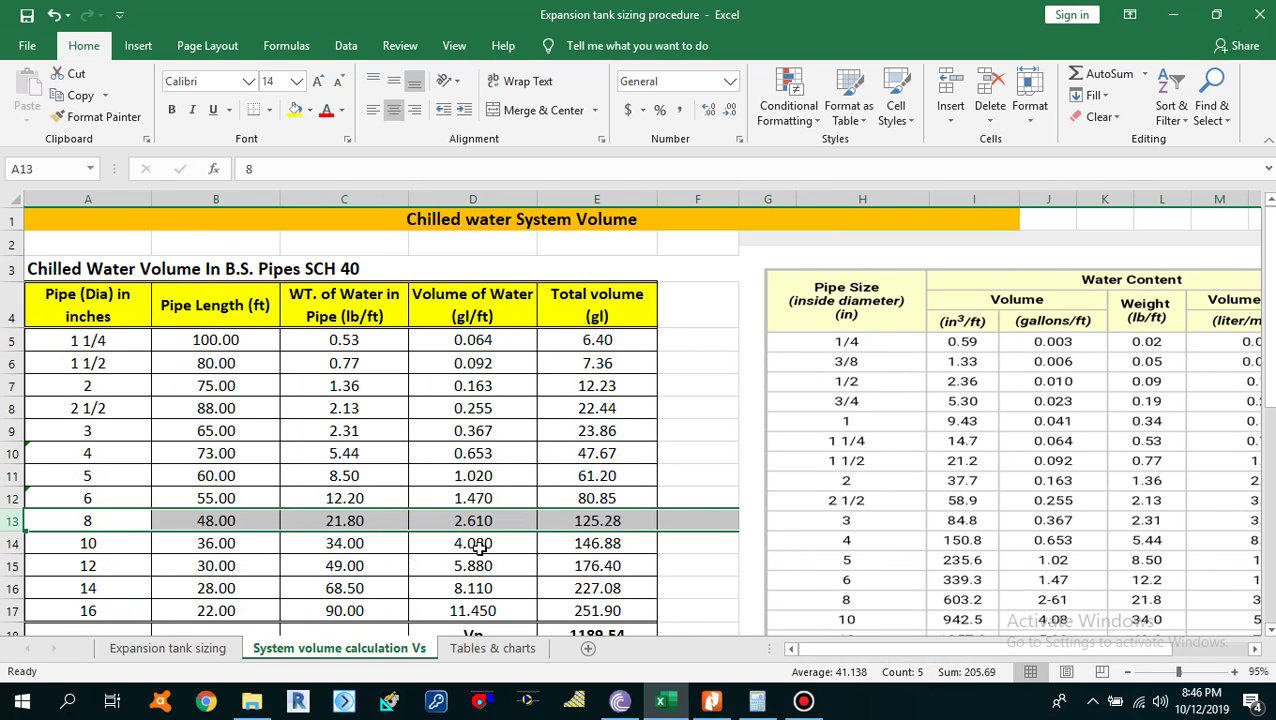
click(380, 521)
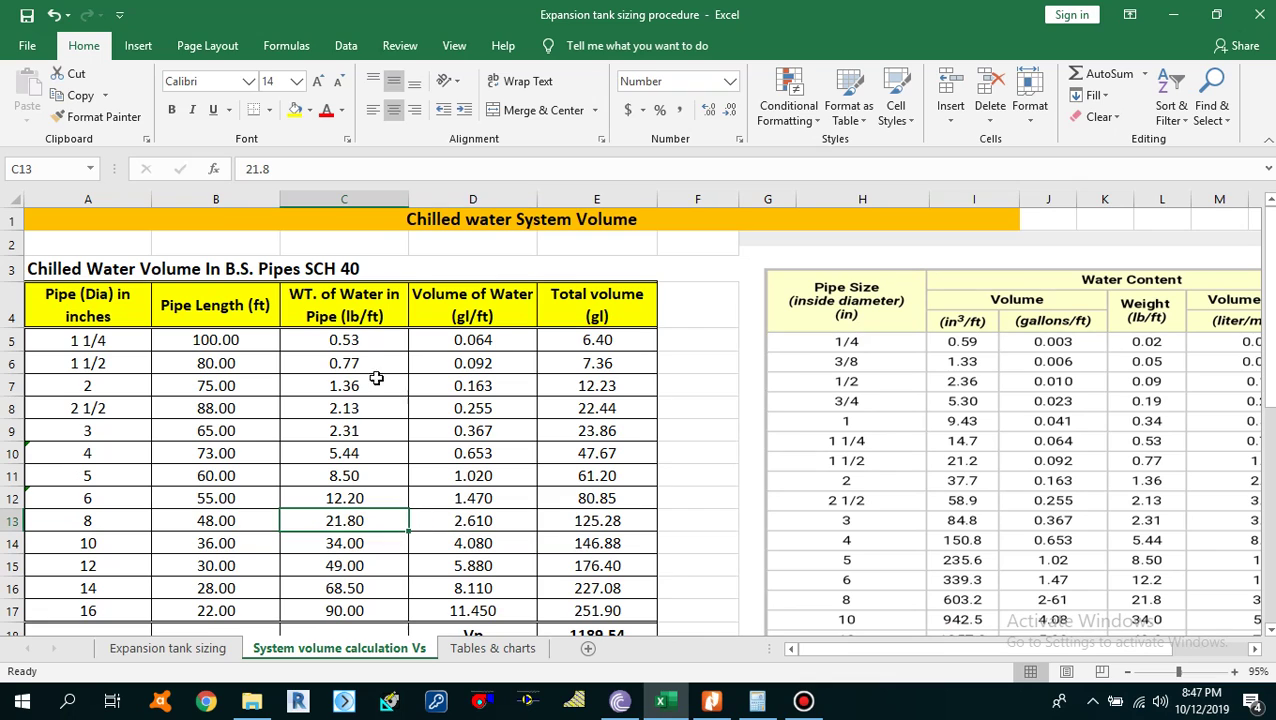
- Highlight the water weights in C5:C17 and review which pipe diameters in column A they belong to
drag(353, 341, 344, 608)
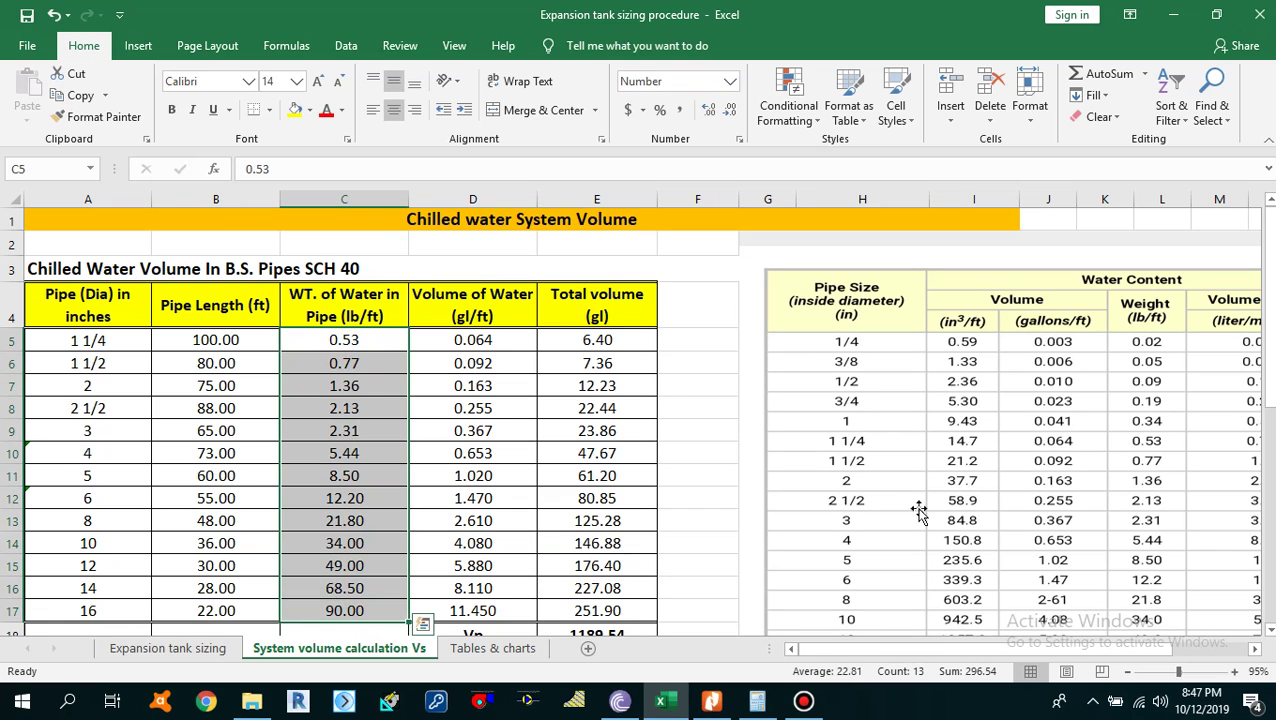
click(344, 408)
click(355, 453)
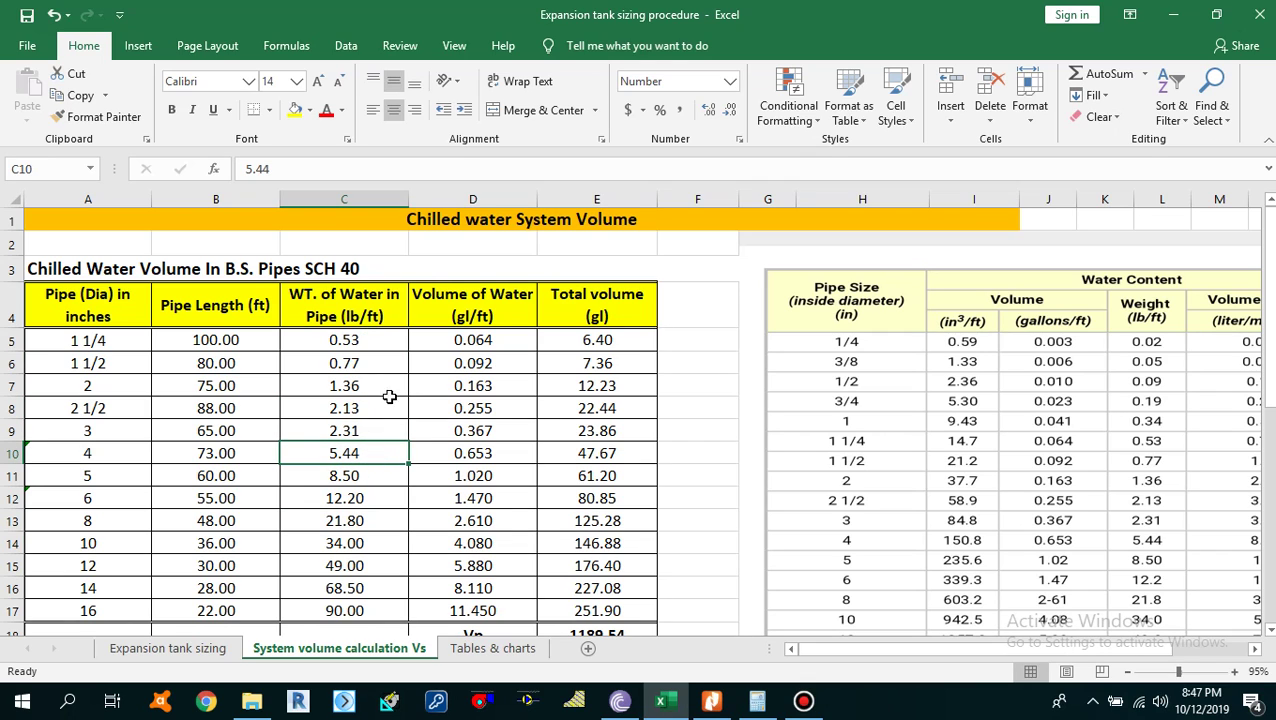
click(95, 363)
click(100, 408)
click(96, 456)
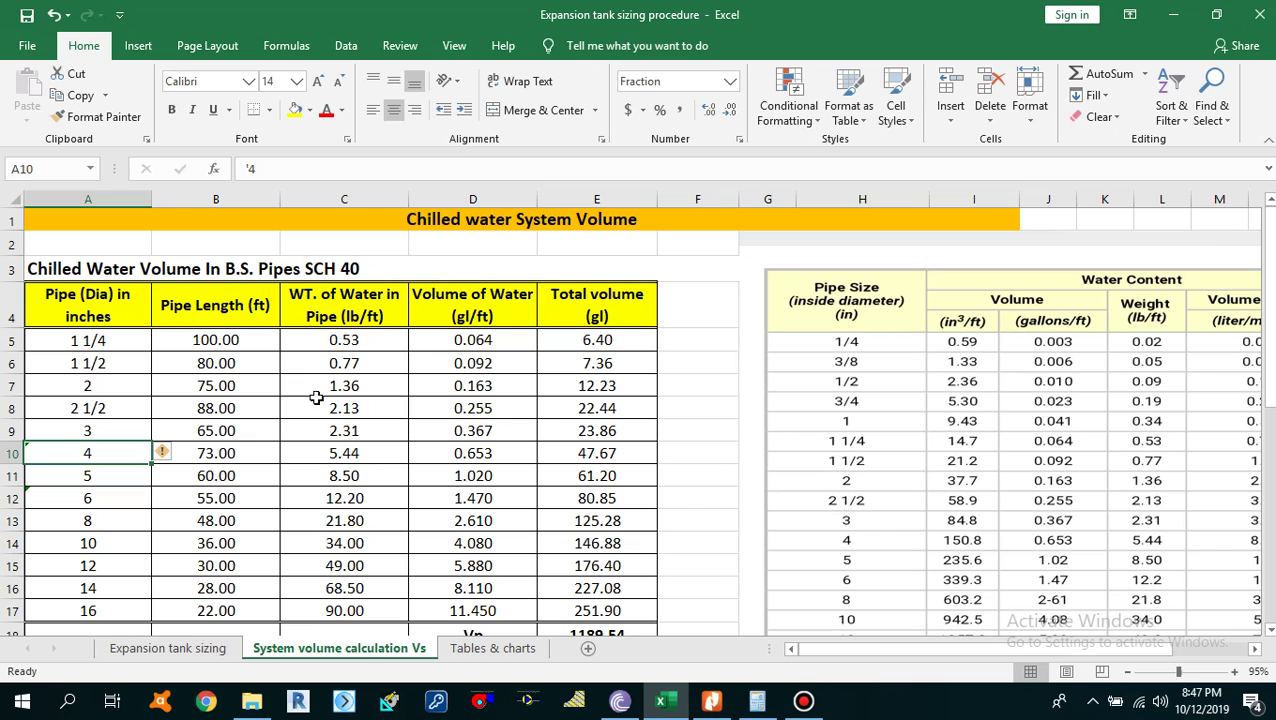
click(99, 430)
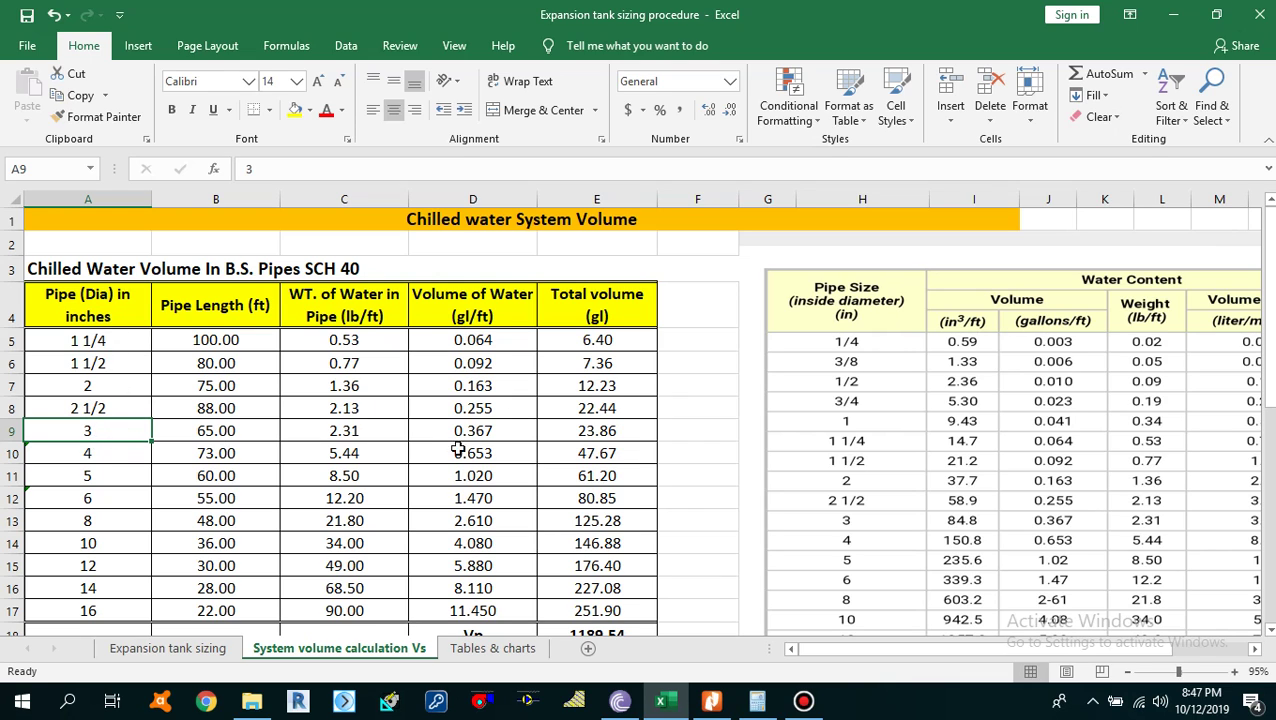
- Compare the 3 and 10 inch pipes' water volumes with the chart's gallons/ft values, then highlight the volumes in D5:D17
drag(897, 657, 860, 649)
click(515, 431)
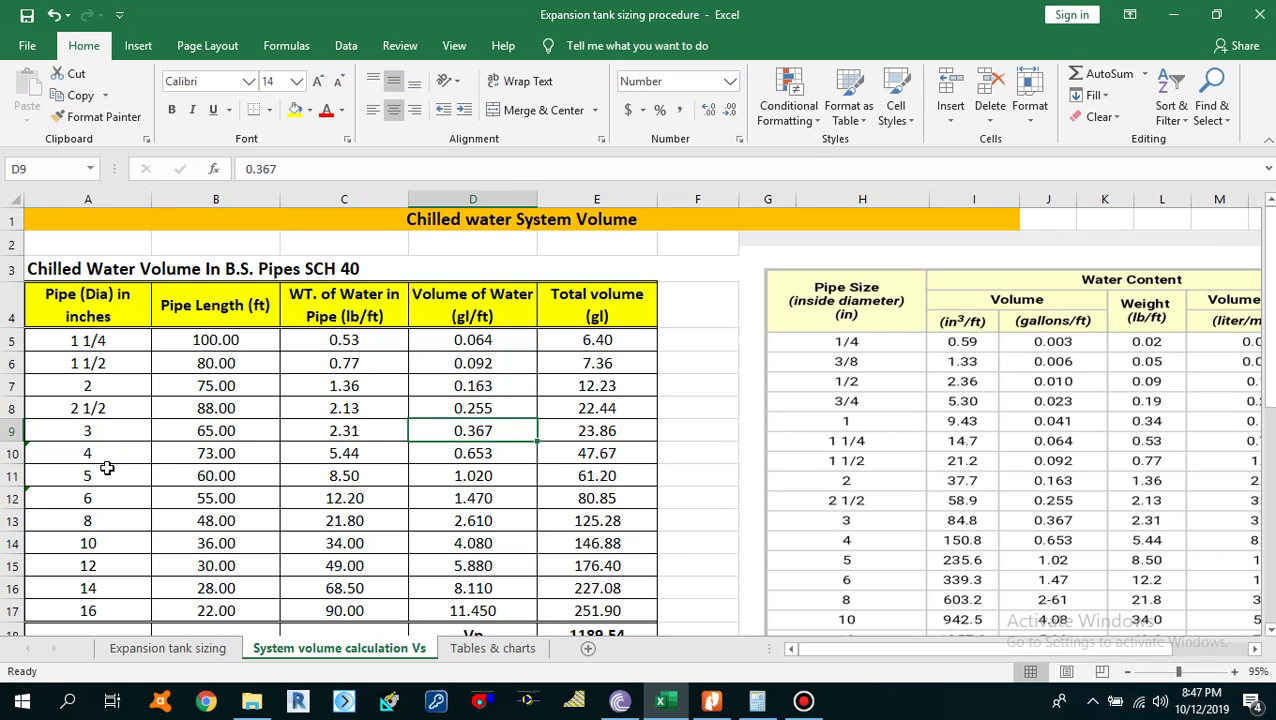
click(12, 543)
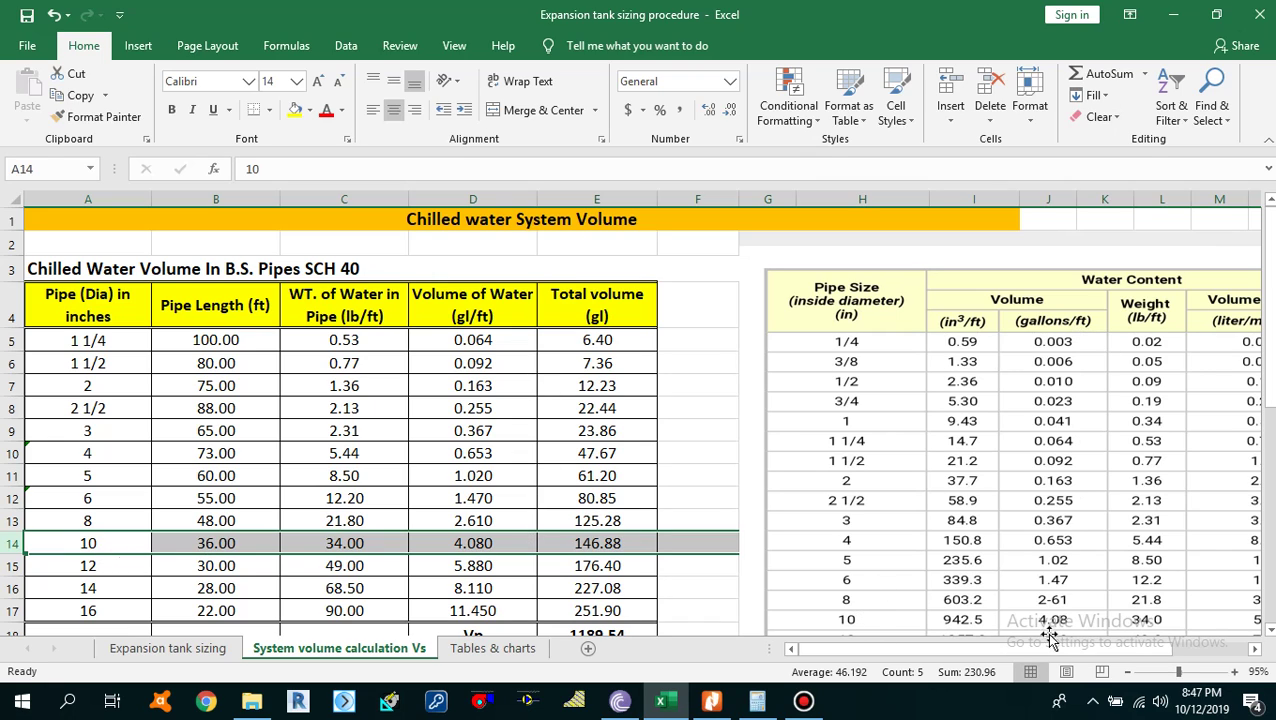
click(485, 542)
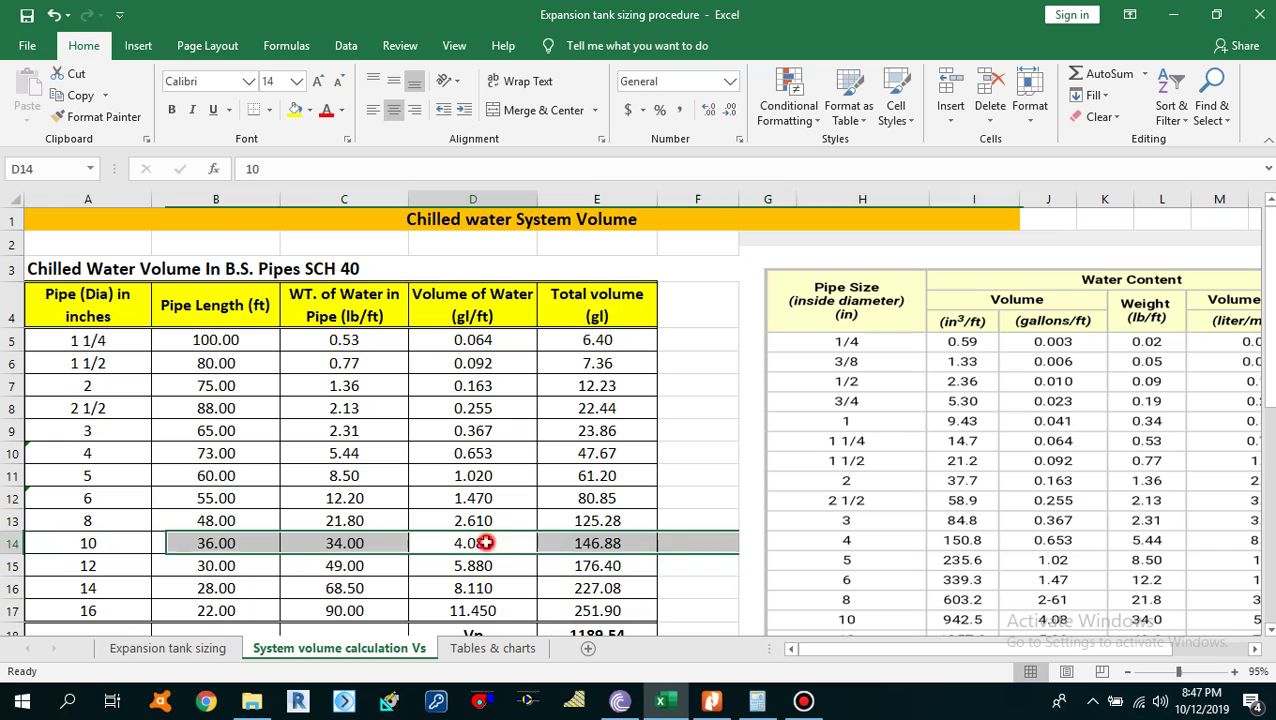
drag(471, 340, 460, 611)
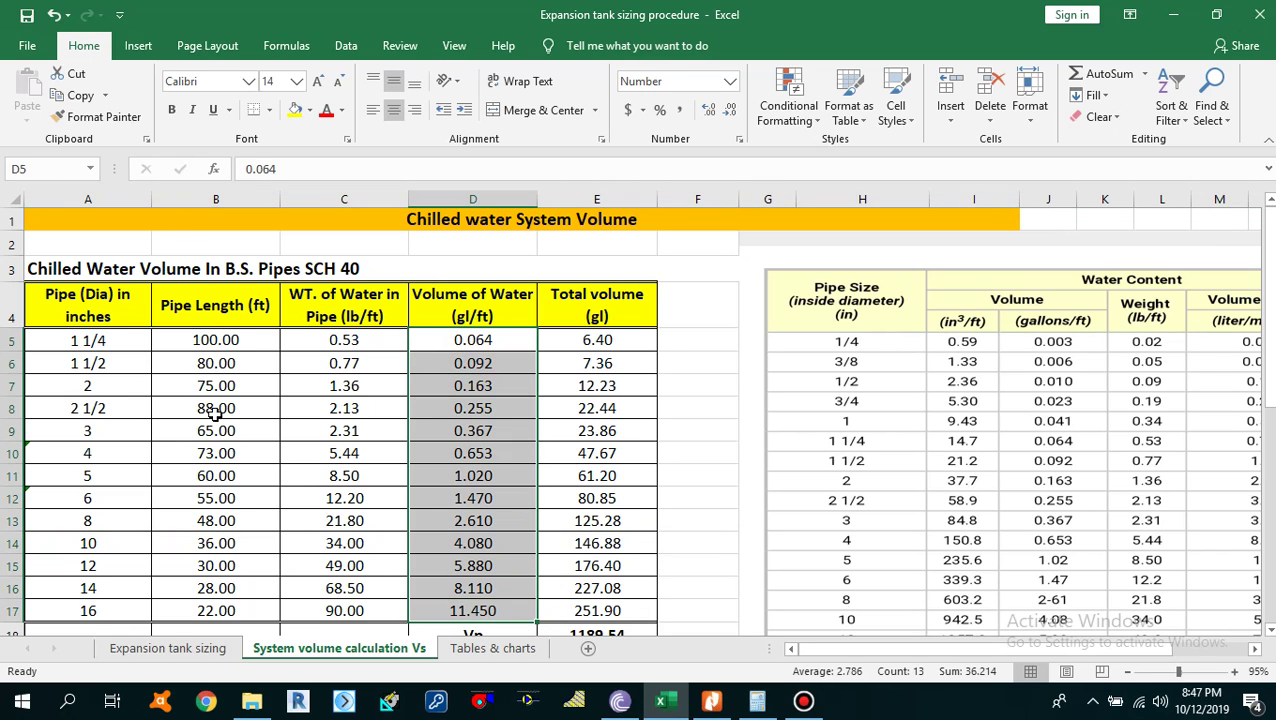
scroll(436, 412, down, 1)
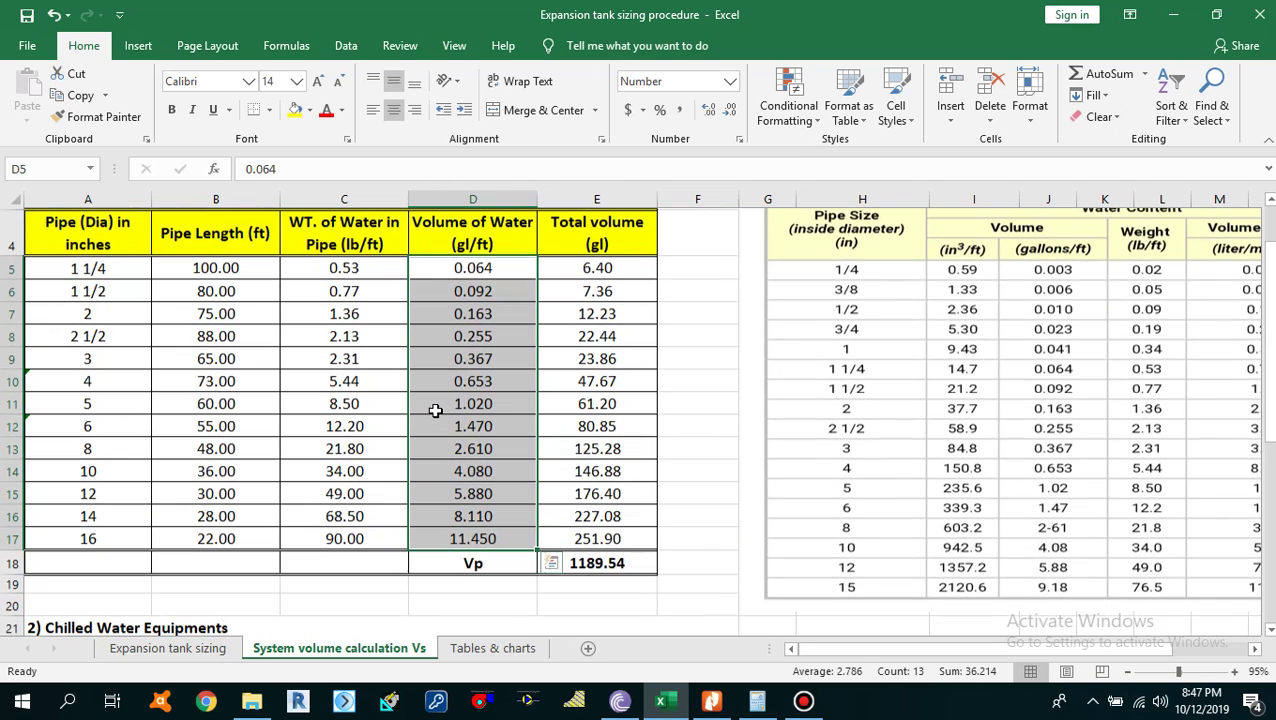
scroll(490, 383, up, 1)
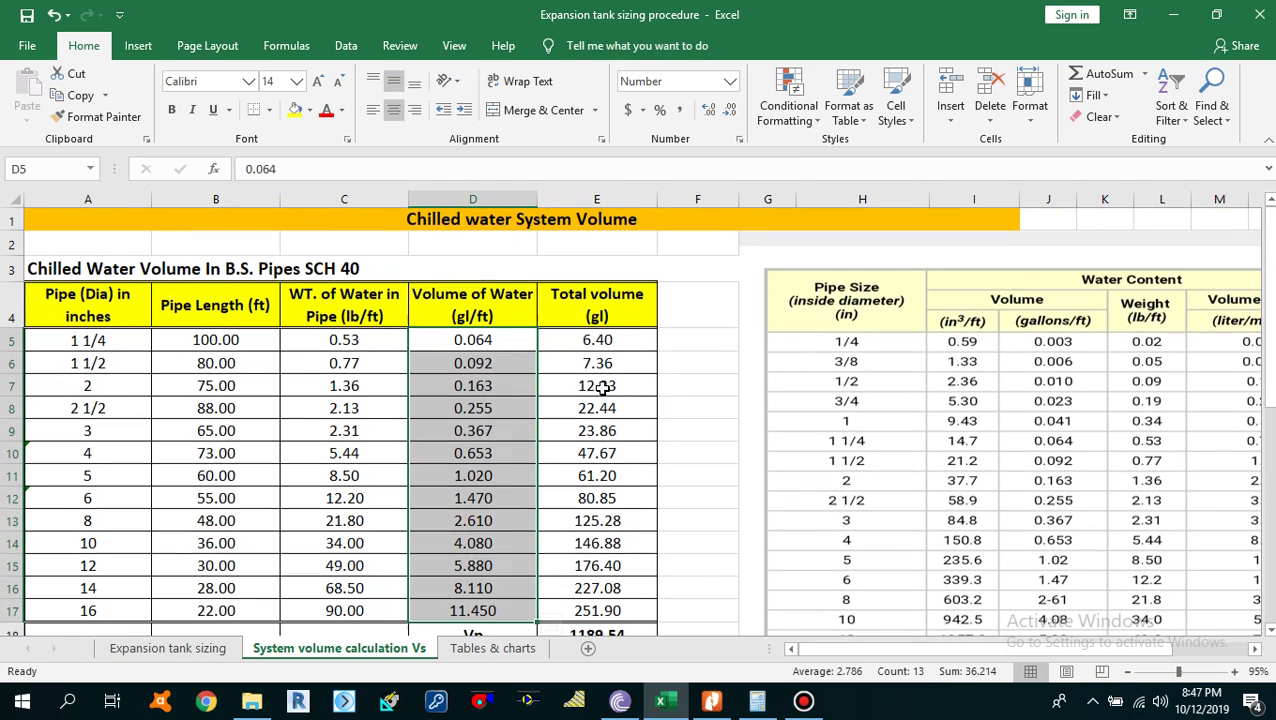
- Trace the 1 1/4 inch pipe's total volume in E5 back to its length in B5 and its water volume per foot in D5
click(595, 338)
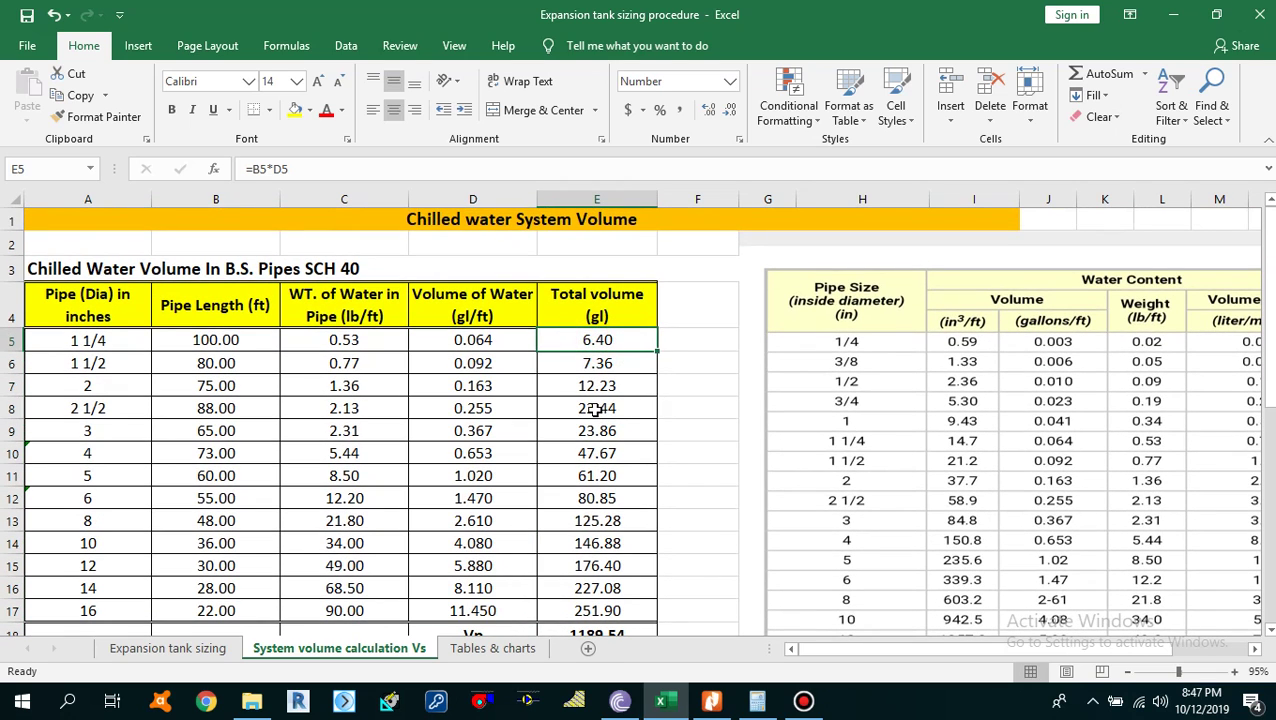
click(470, 341)
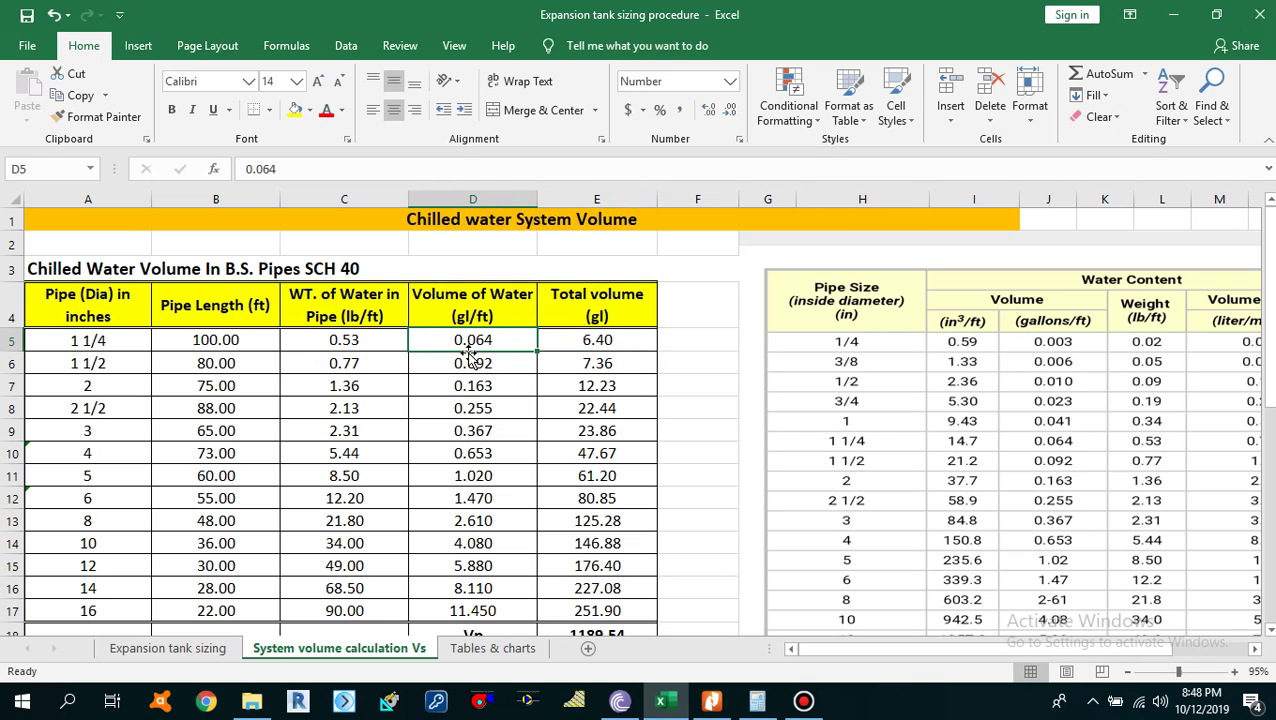
click(240, 342)
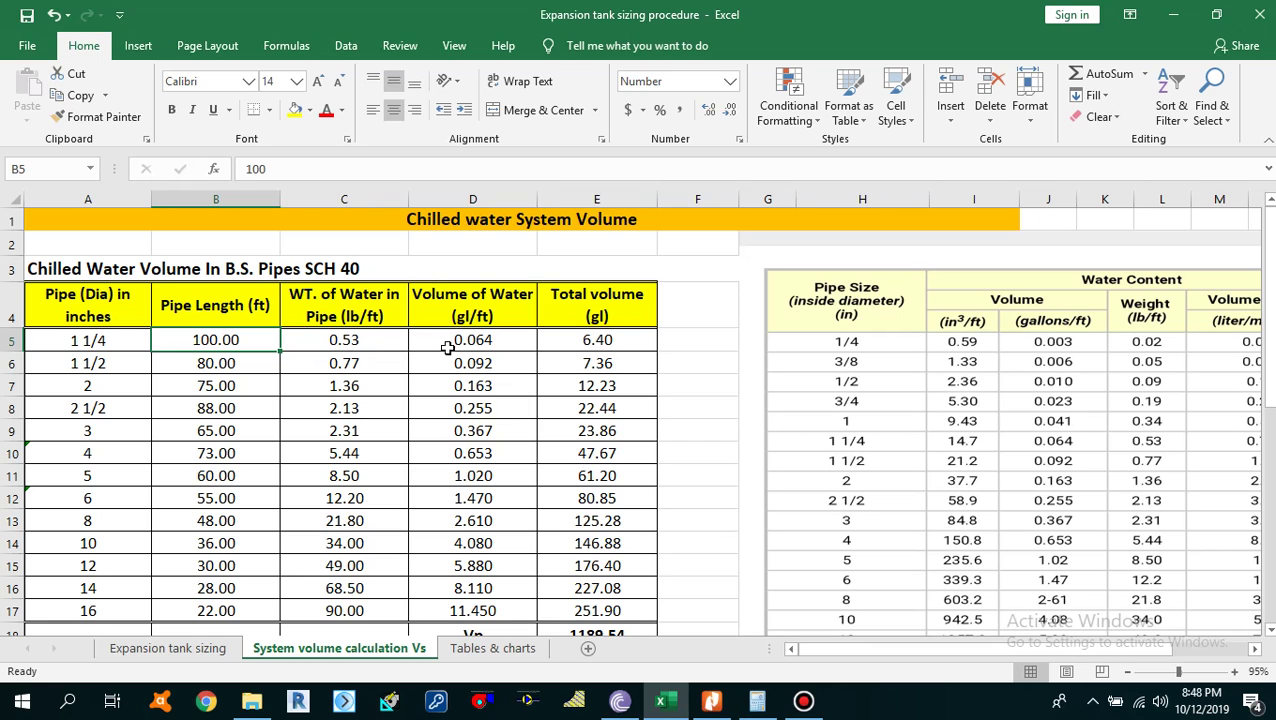
click(194, 340)
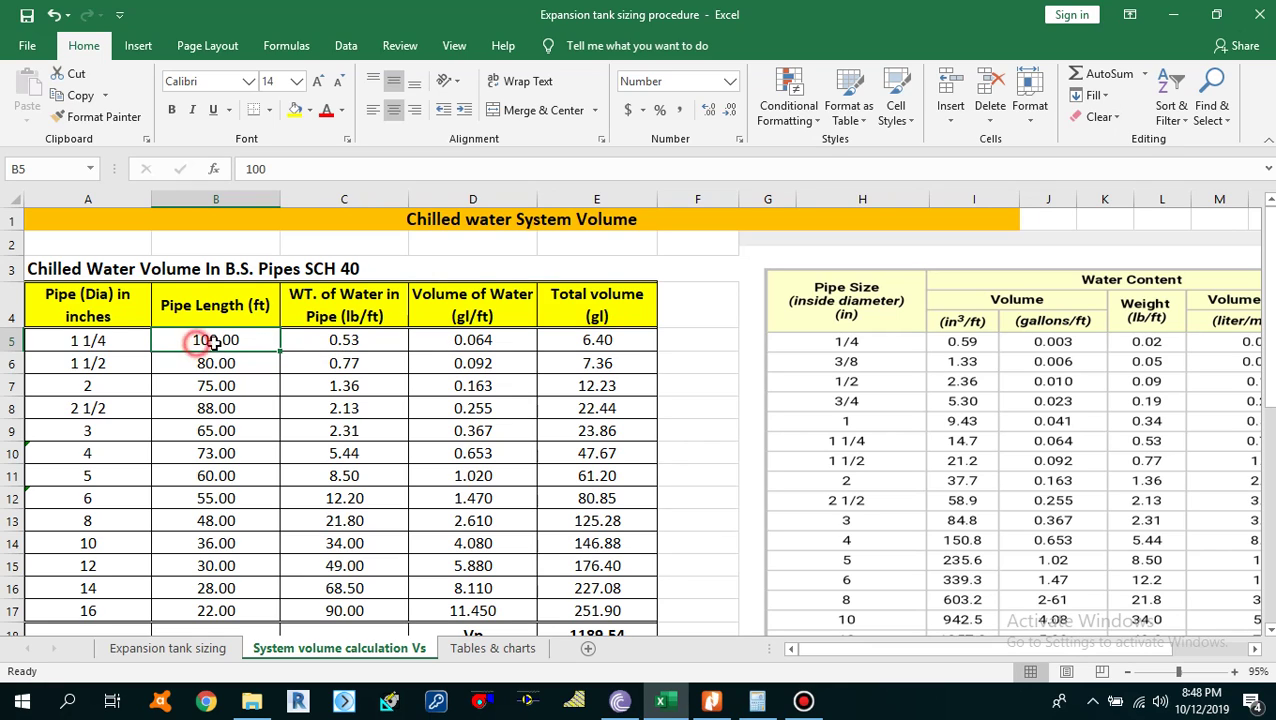
click(470, 340)
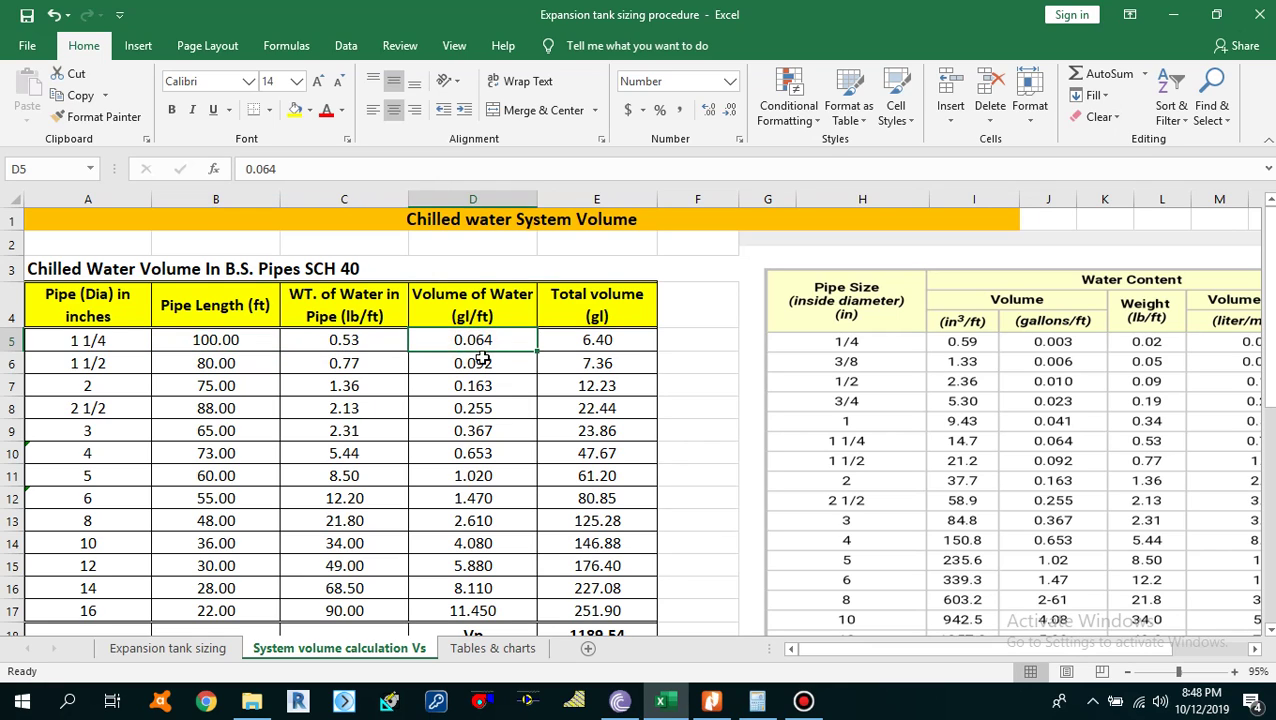
click(596, 338)
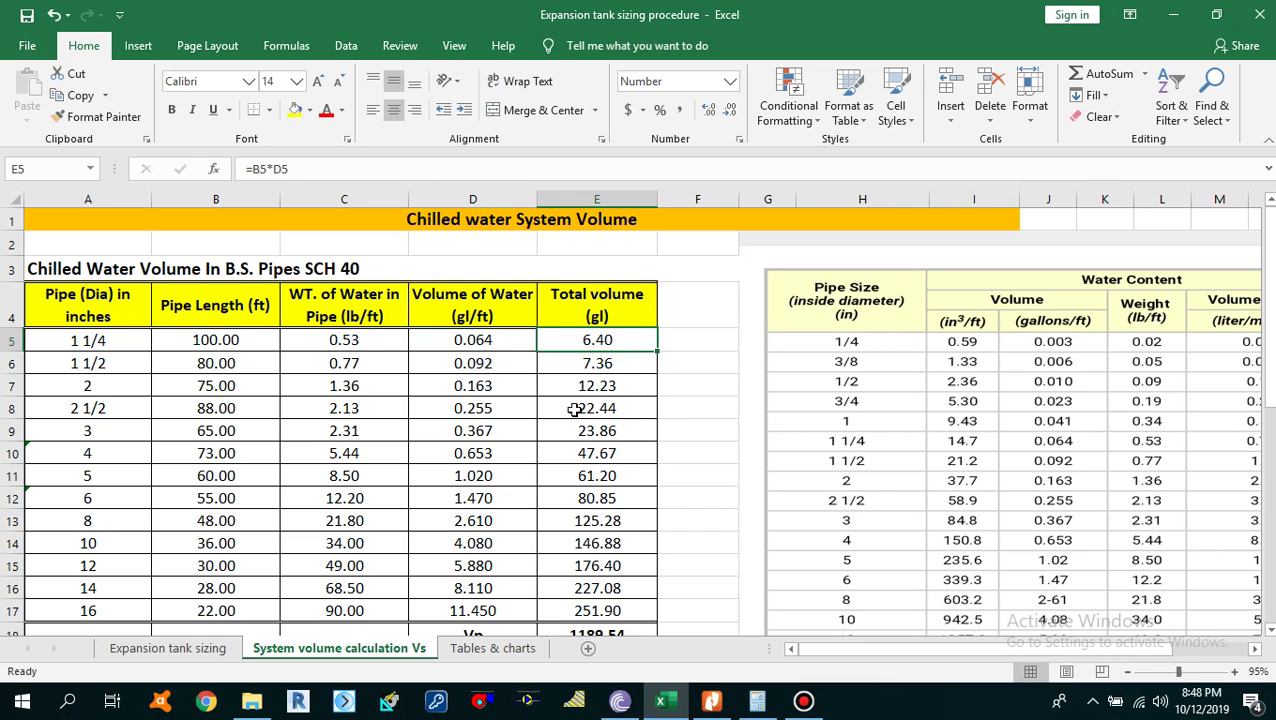
click(214, 340)
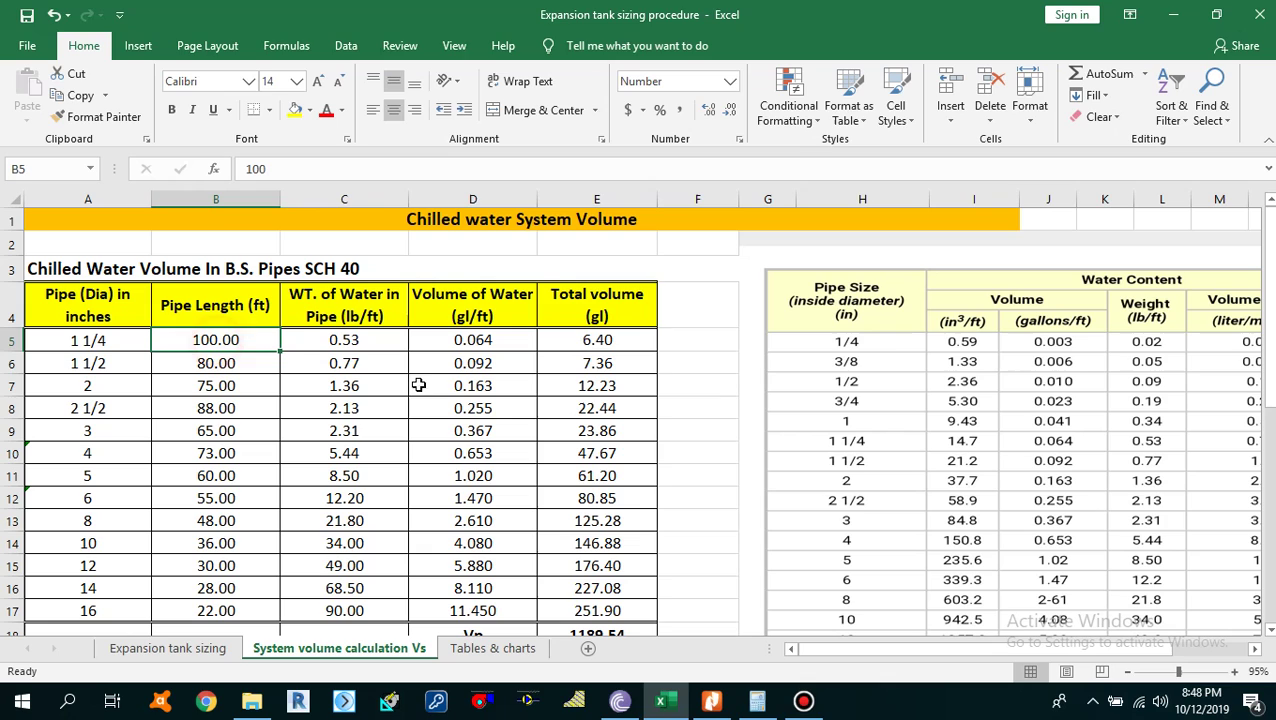
- Inspect the cell references used by the total volume formula in E5
click(570, 339)
click(564, 339)
double_click(564, 339)
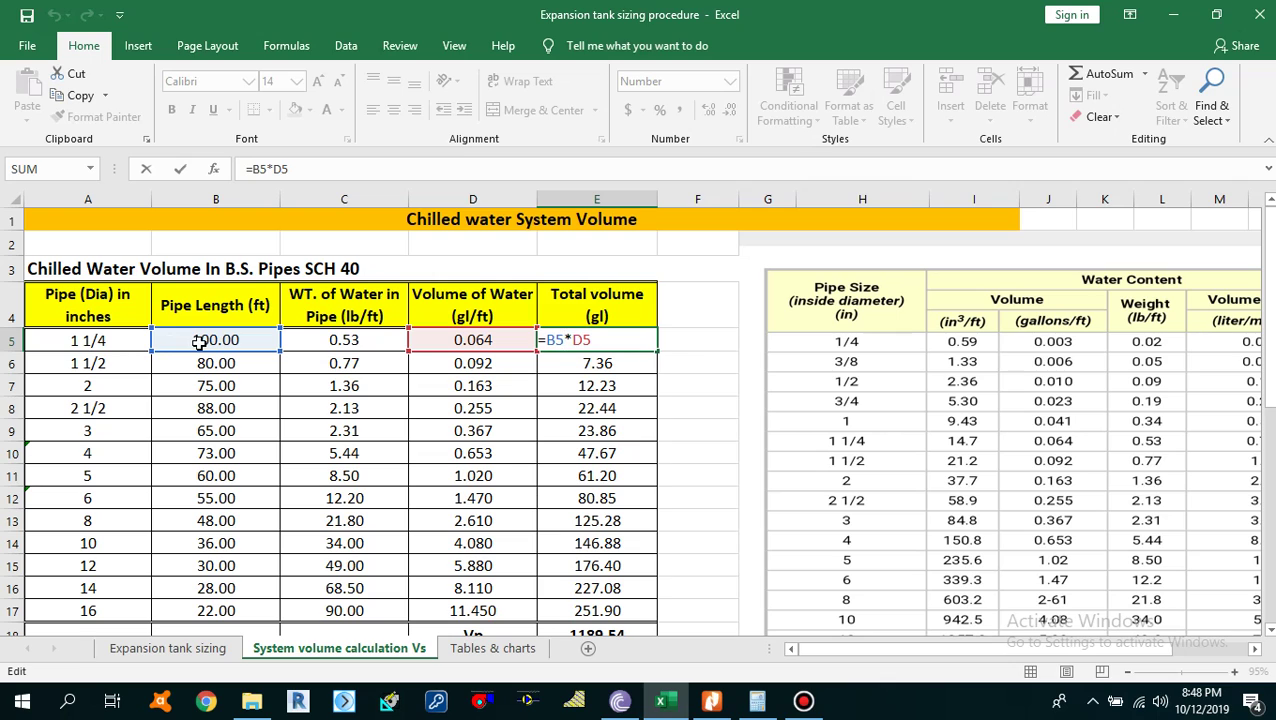
key(Return)
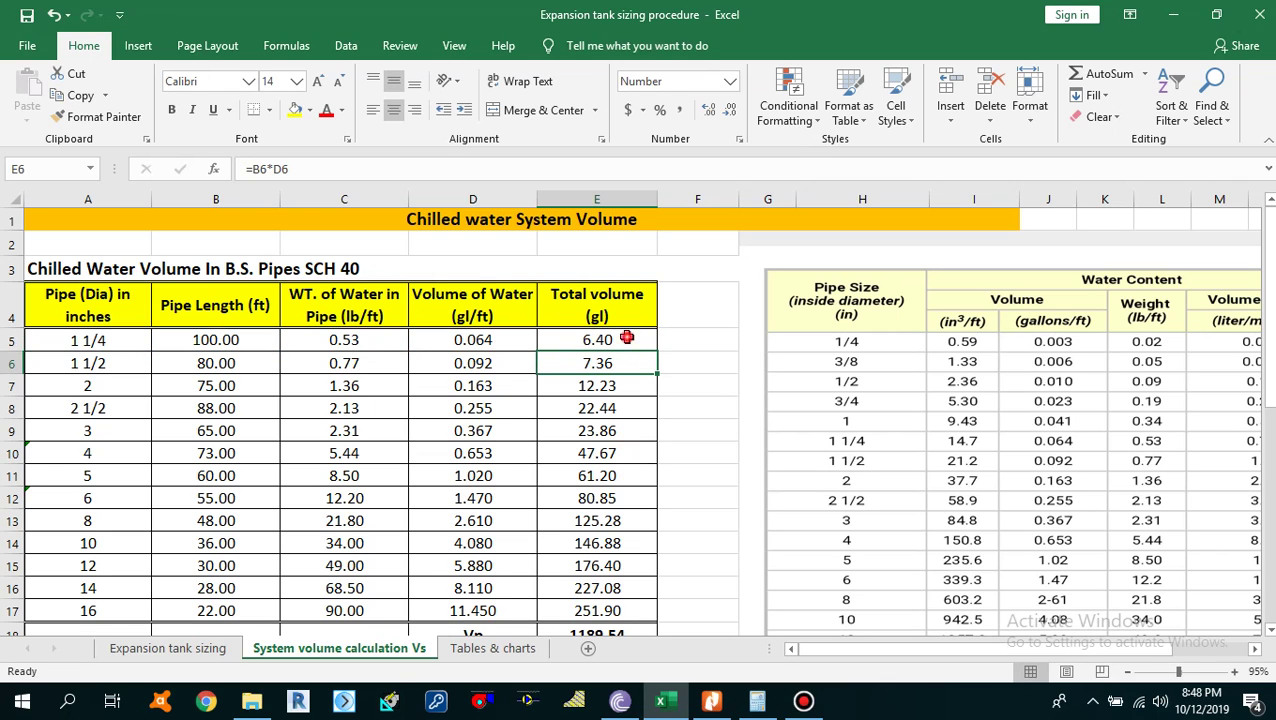
click(630, 345)
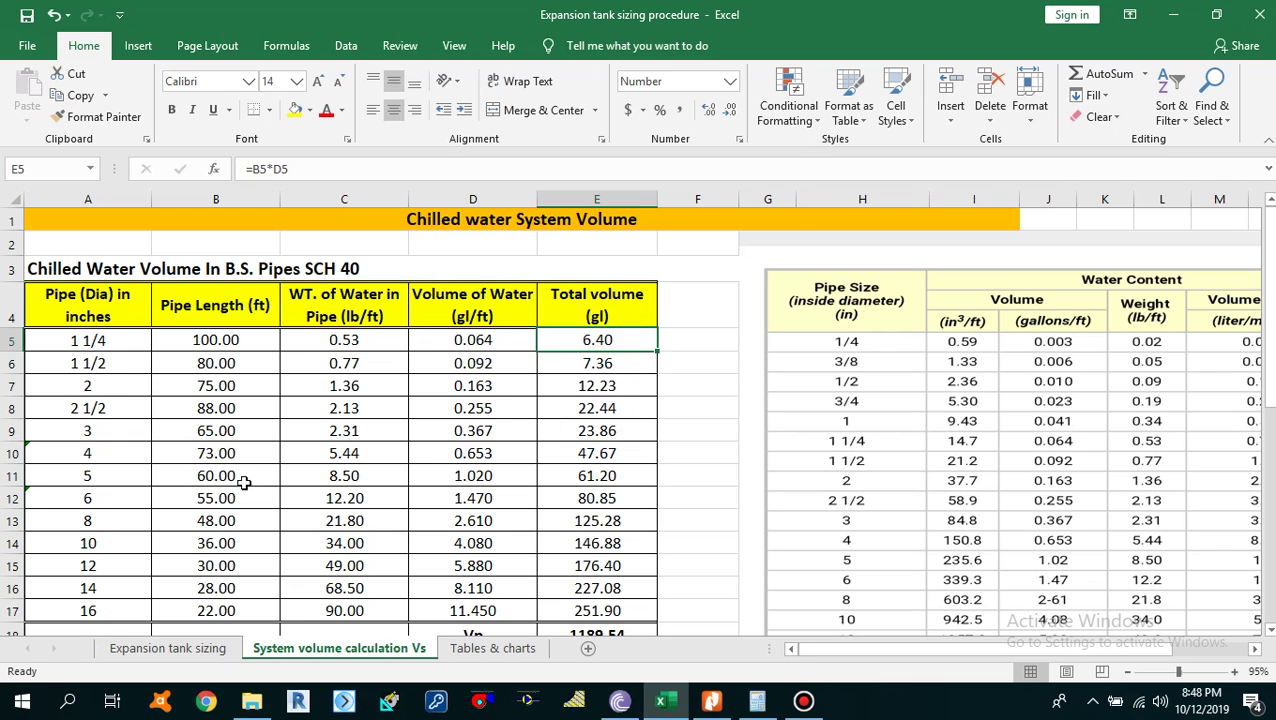
- Review the 4 inch pipe in row 10, from its diameter and length to its total volume formula in E10
click(111, 453)
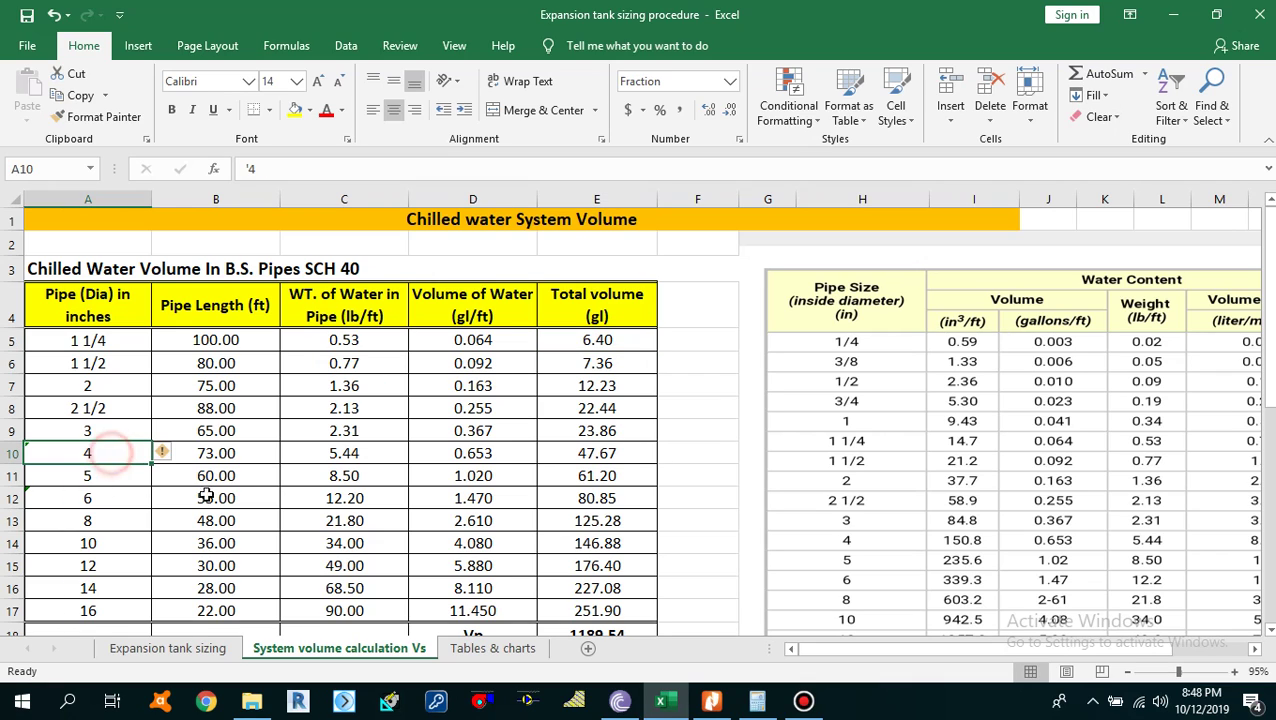
click(245, 454)
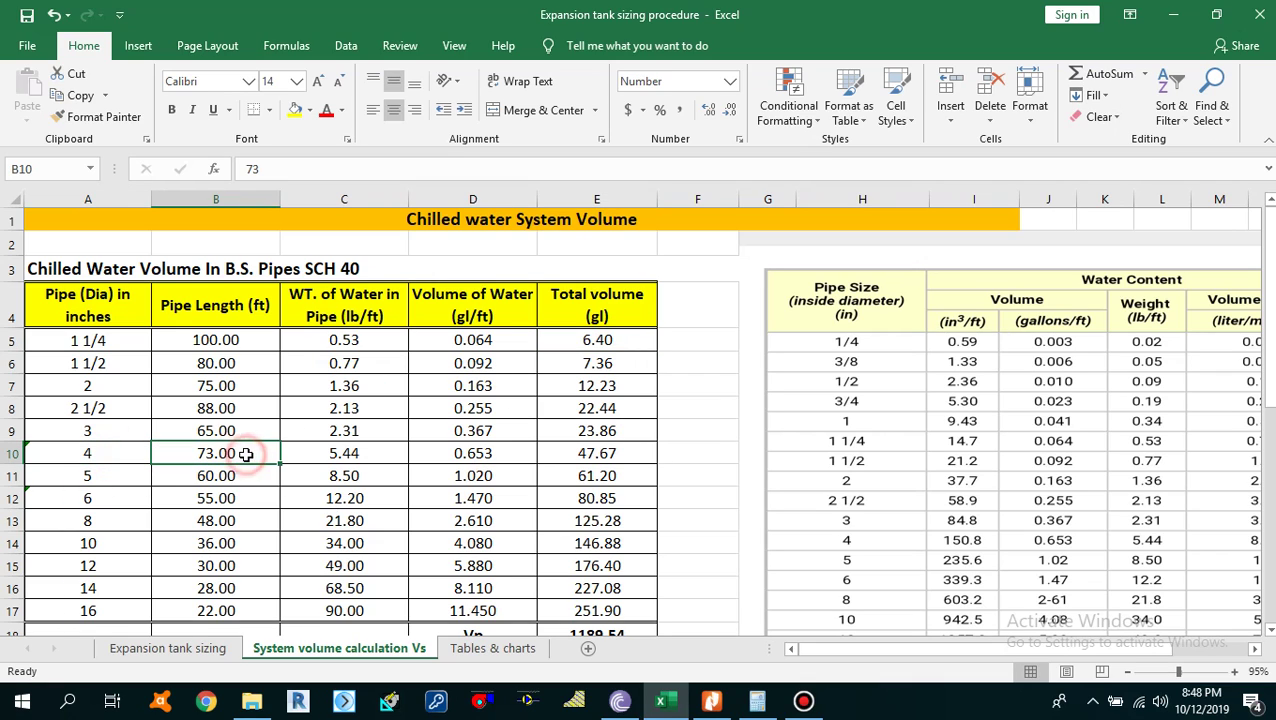
click(620, 453)
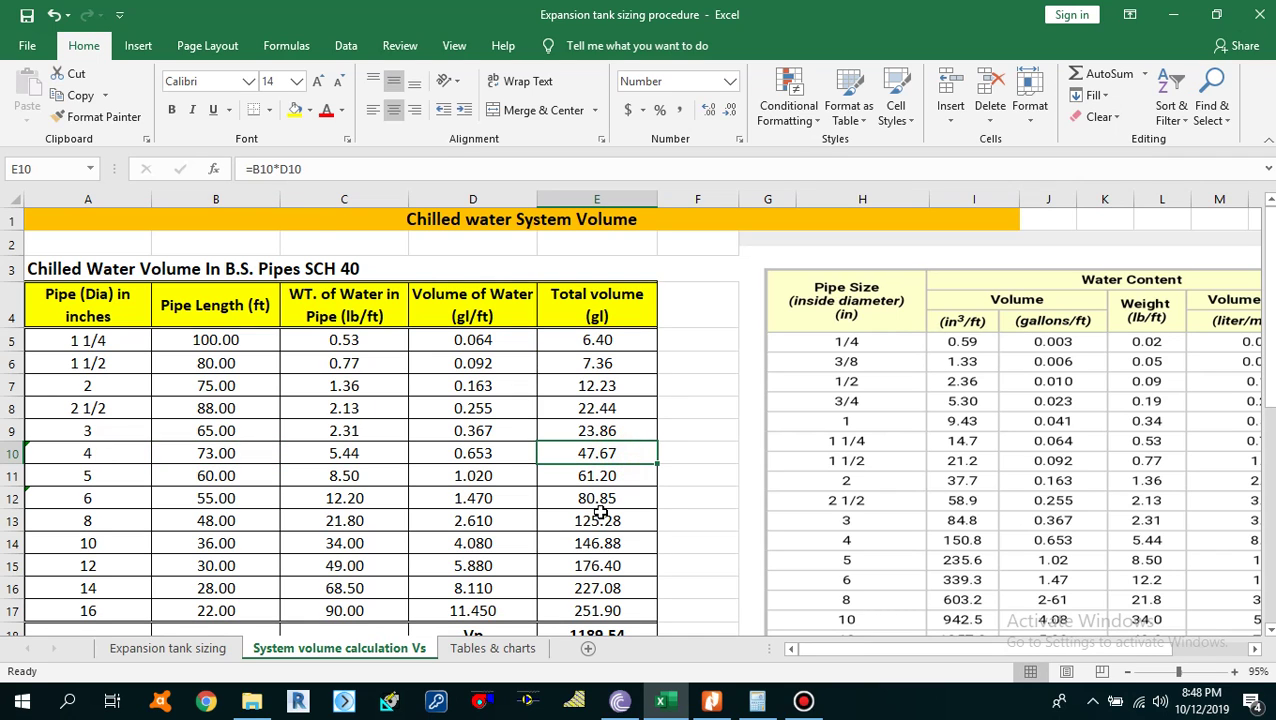
- Highlight the total volumes in E5:E17 and inspect the formula that sums them as Vp in E18
scroll(594, 516, down, 1)
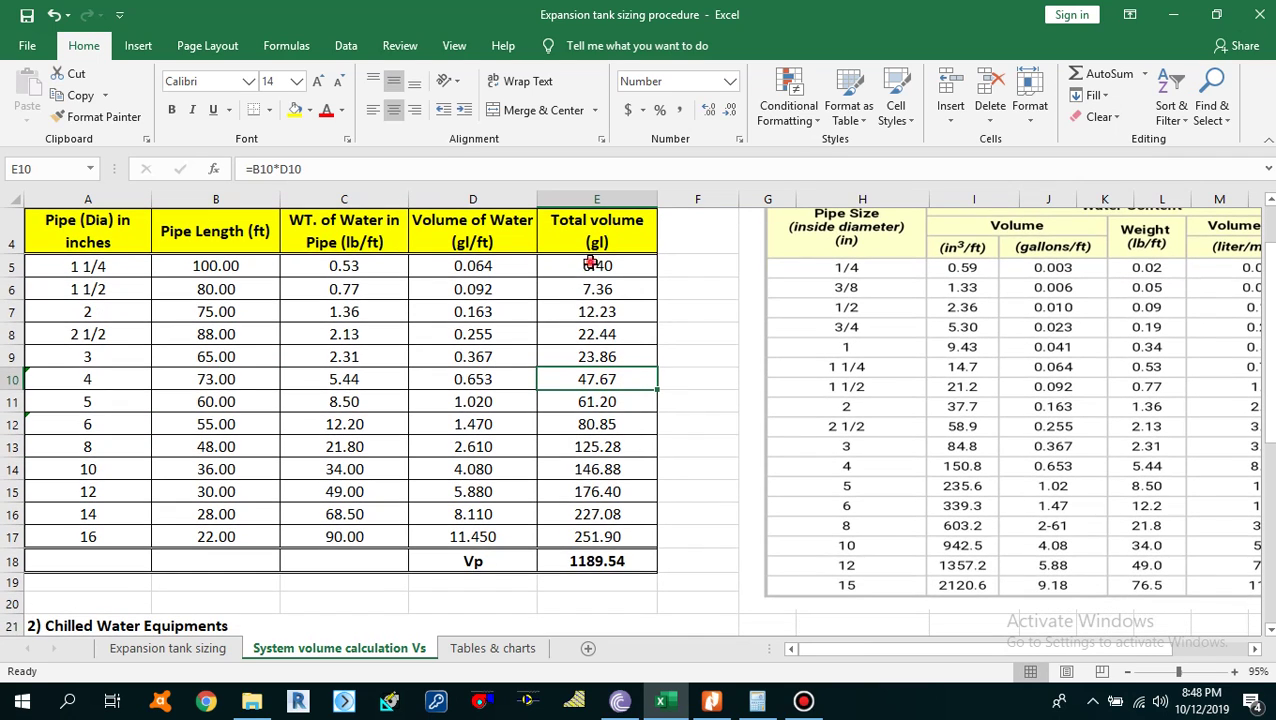
drag(587, 265, 592, 536)
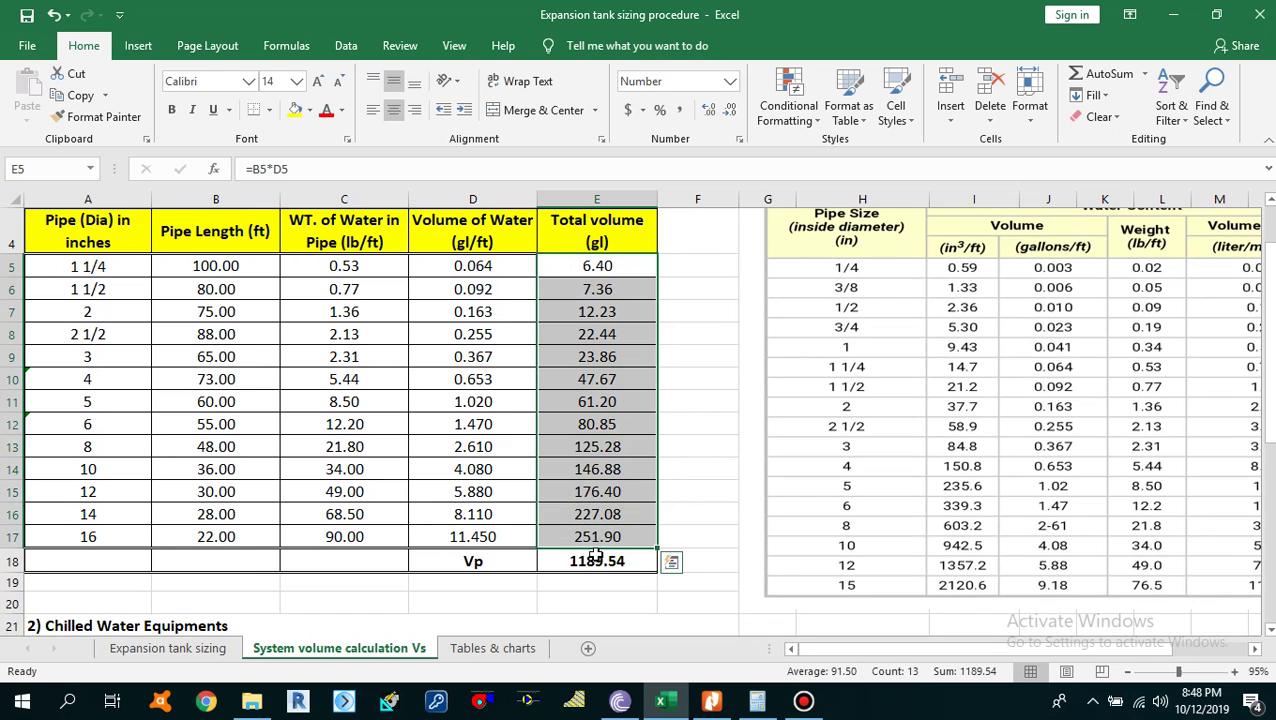
click(585, 563)
drag(587, 268, 595, 537)
click(596, 561)
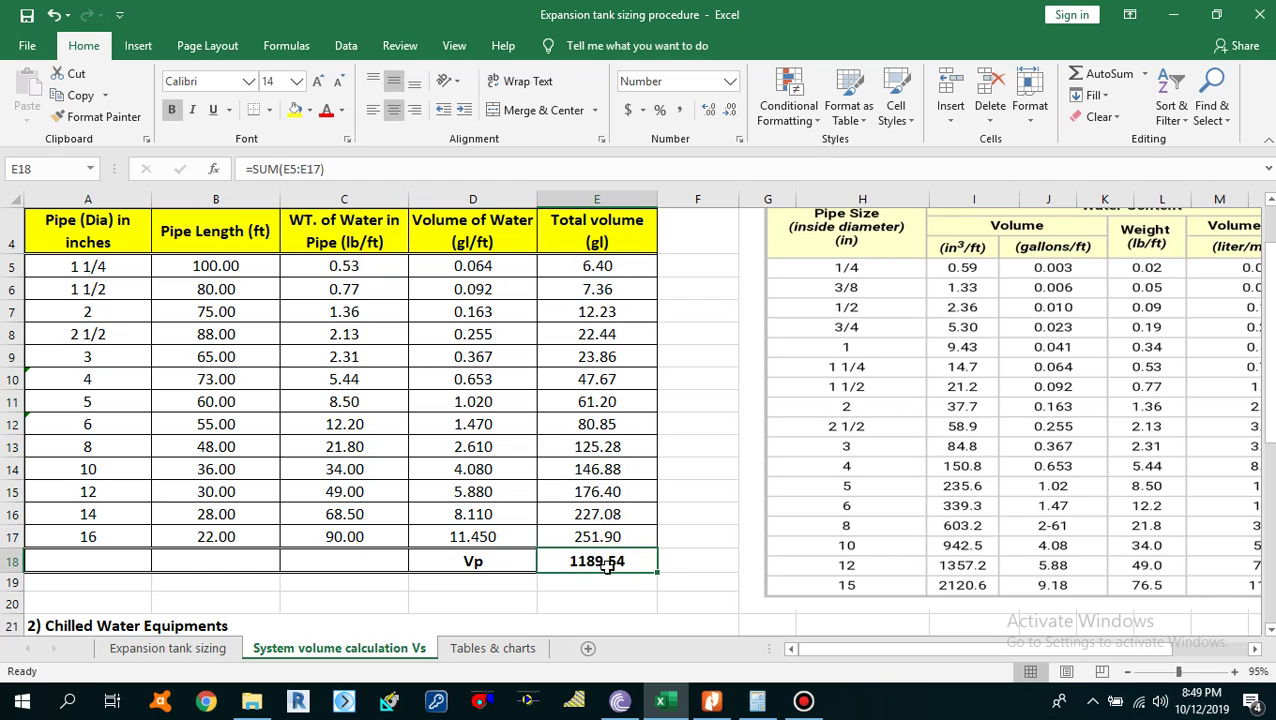
double_click(604, 562)
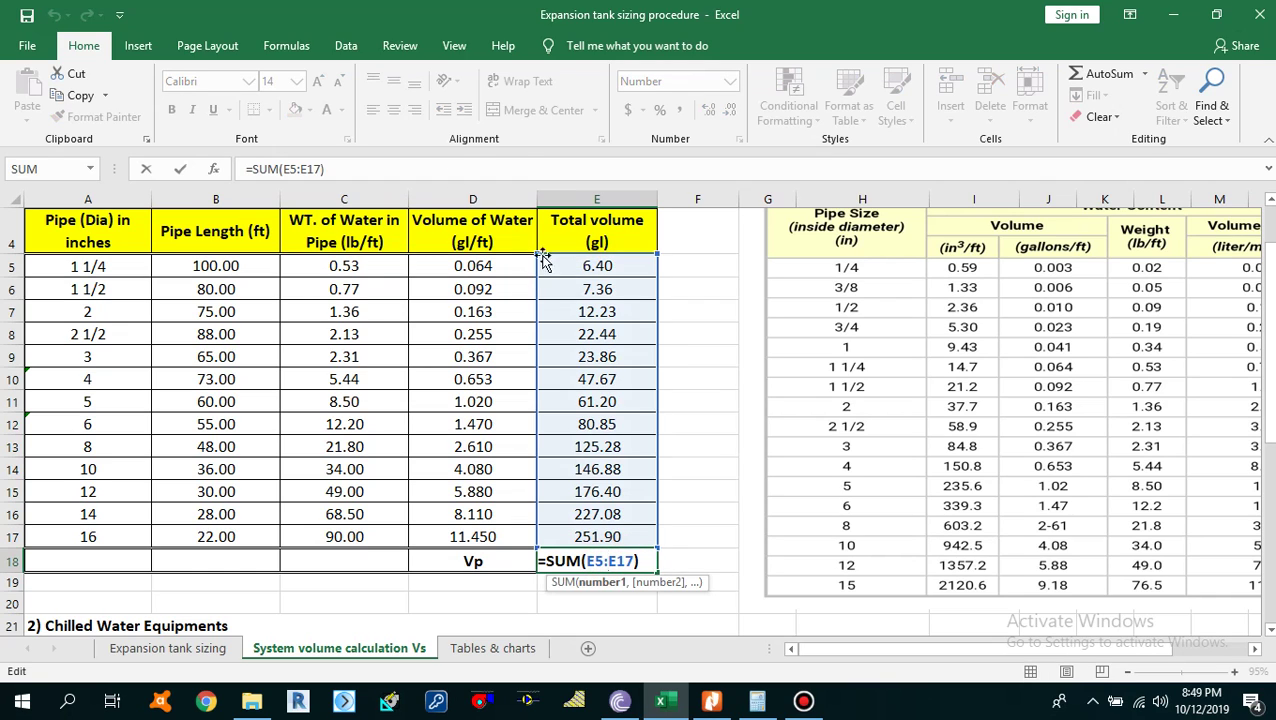
key(Return)
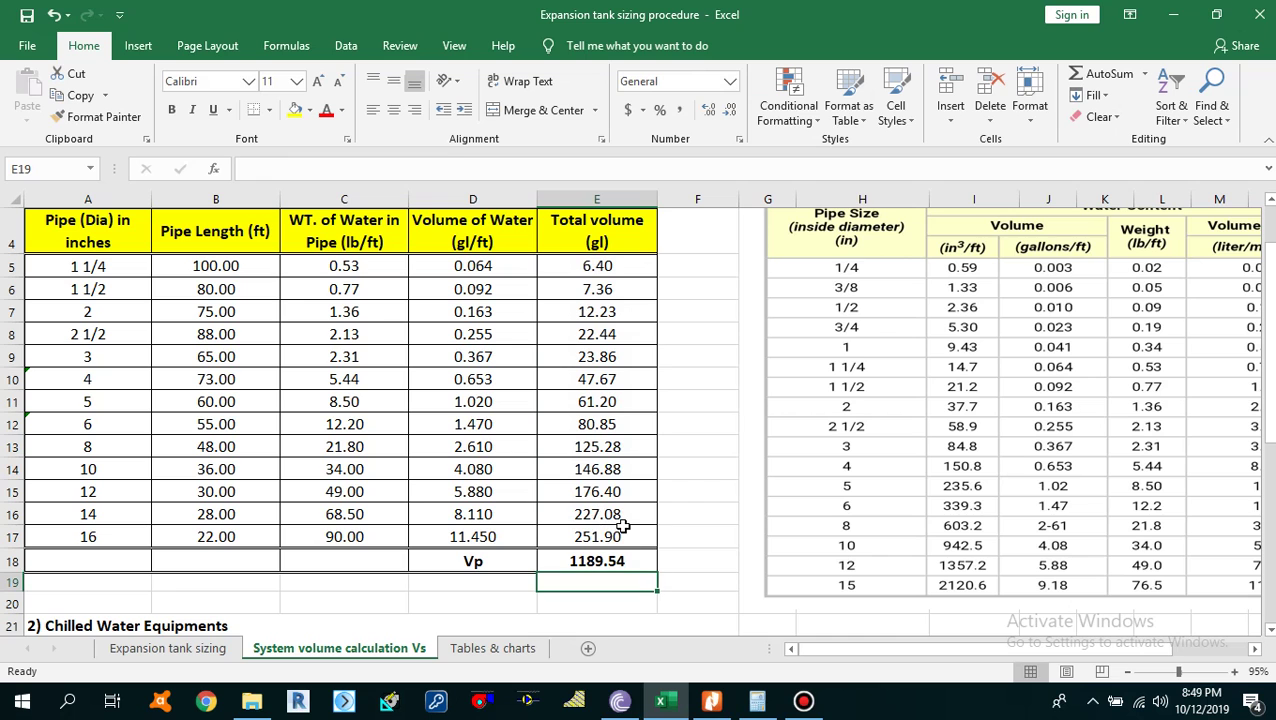
- Review the Vp total in E18, then highlight the whole pipe volume table in A4:E18
scroll(622, 526, down, 1)
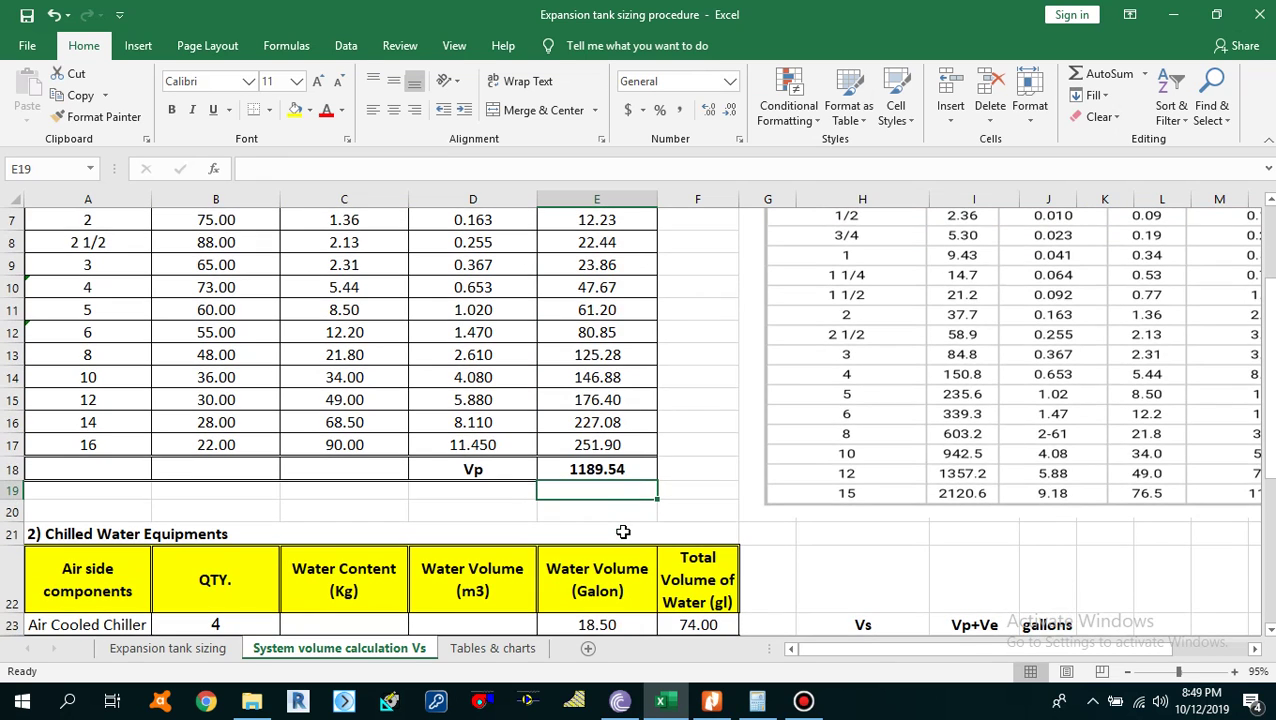
scroll(622, 532, up, 2)
scroll(539, 474, down, 1)
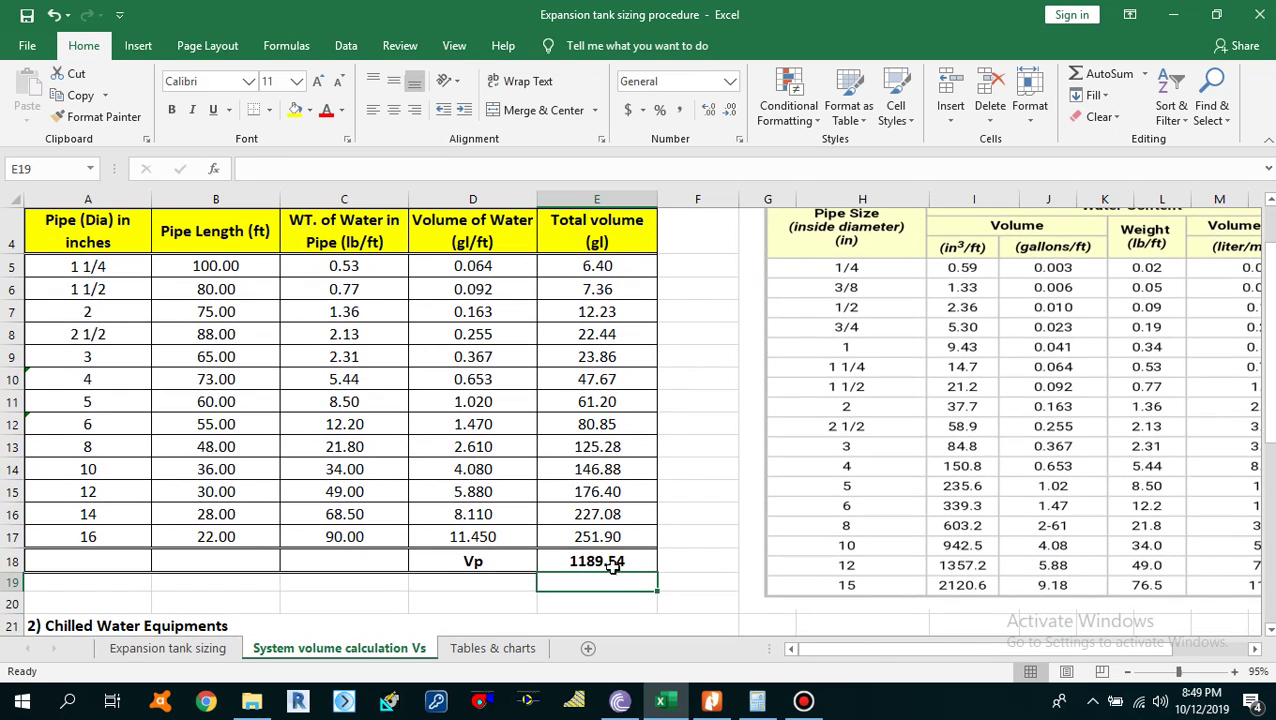
click(613, 566)
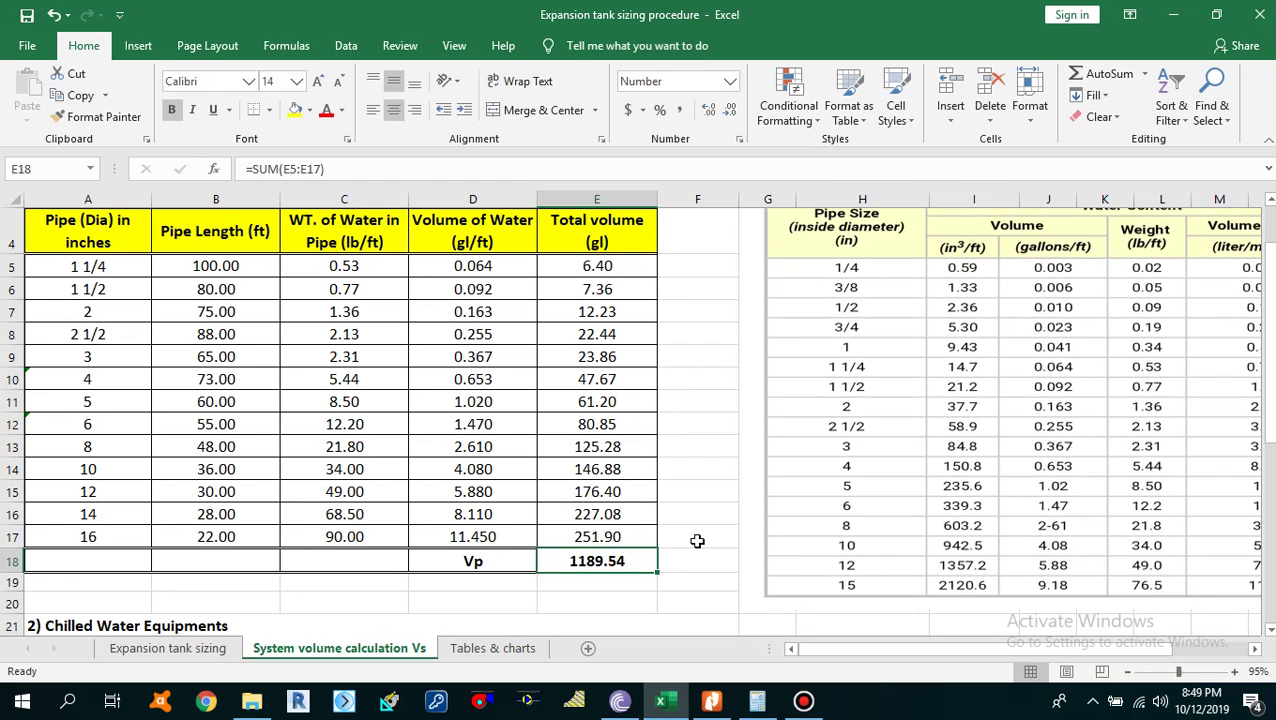
scroll(697, 541, down, 1)
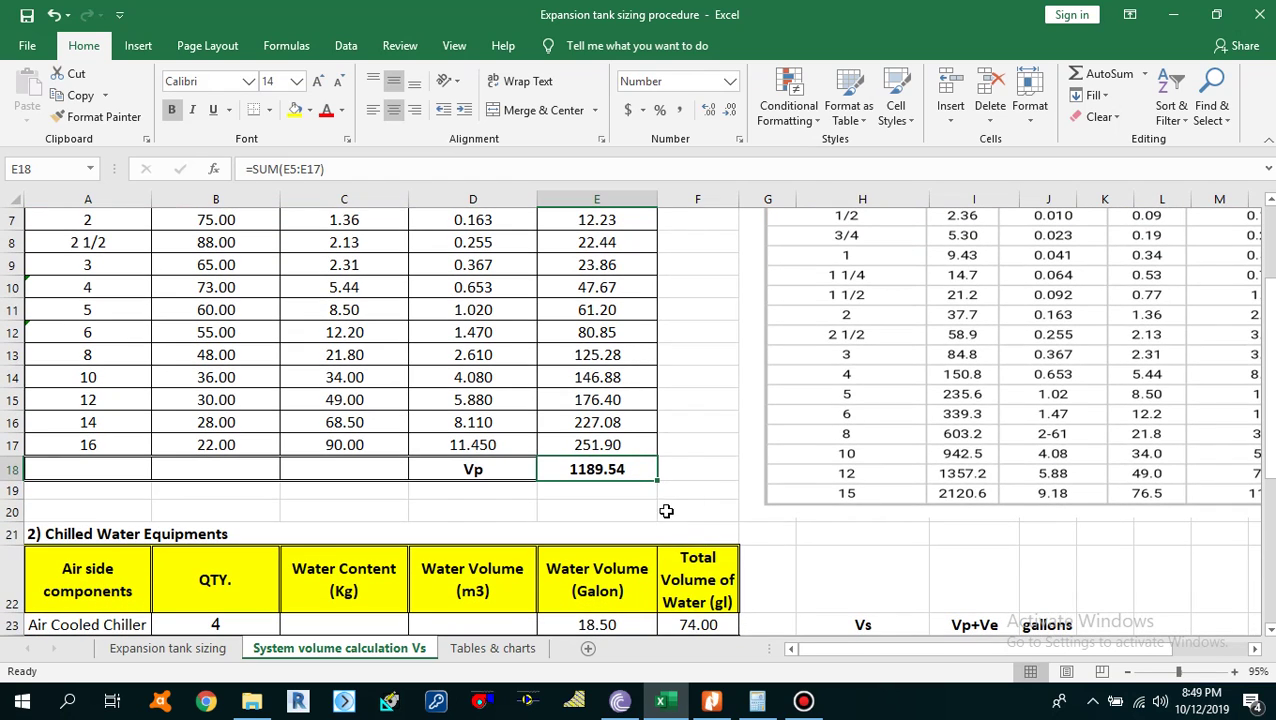
scroll(665, 512, up, 2)
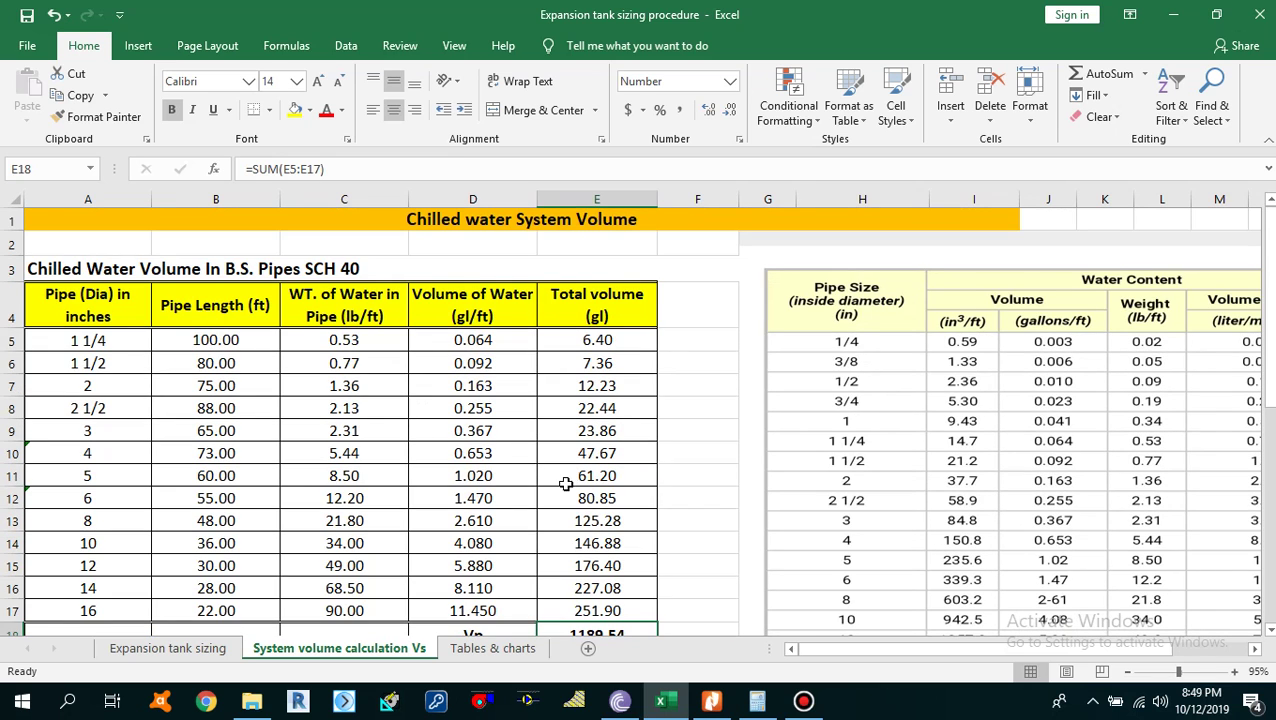
scroll(562, 486, down, 1)
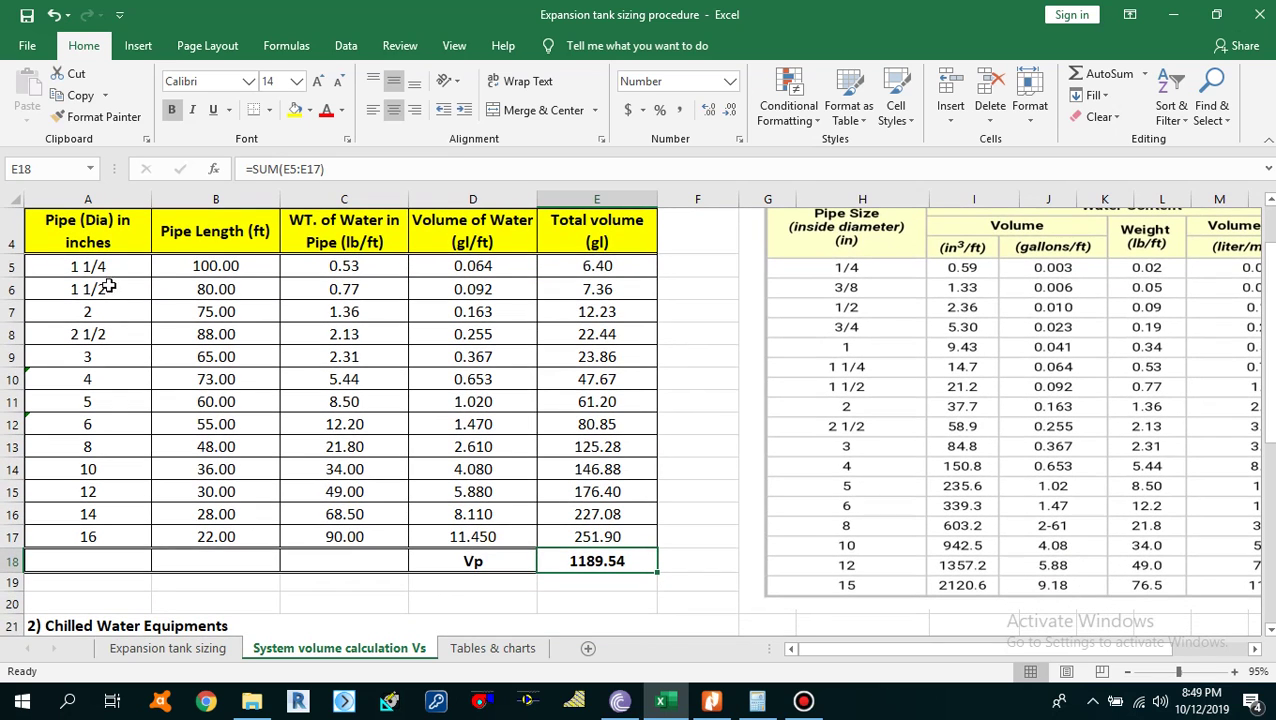
drag(100, 243, 625, 563)
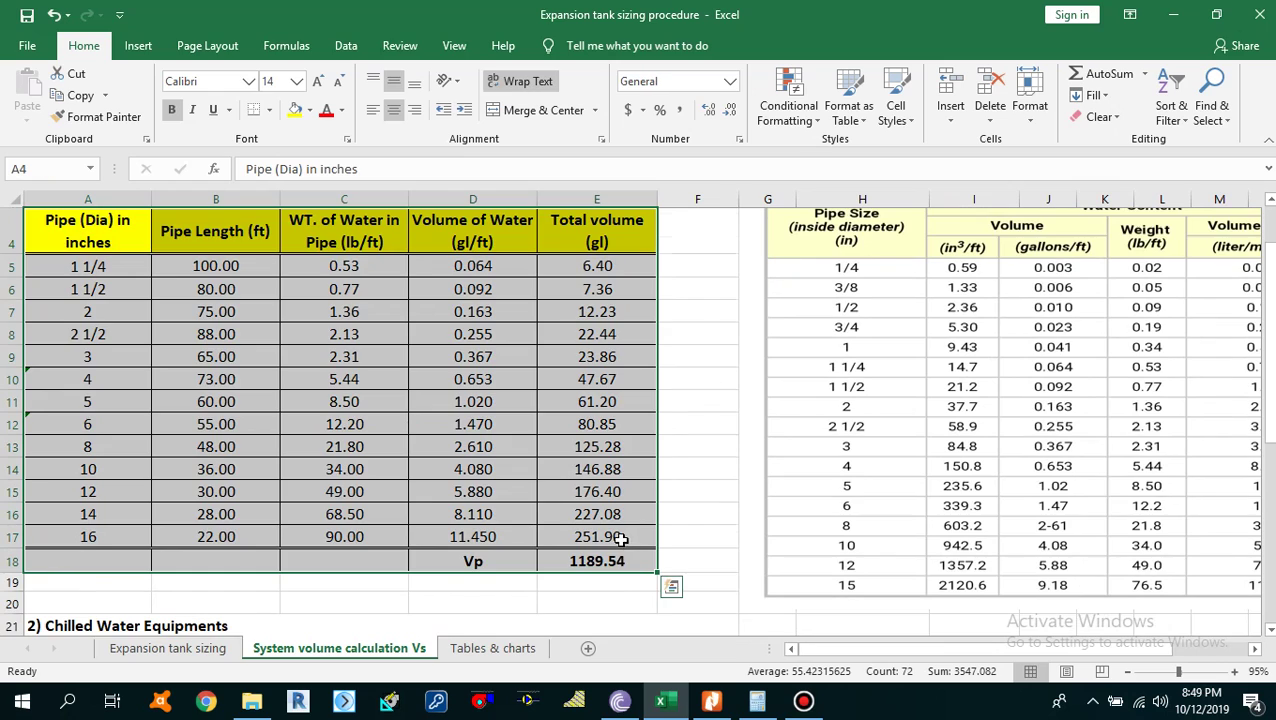
- Highlight the chilled water equipment table in A22:F34, then select the Air Cooled Chiller entry in A23
scroll(615, 540, down, 6)
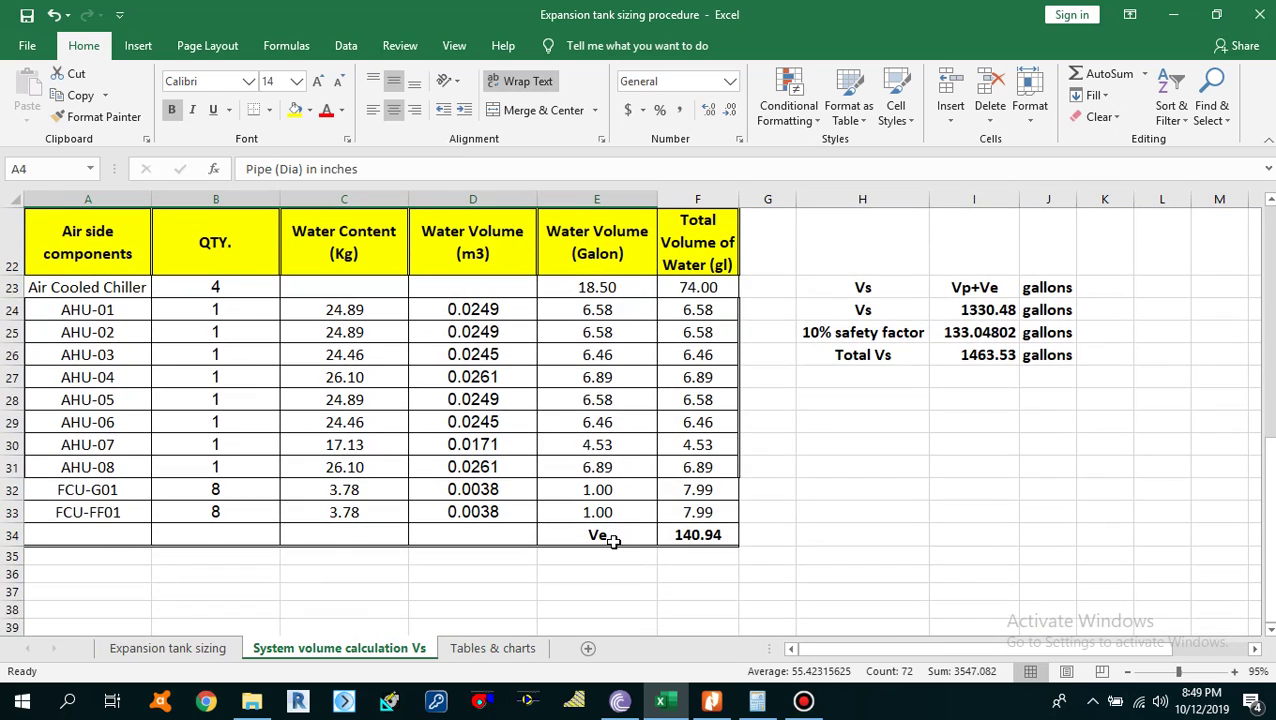
scroll(613, 540, up, 1)
mouse_move(84, 320)
mouse_down()
mouse_move(456, 541)
mouse_move(698, 593)
mouse_up()
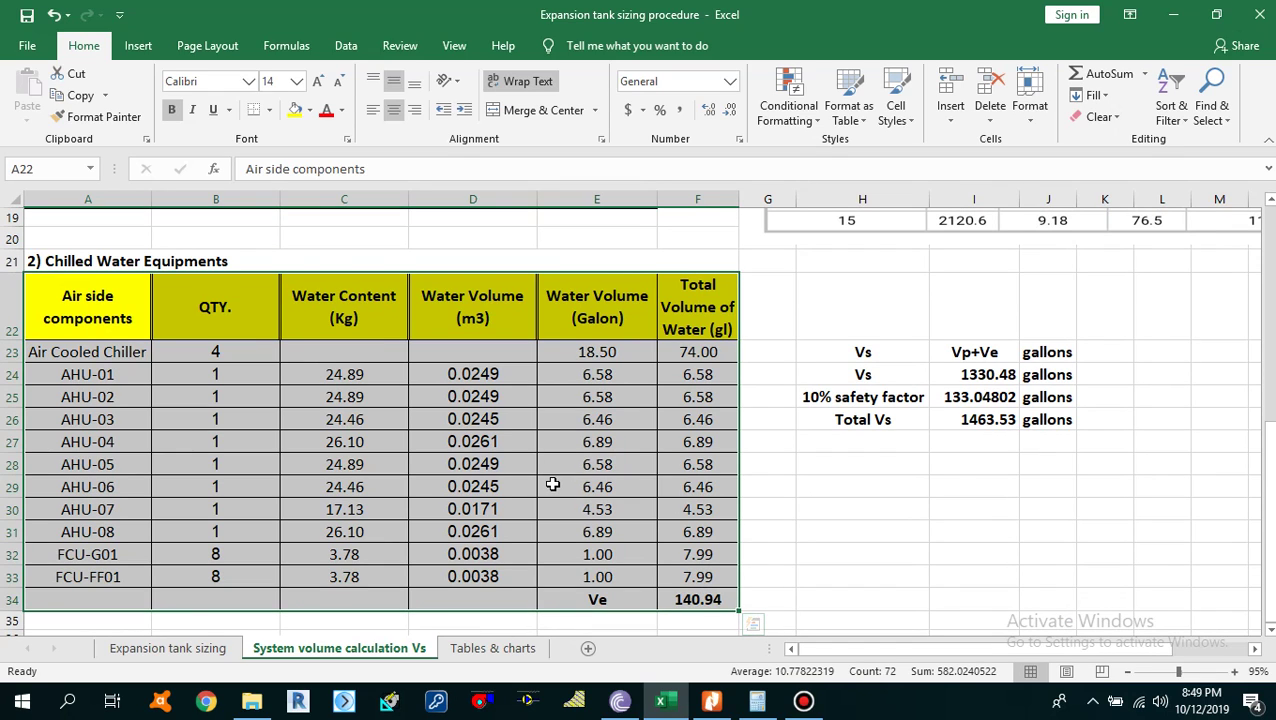
click(171, 392)
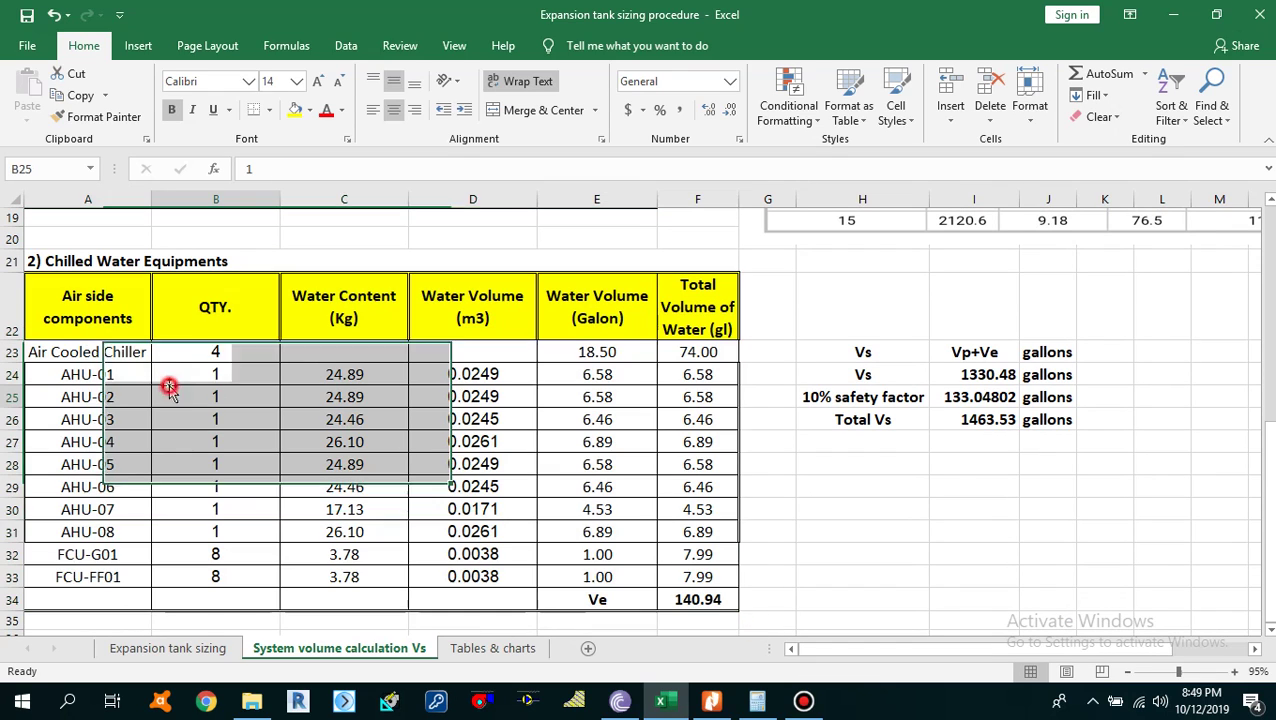
click(70, 354)
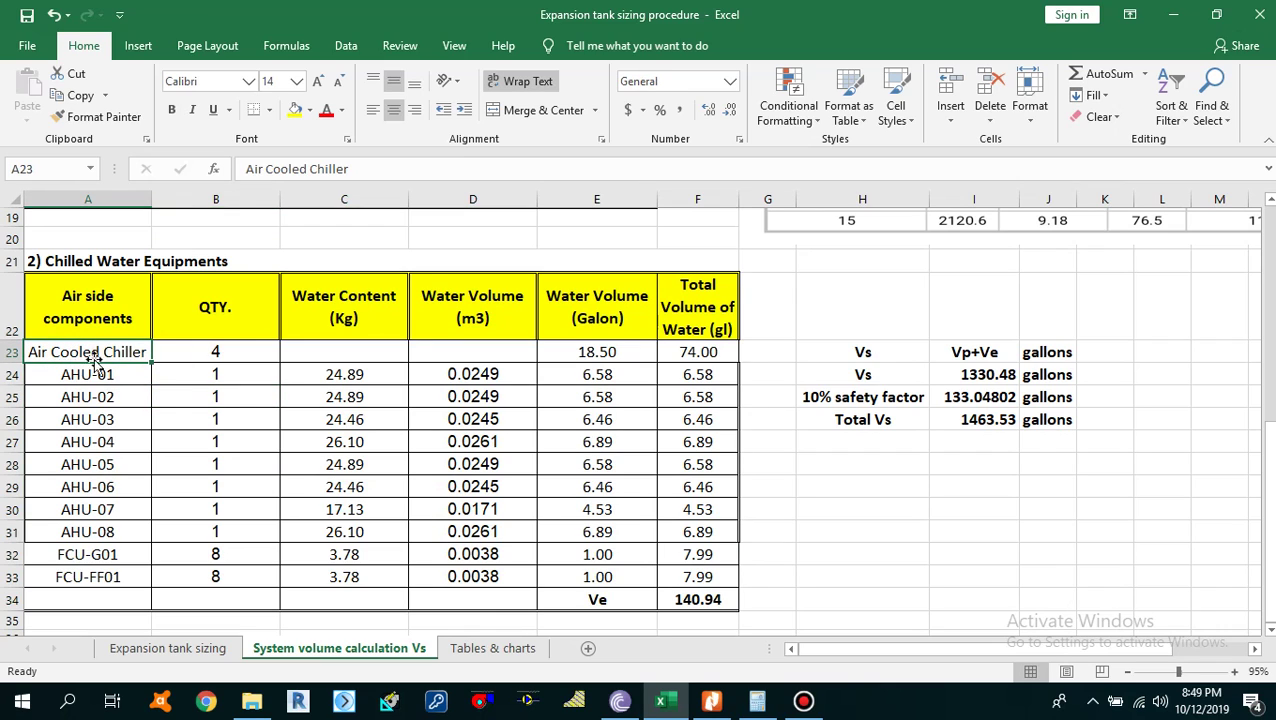
- Highlight the air side components in A23:A33, then go through the chiller, AHU and FCU entries
drag(98, 355, 102, 576)
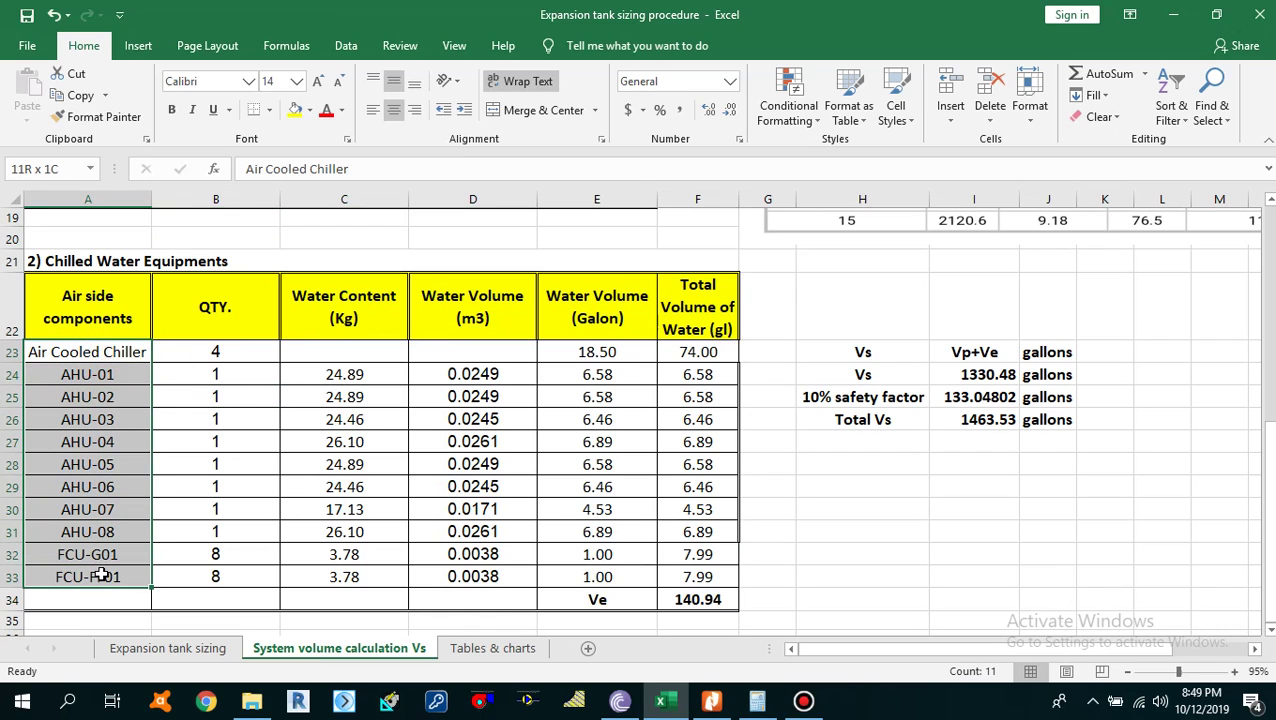
click(134, 345)
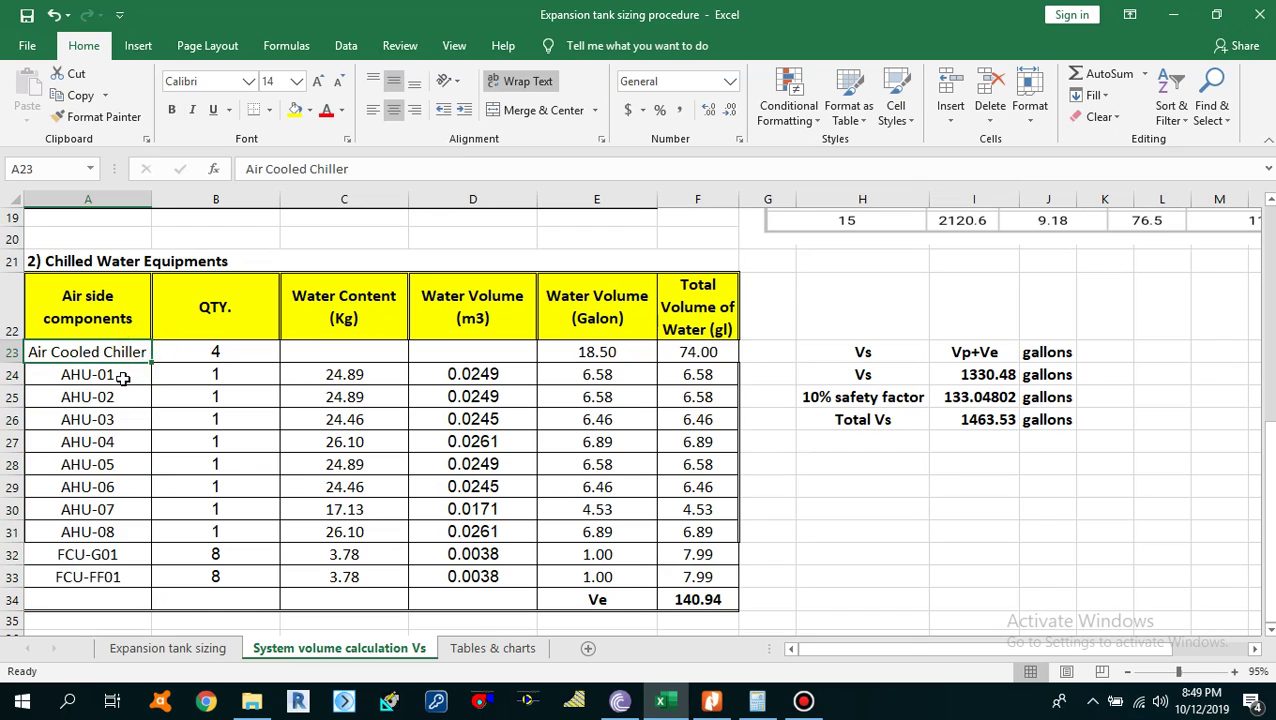
click(125, 377)
click(114, 441)
click(114, 464)
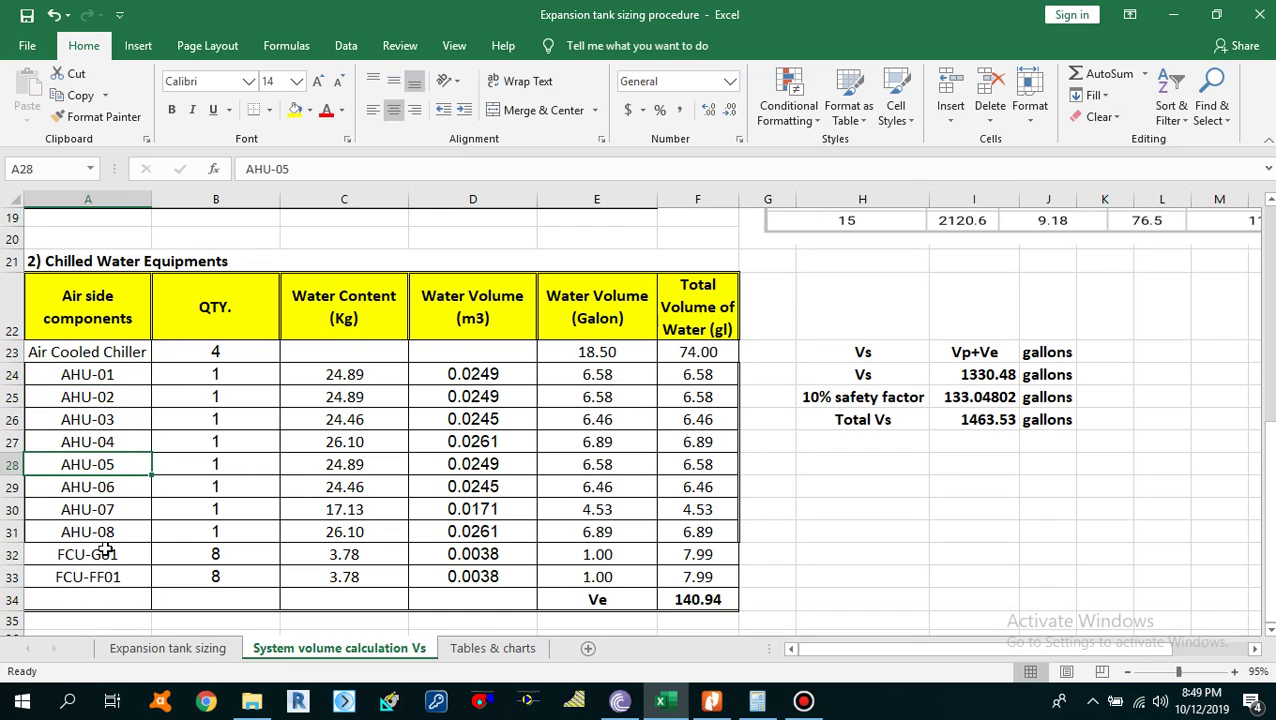
click(104, 556)
click(104, 576)
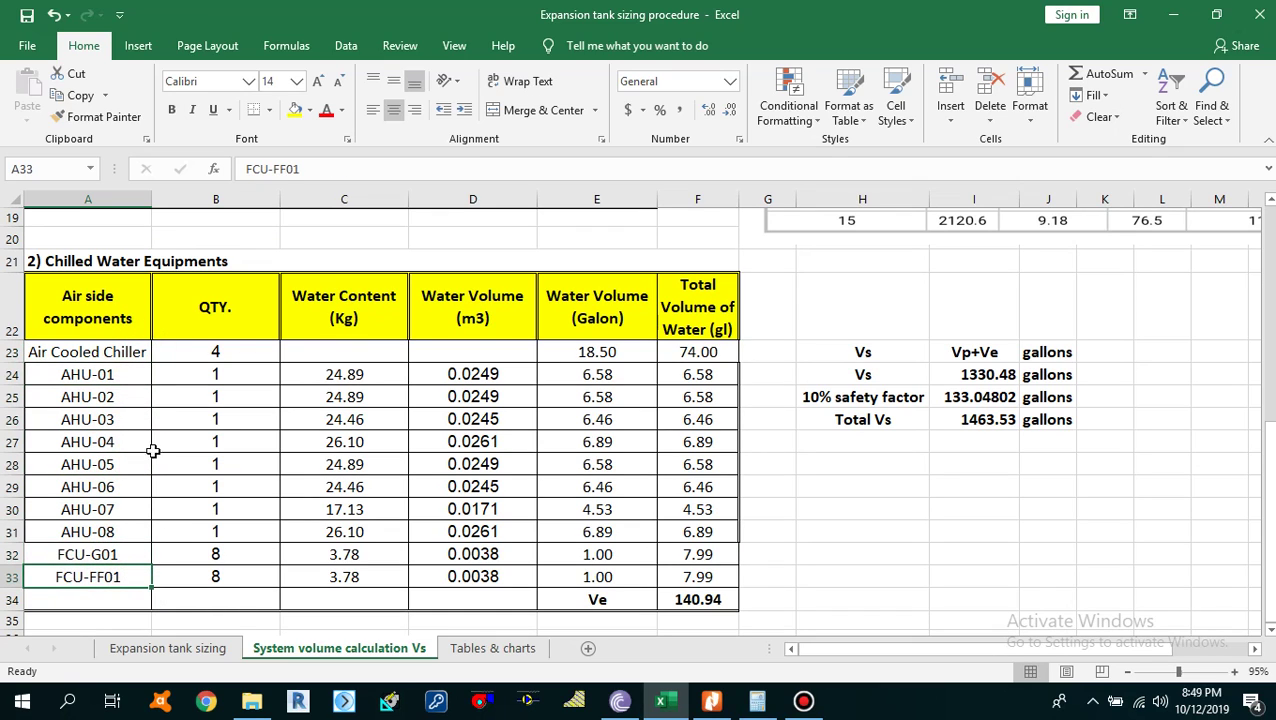
- Review the Air Cooled Chiller in row 23, from its quantity and water volume in gallons to the total volume formula in F23
click(124, 352)
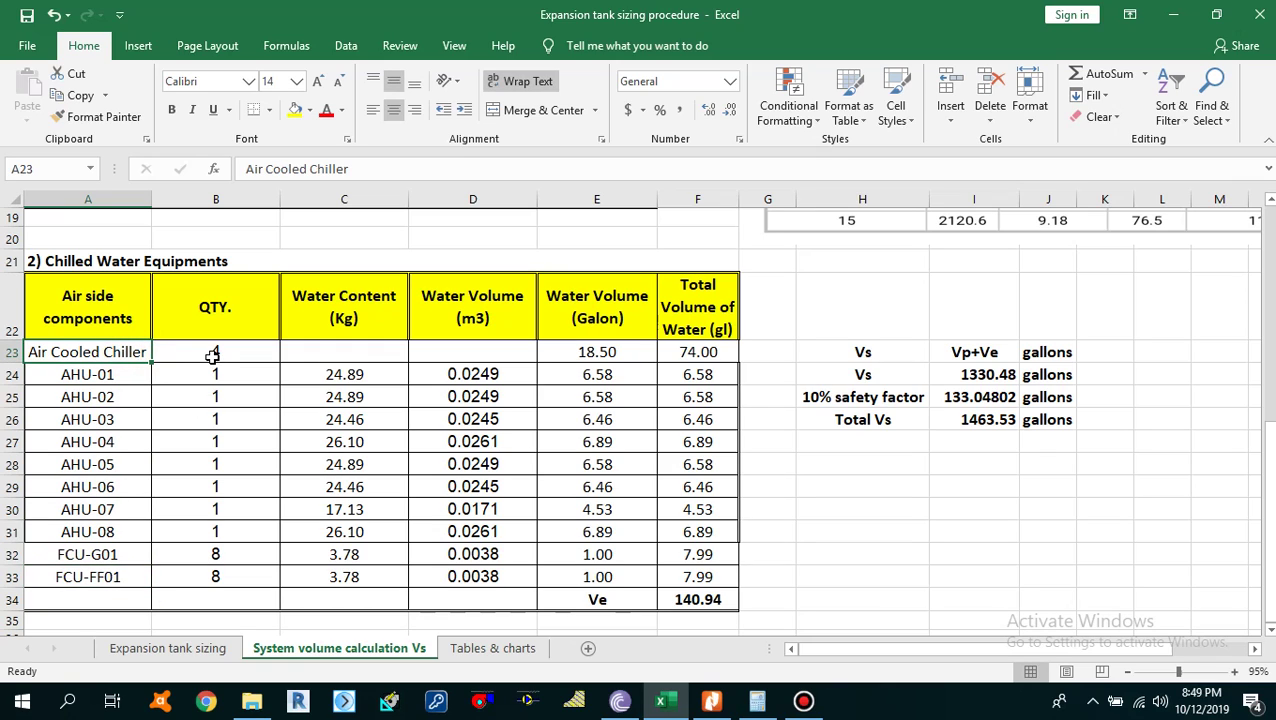
click(209, 355)
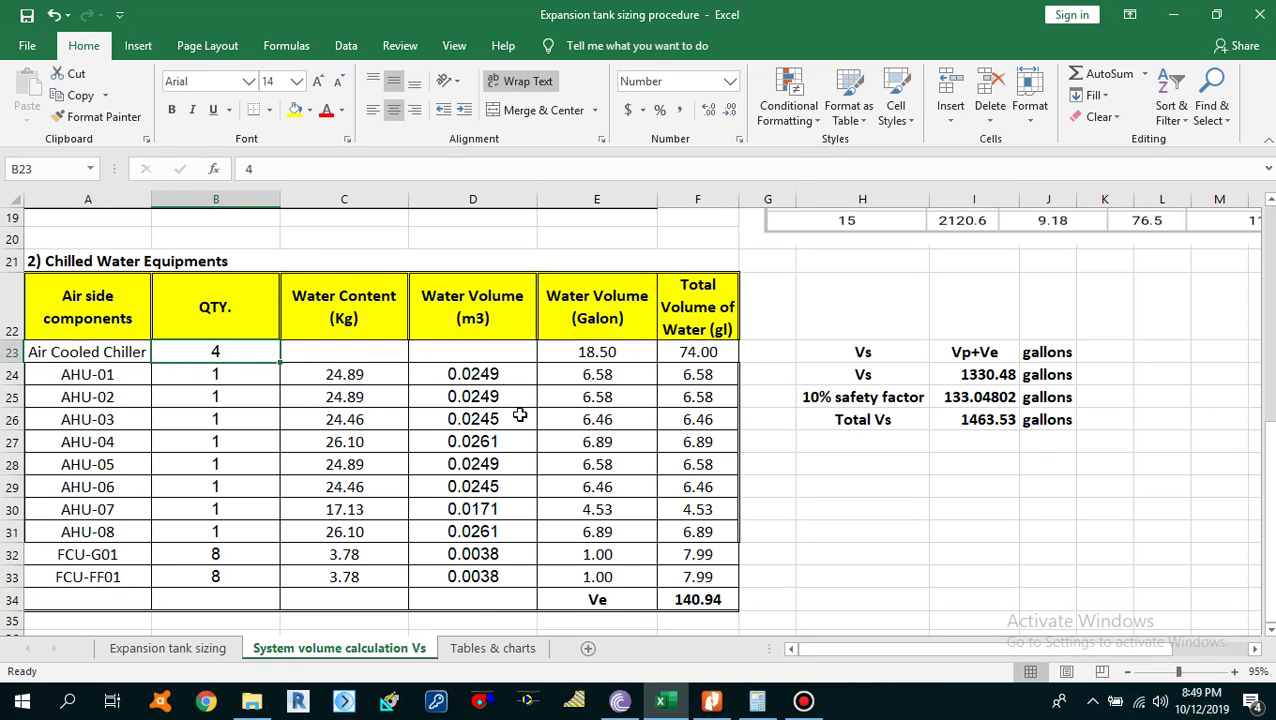
click(598, 355)
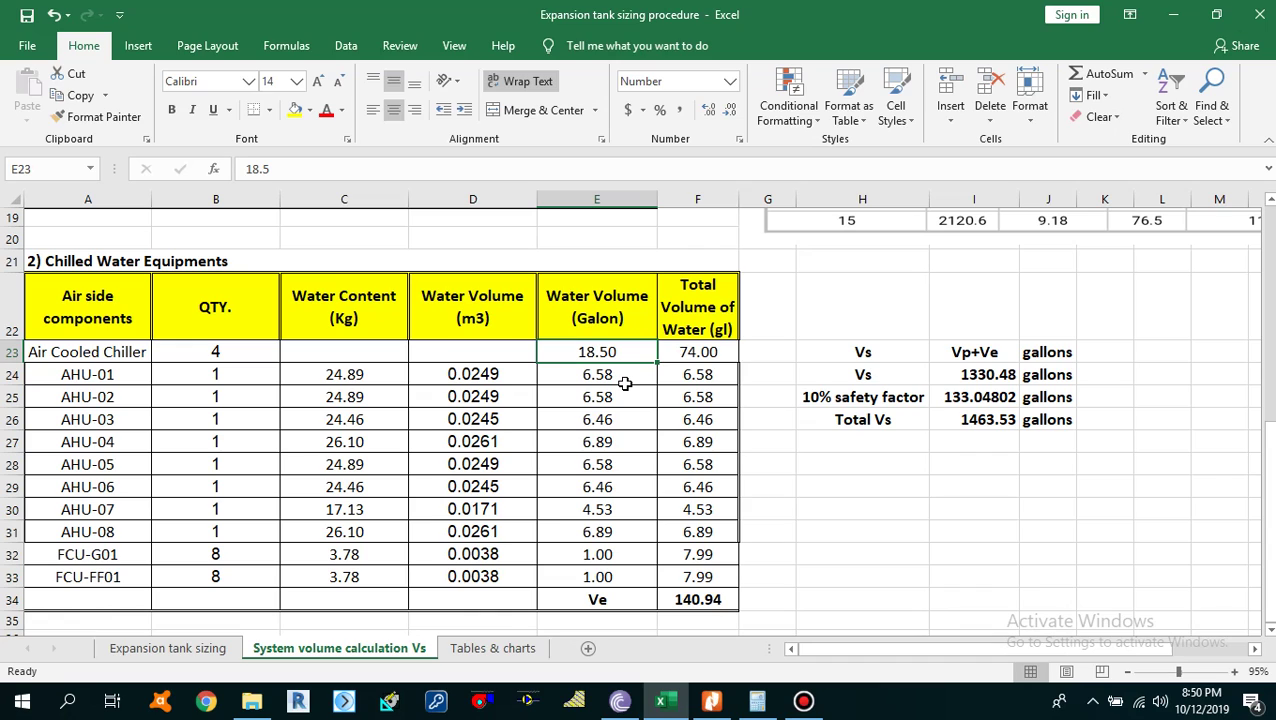
click(690, 356)
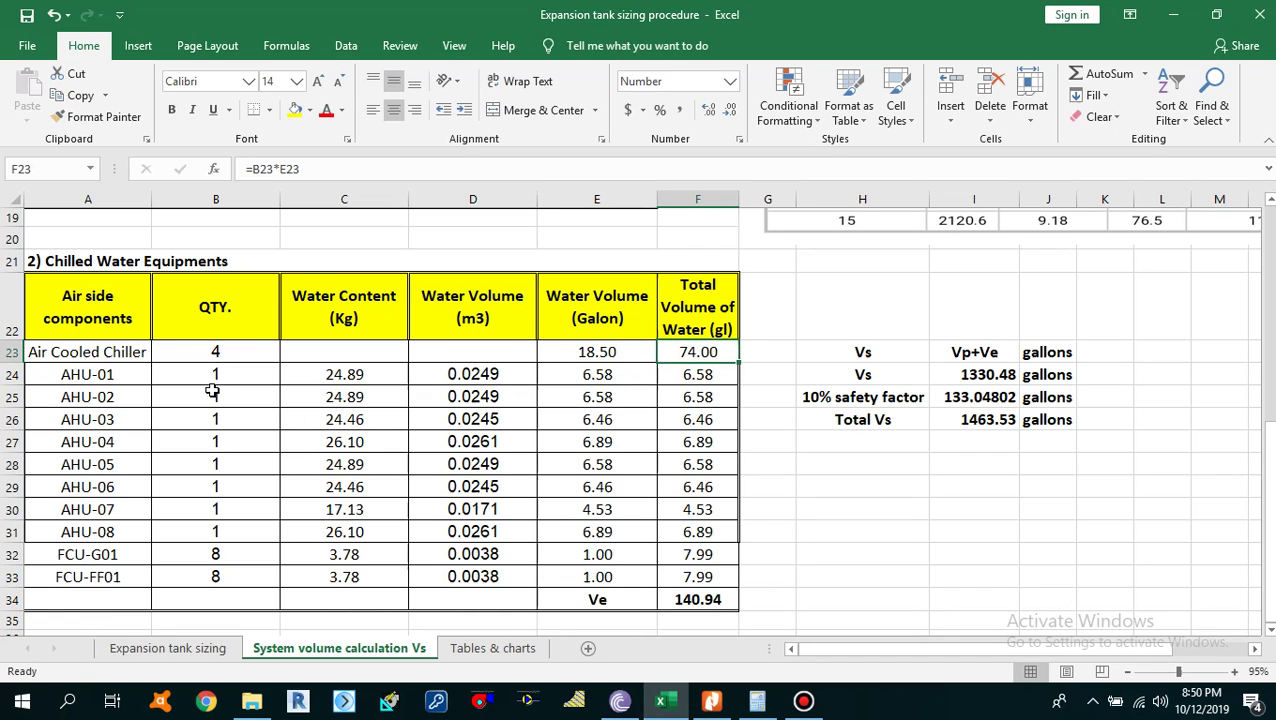
- Highlight the AHU-01 row in A24:F24, then inspect its water content and volume formulas from C24 to F24
click(110, 374)
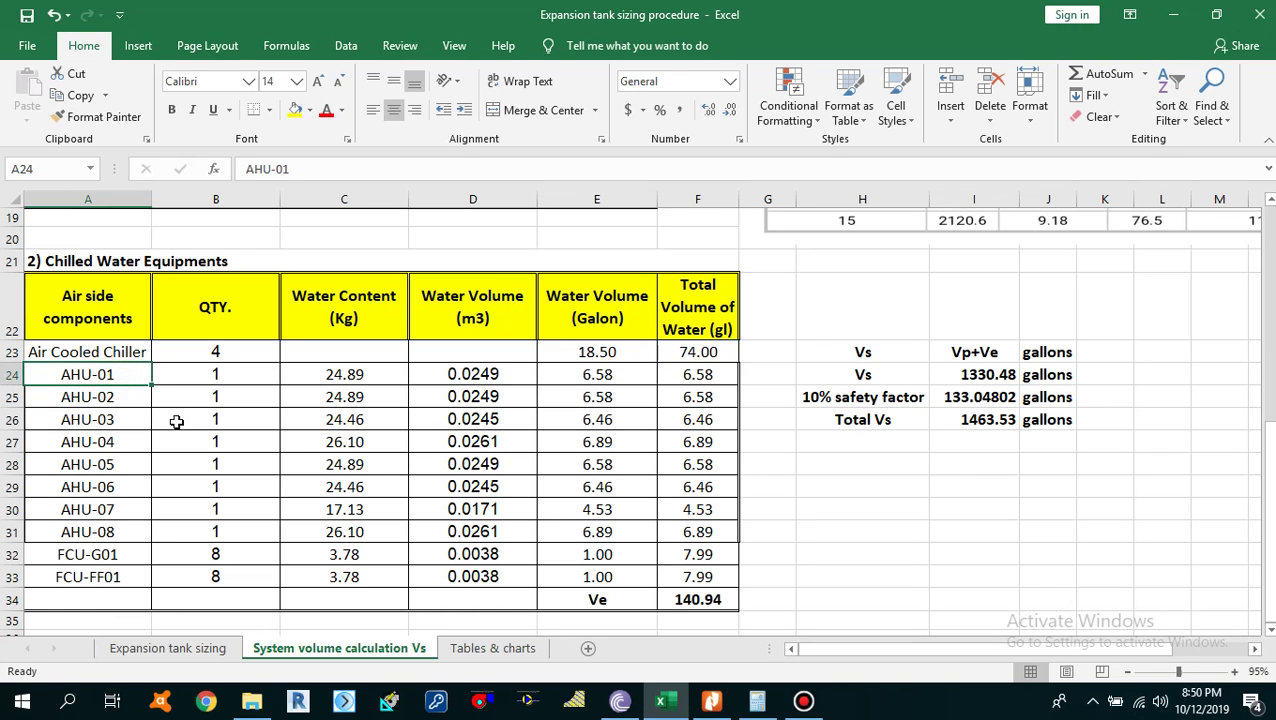
key(F12)
click(885, 145)
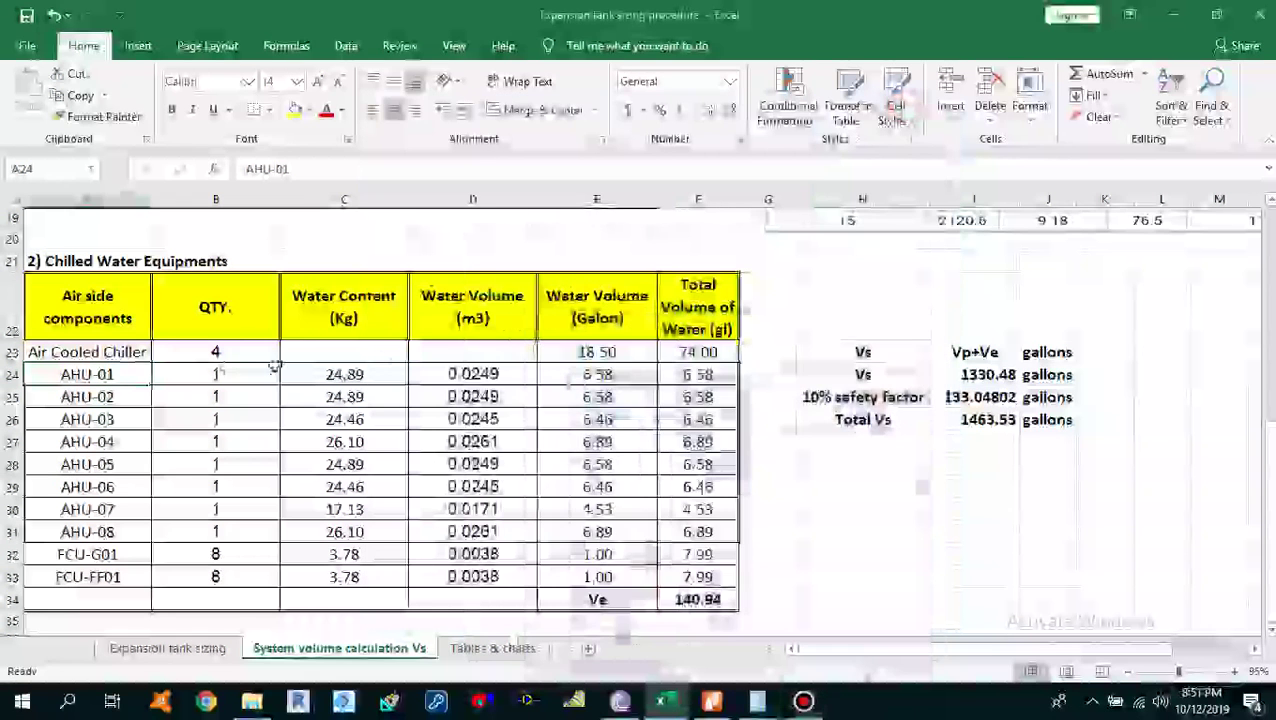
click(112, 397)
drag(110, 374, 685, 374)
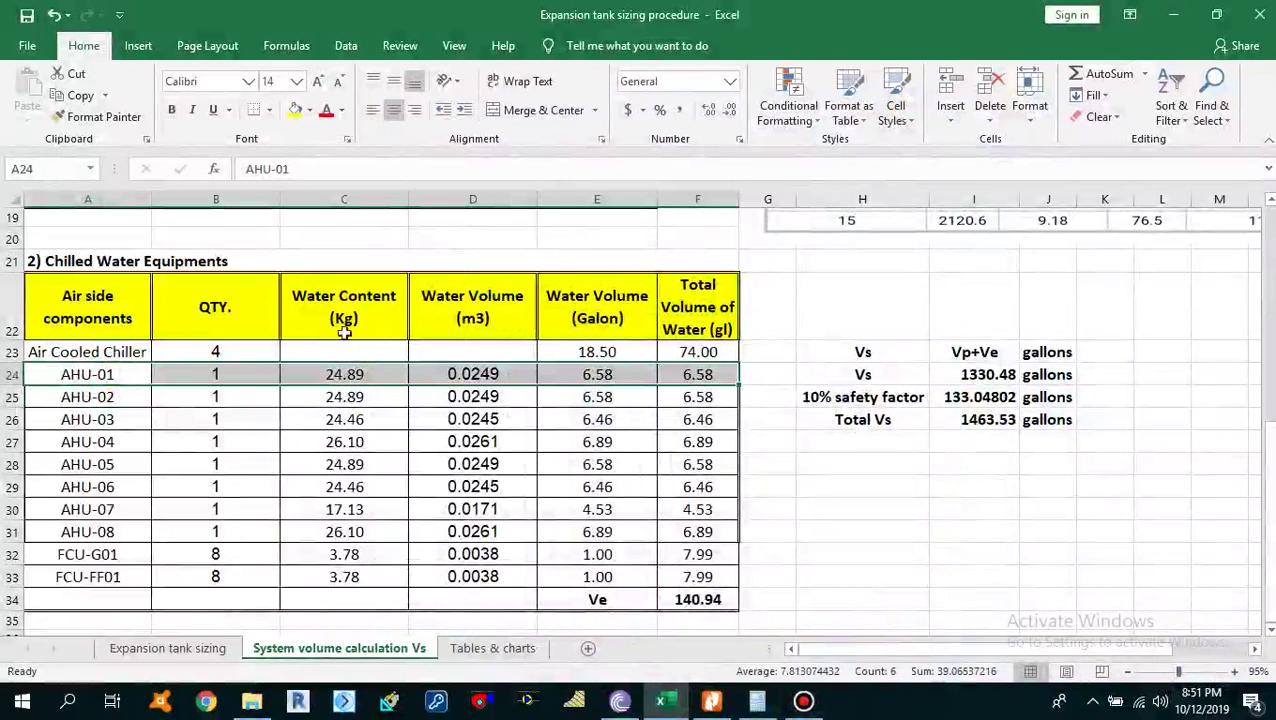
click(364, 376)
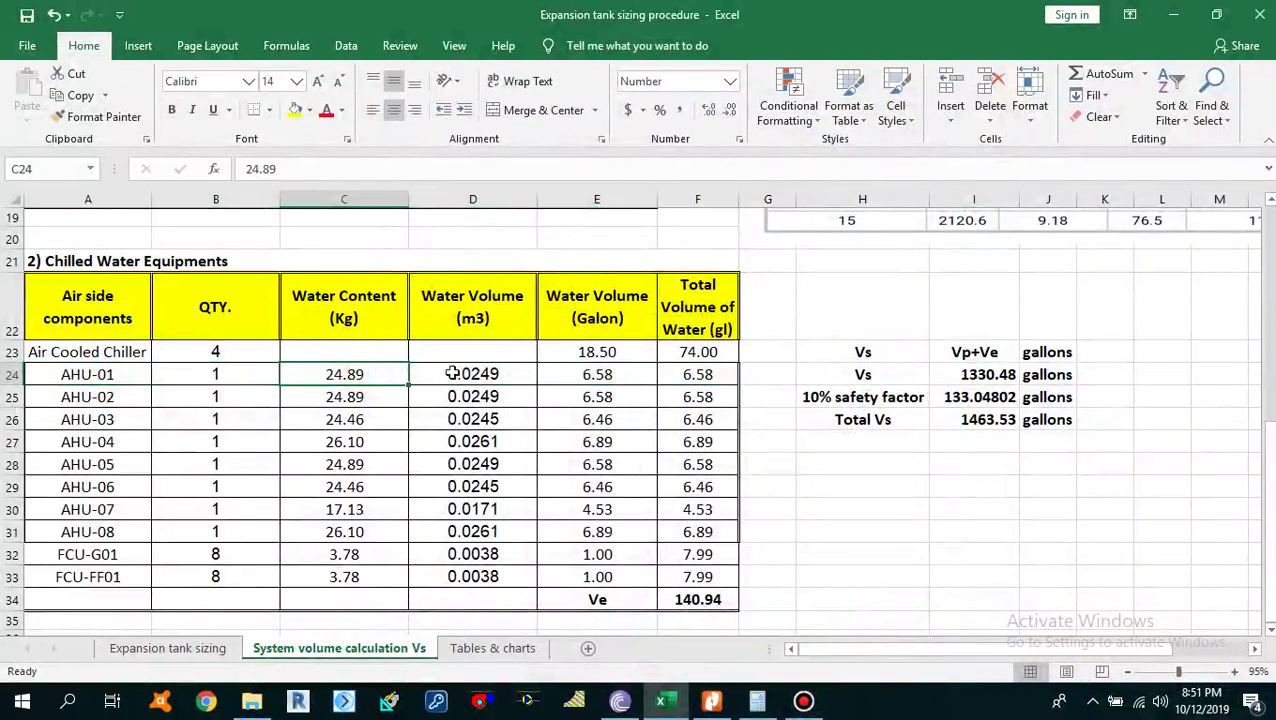
click(453, 374)
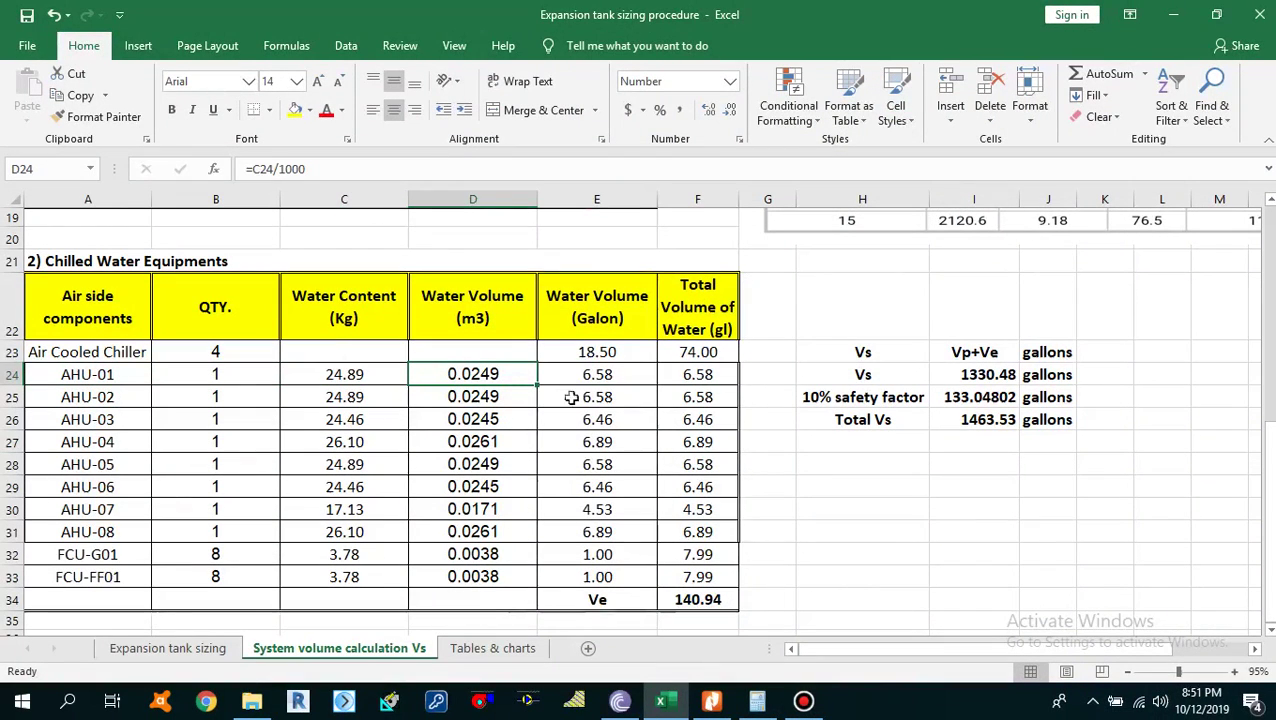
click(615, 373)
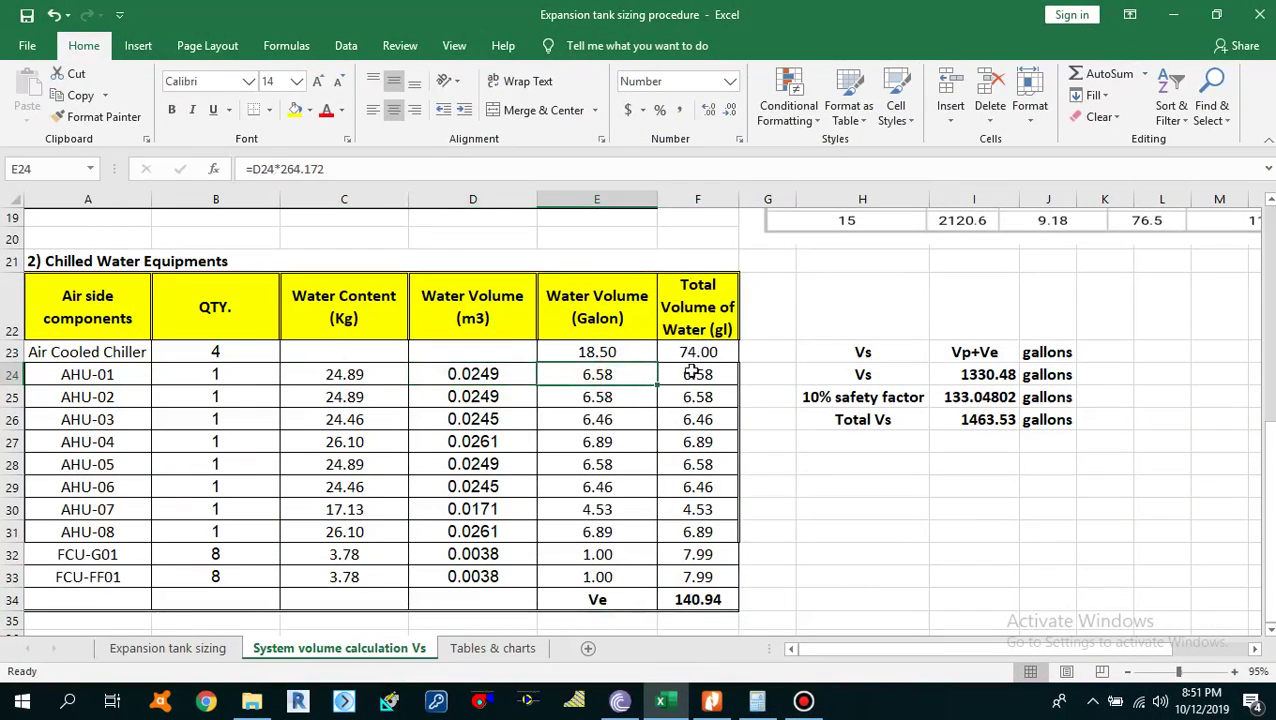
click(692, 378)
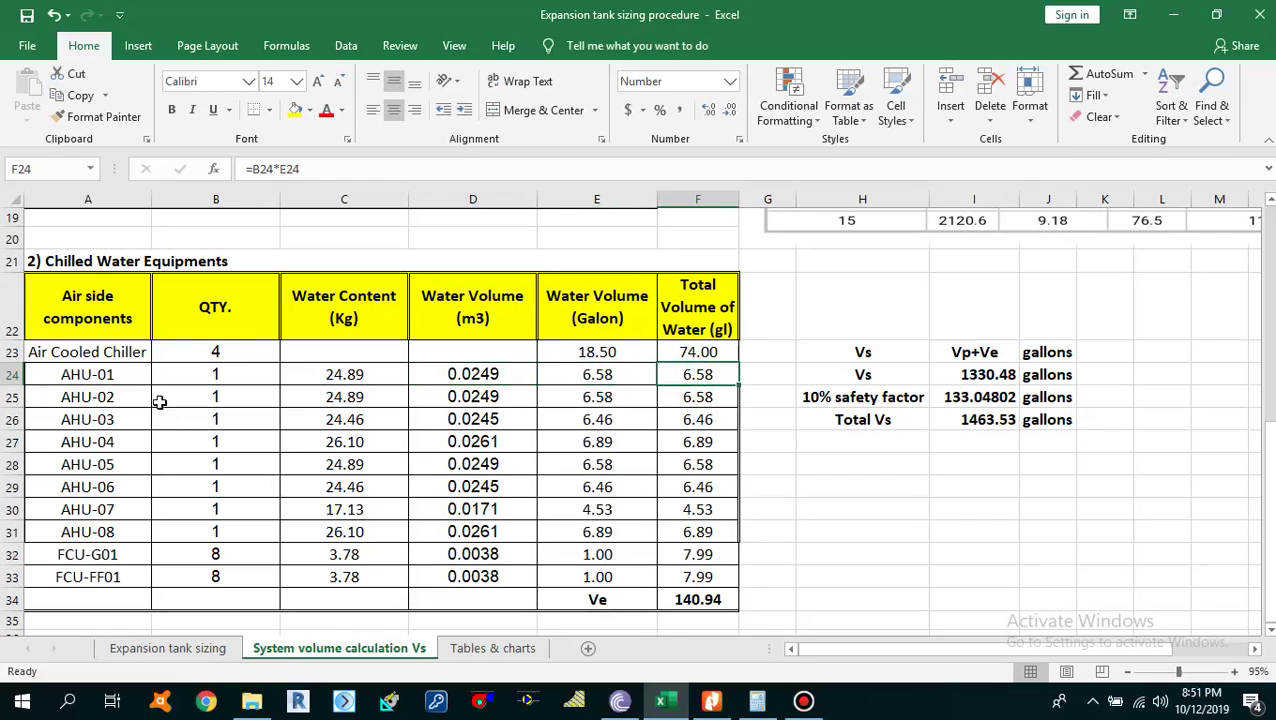
- Examine how AHU-01's water content in C24 is converted to cubic metres in D24 and to gallons in E24
click(110, 376)
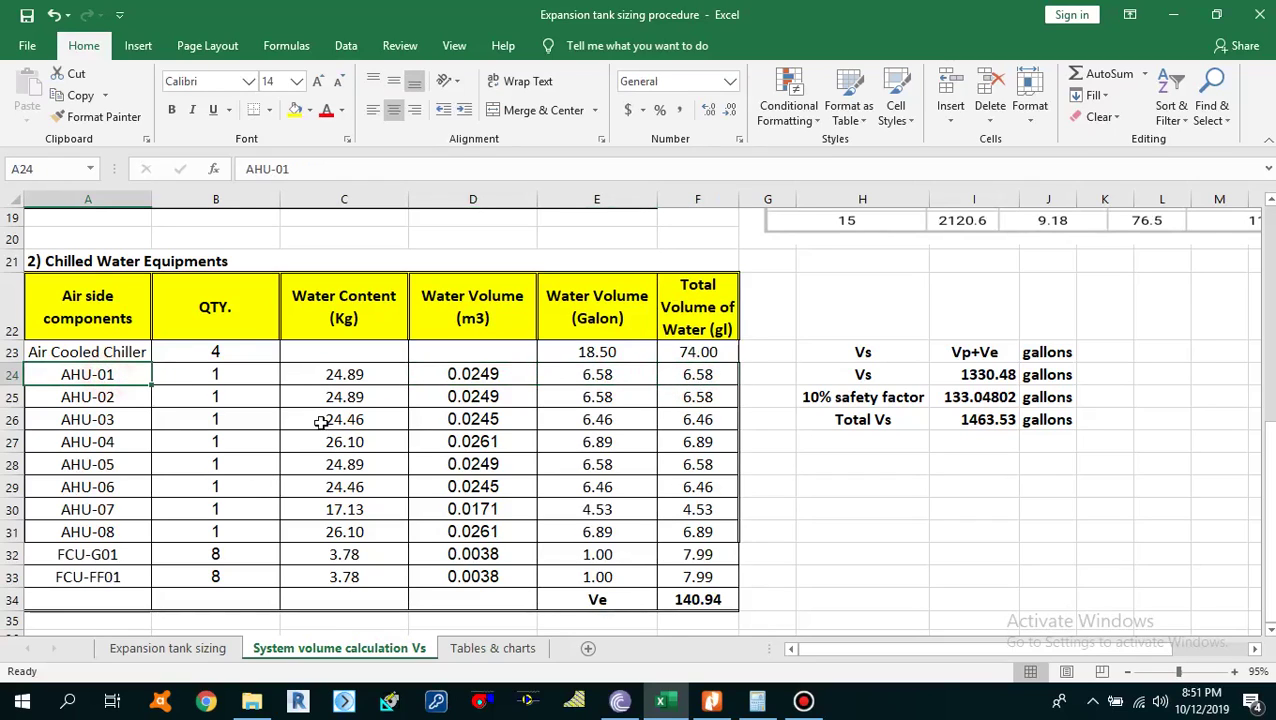
click(372, 374)
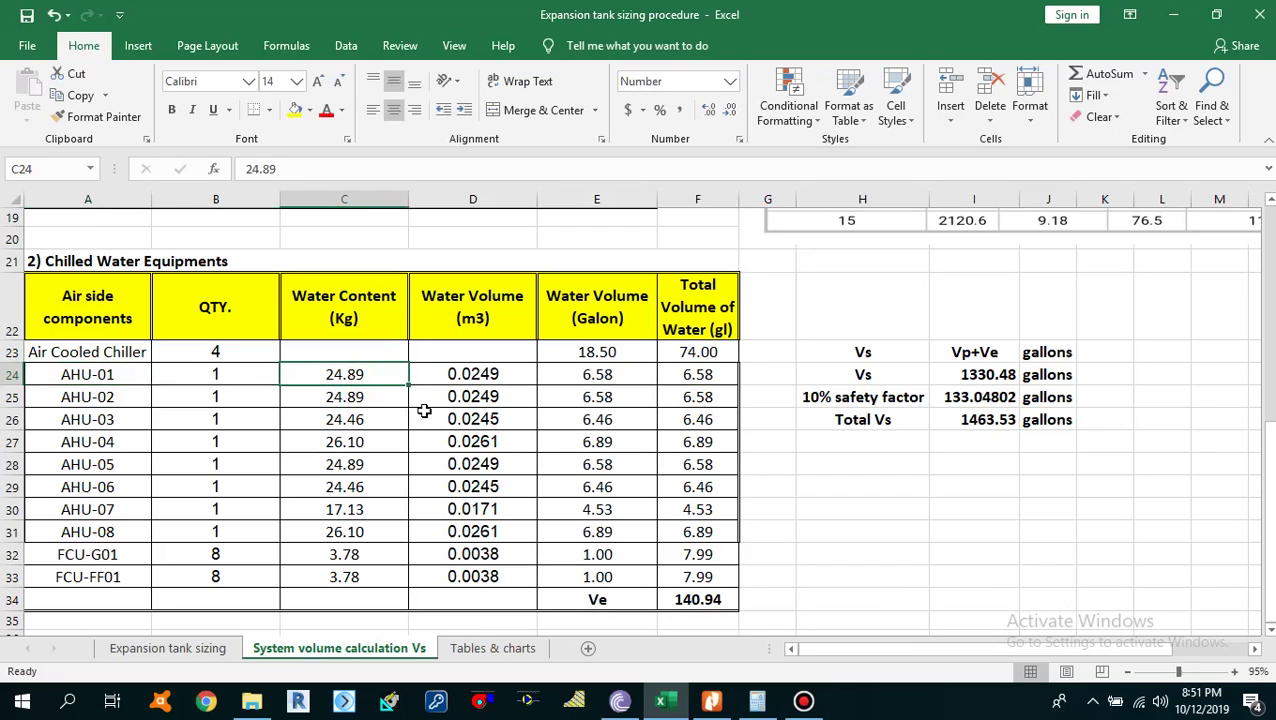
click(484, 374)
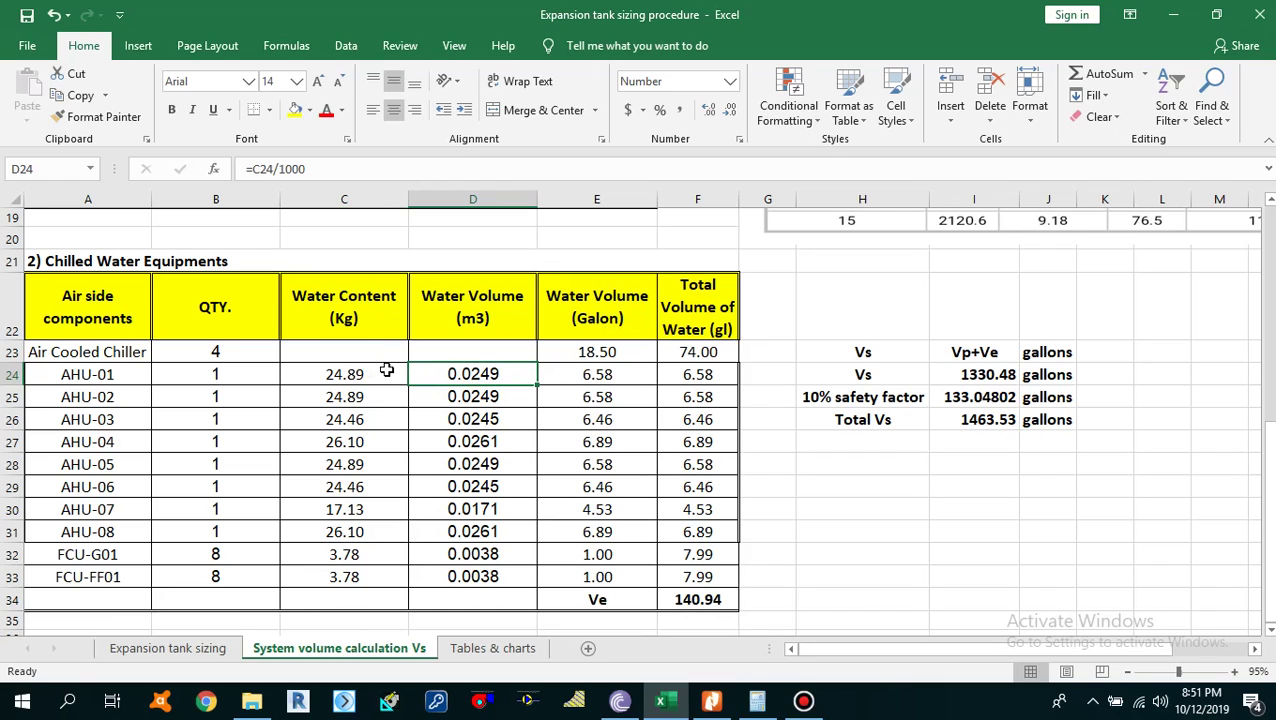
click(597, 374)
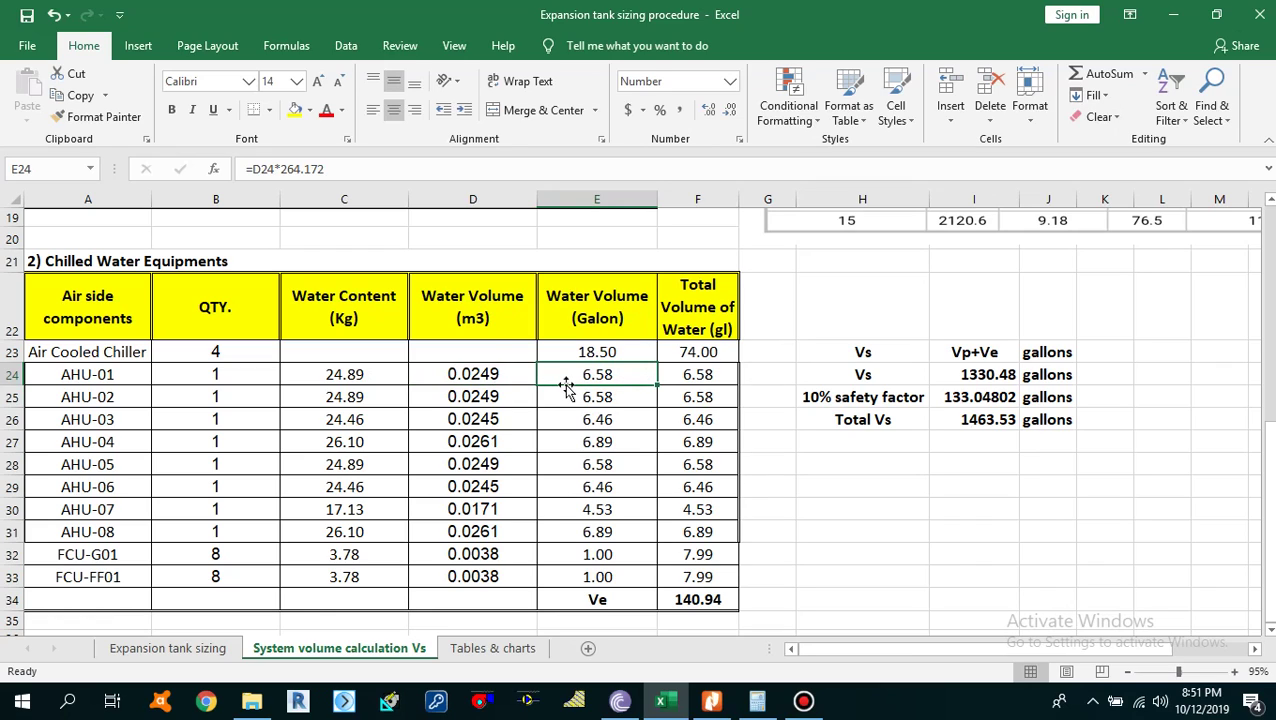
click(495, 377)
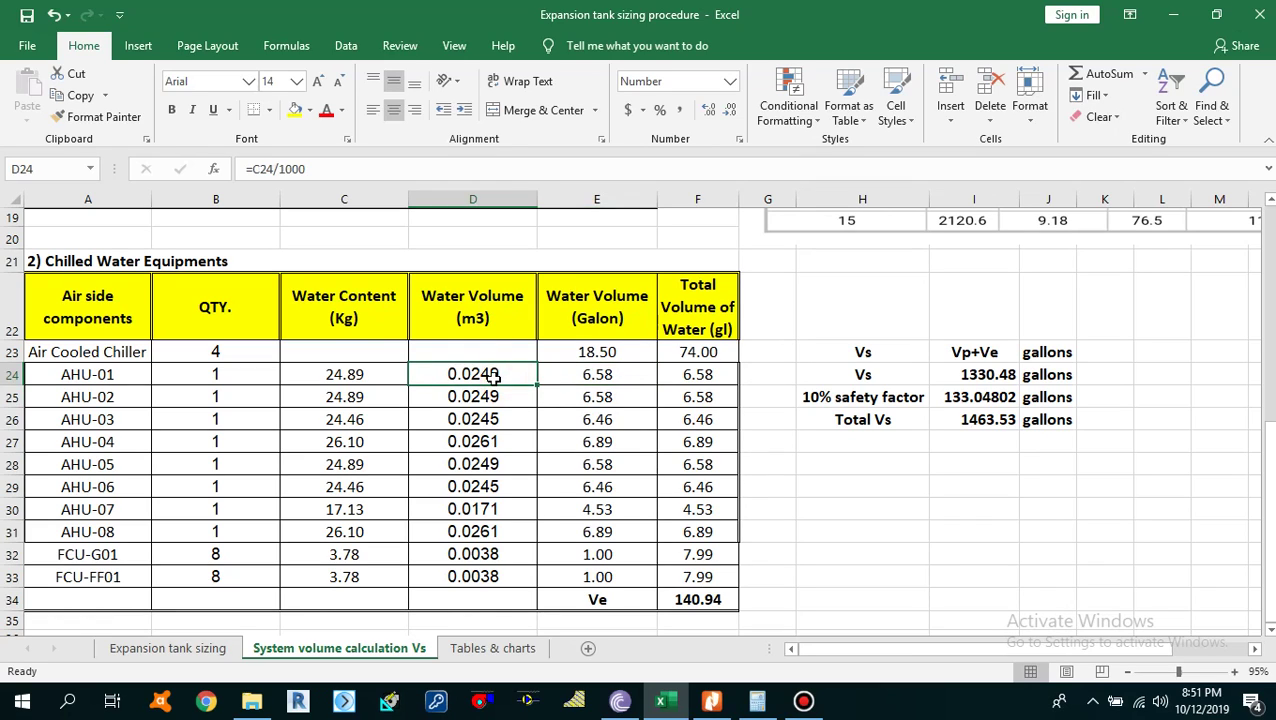
click(562, 381)
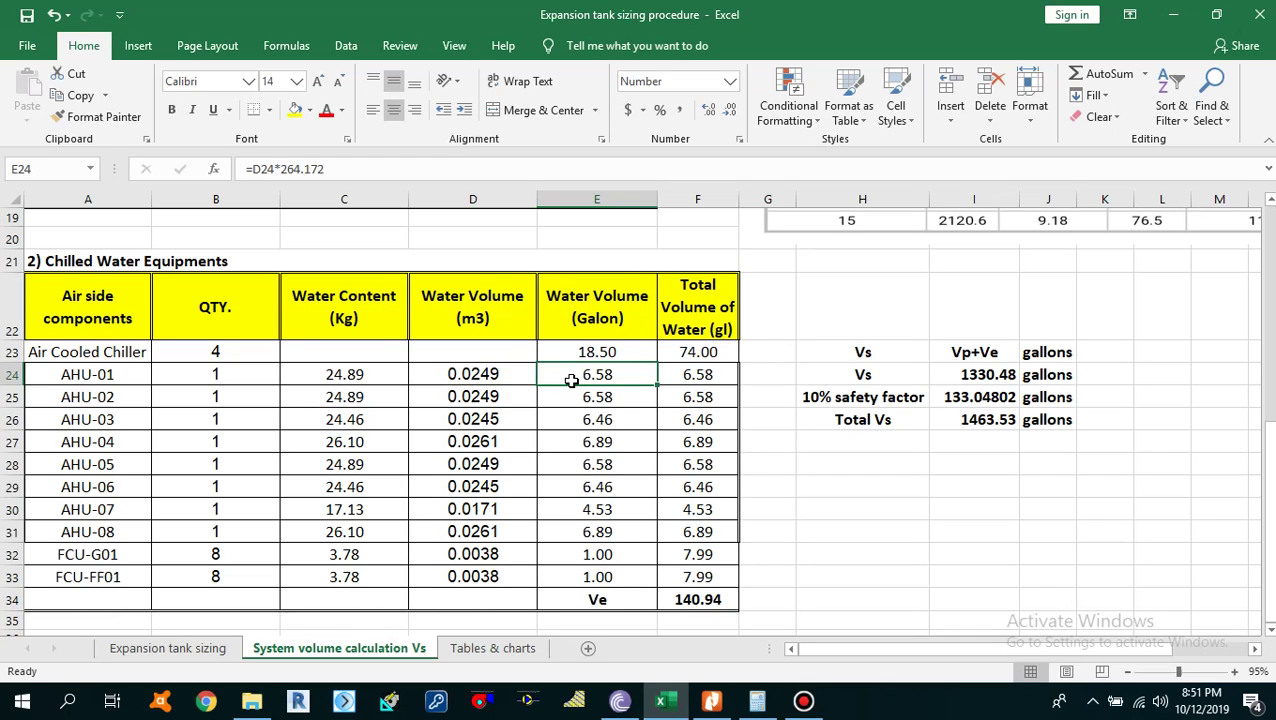
- Review AHU-01's gallon volume in E24 and quantity in B24, then inspect the formula multiplying them in F24
click(121, 374)
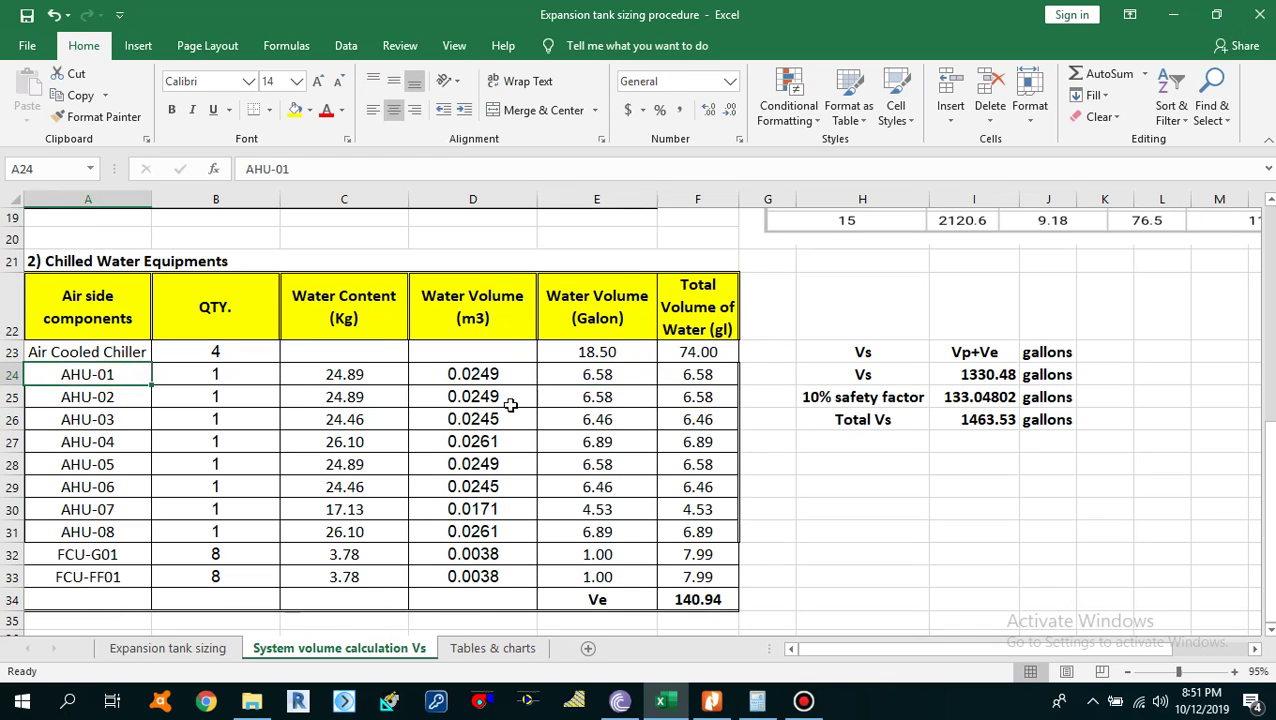
click(608, 380)
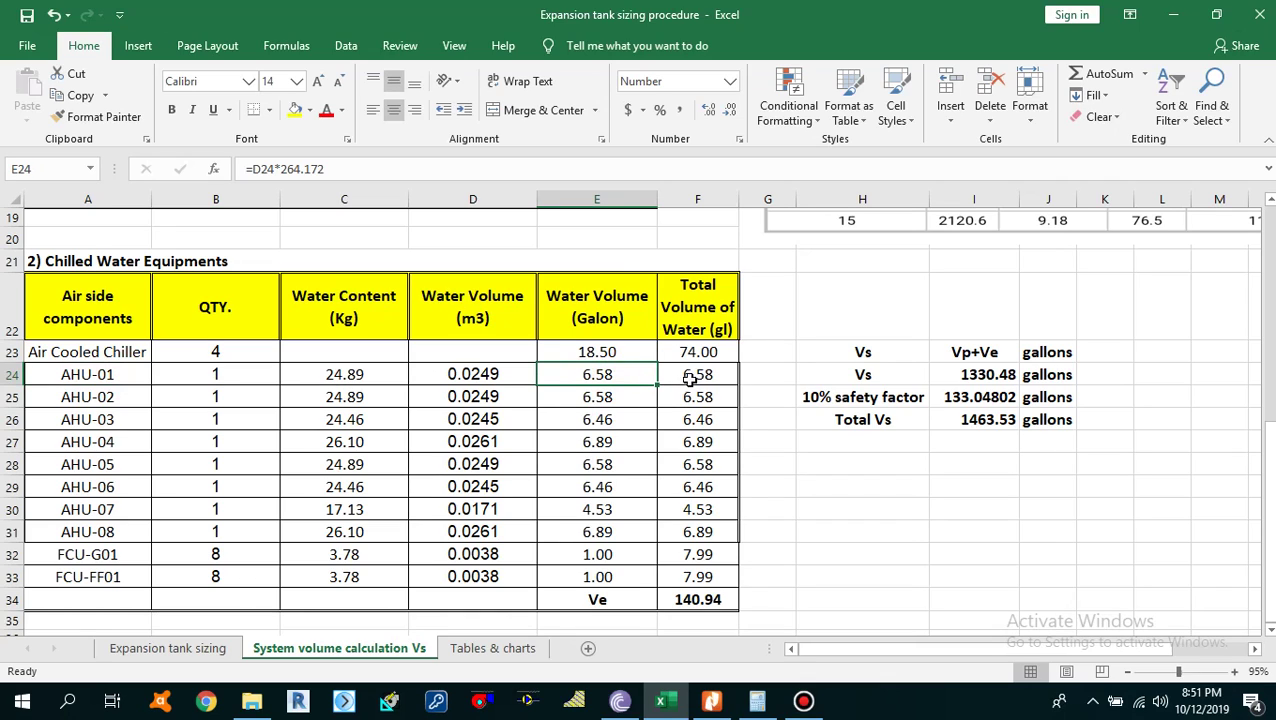
click(216, 380)
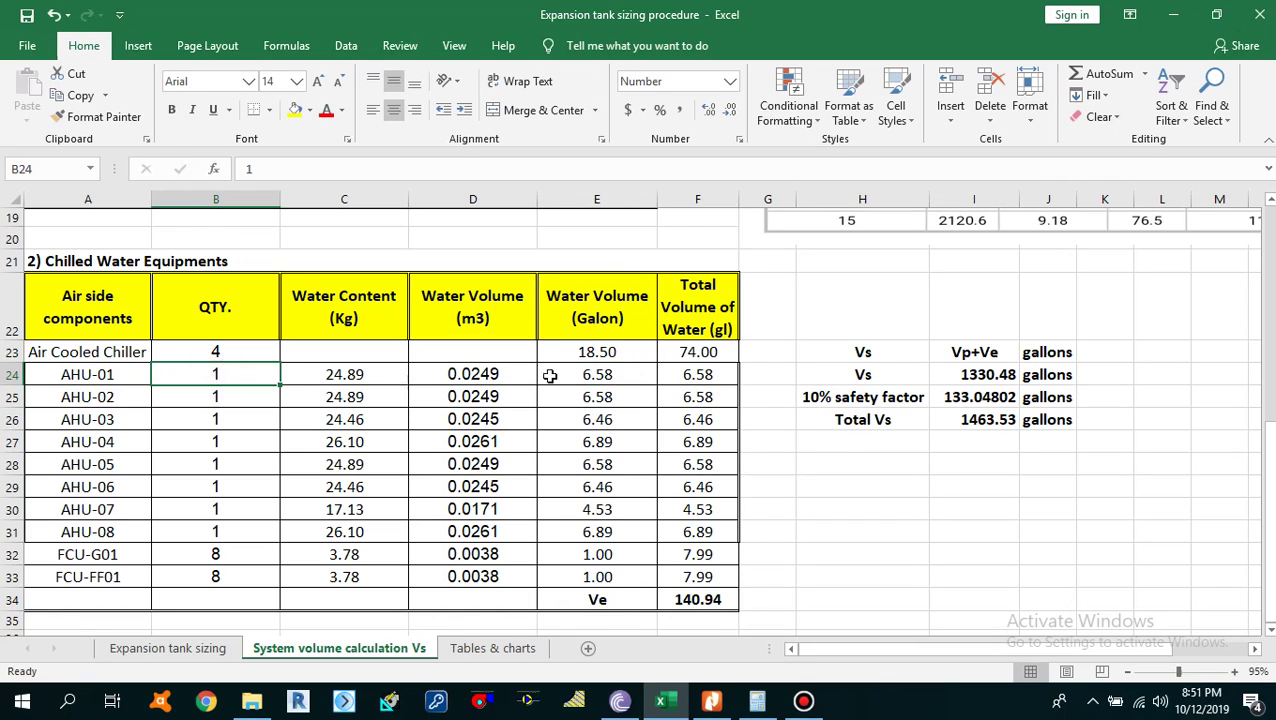
click(707, 377)
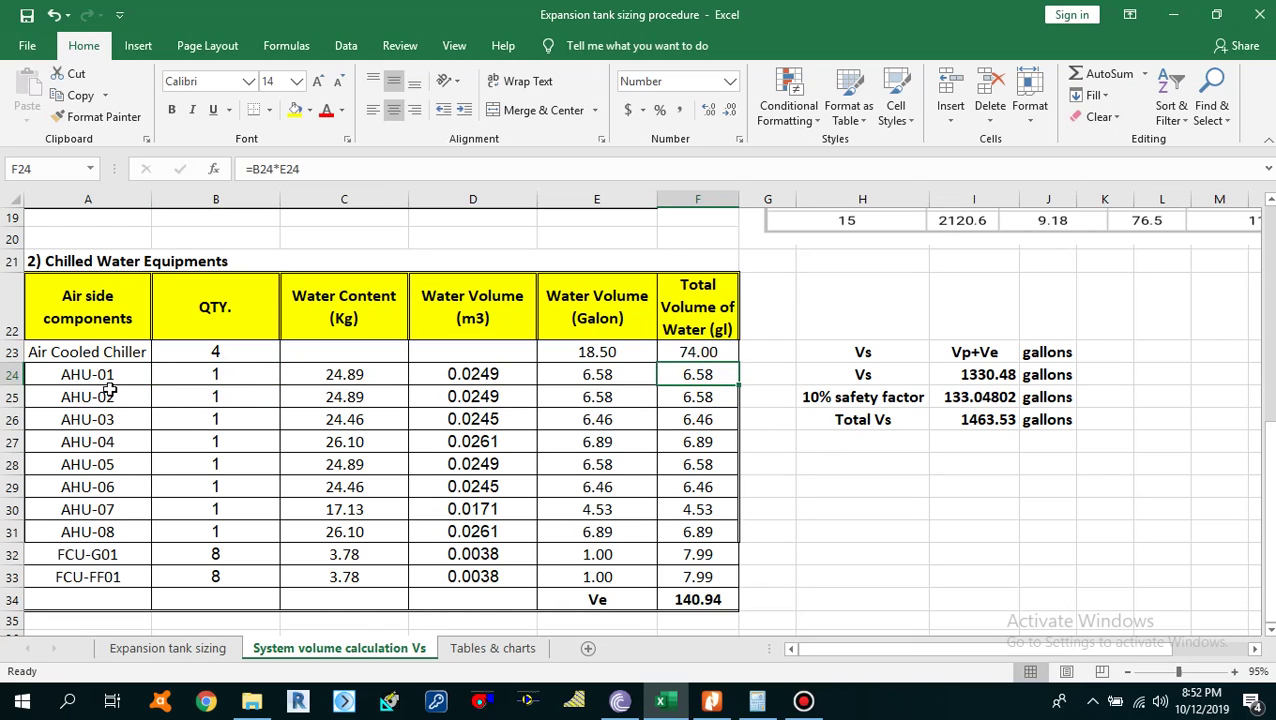
- Highlight the AHU and FCU names in column A, then their total water volumes in F24:F33
drag(110, 374, 135, 577)
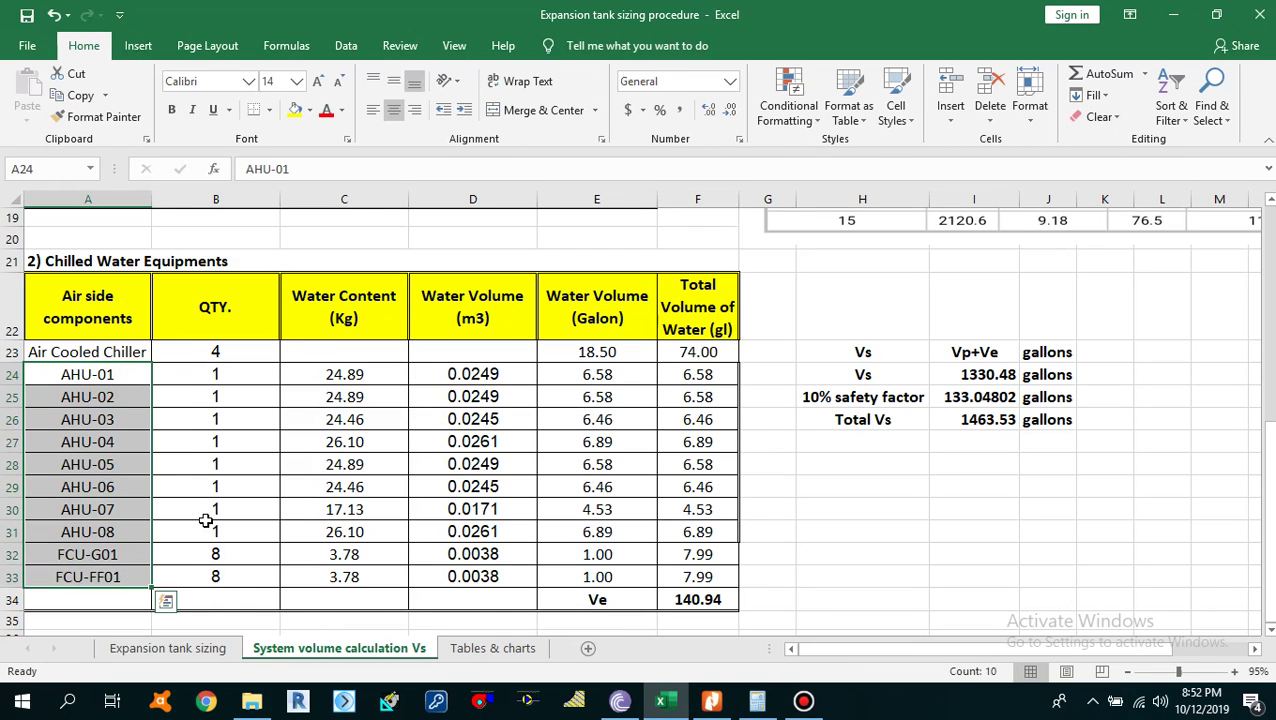
click(122, 552)
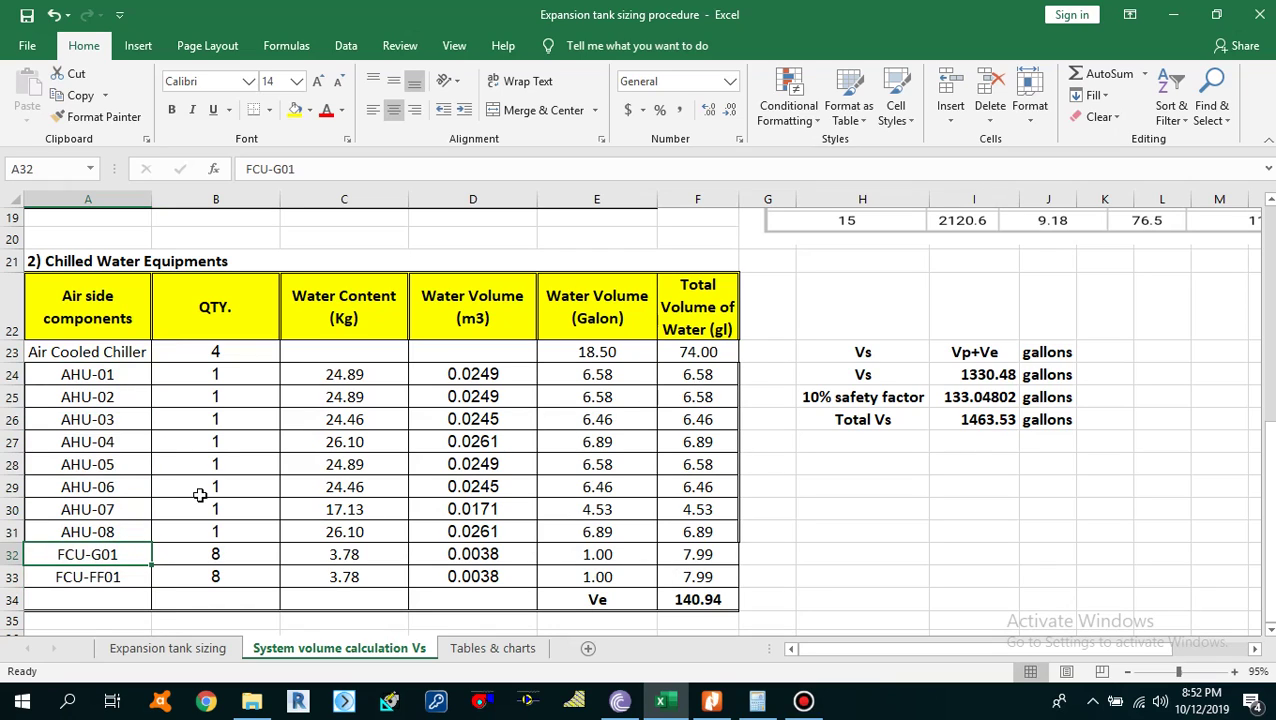
drag(84, 376, 166, 577)
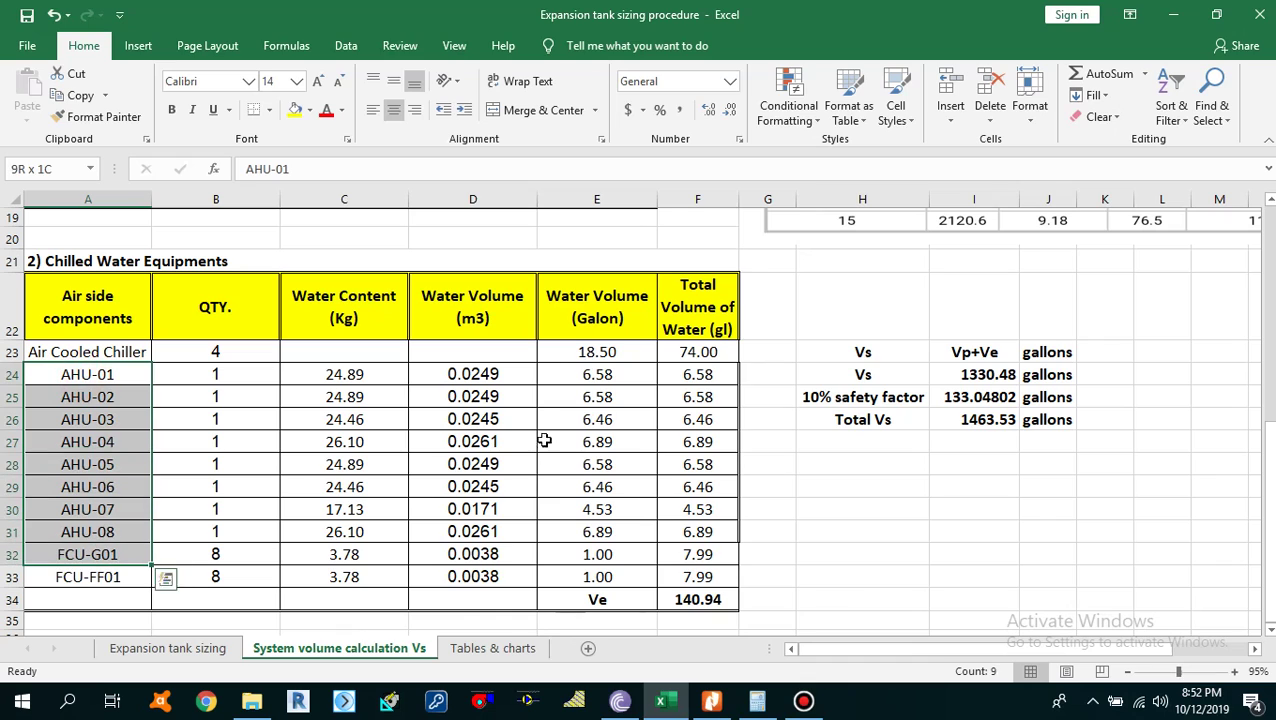
drag(672, 373, 676, 583)
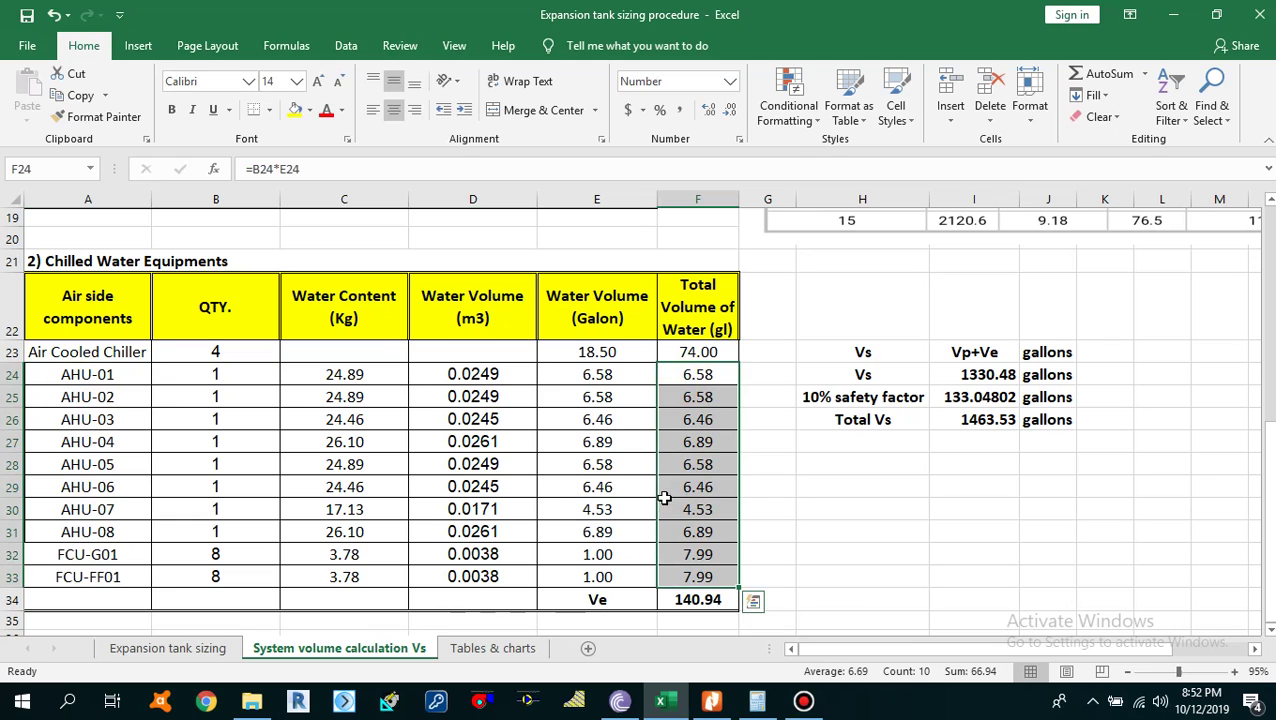
- Review the Ve label in E34 and inspect the formula summing the equipment volumes in F34
click(618, 600)
click(632, 509)
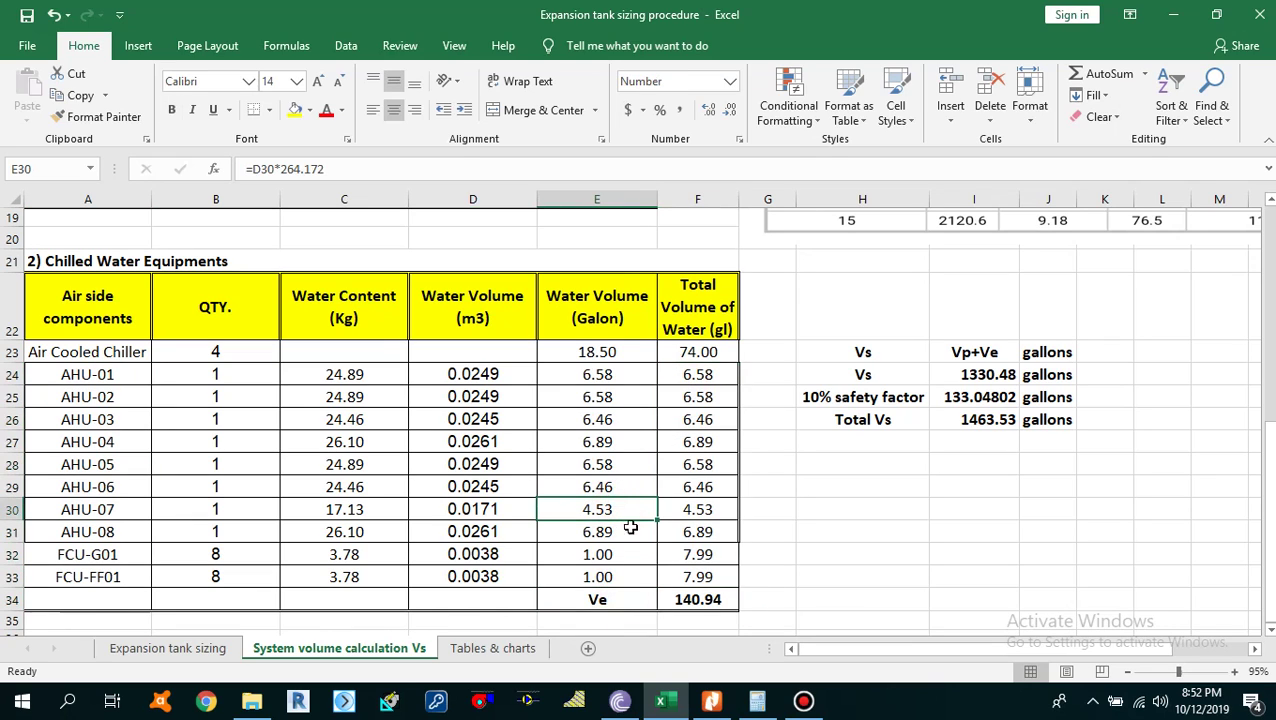
click(610, 598)
click(700, 600)
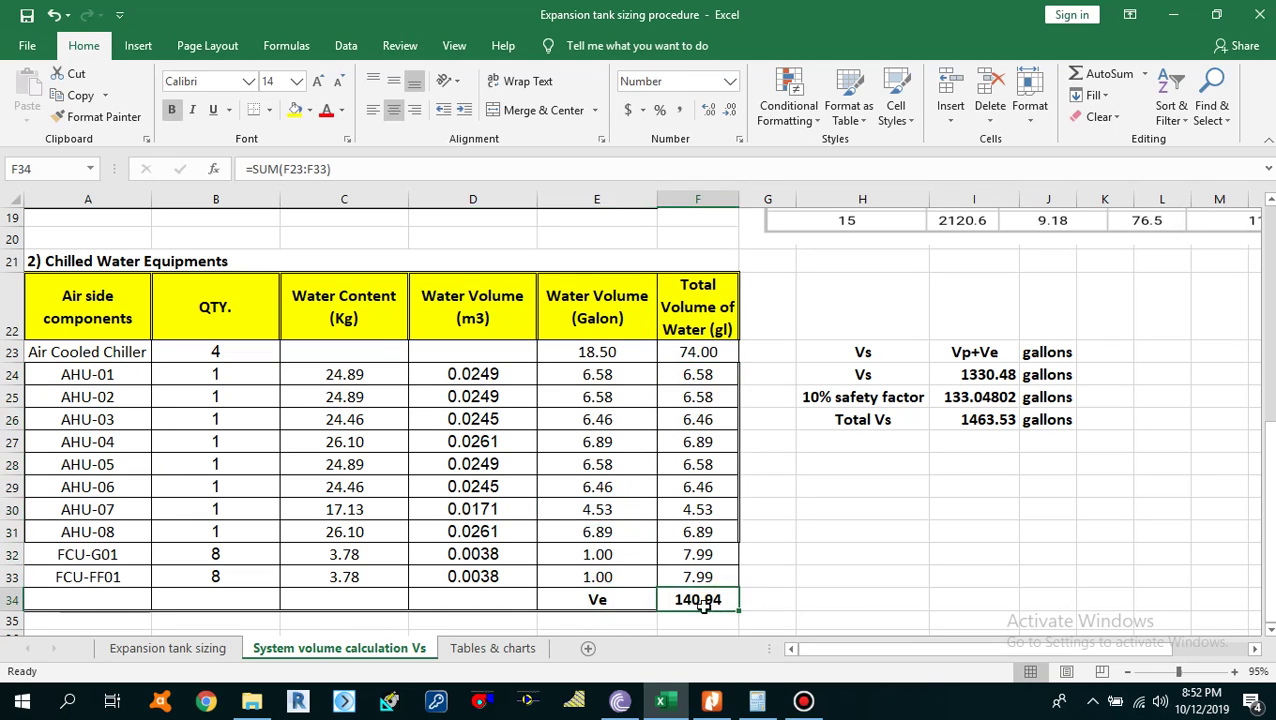
click(607, 511)
- Highlight the pipe volume total Vp in D18:E18, then the equipment volume total Ve in E34:F34
scroll(607, 520, up, 3)
scroll(607, 520, up, 2)
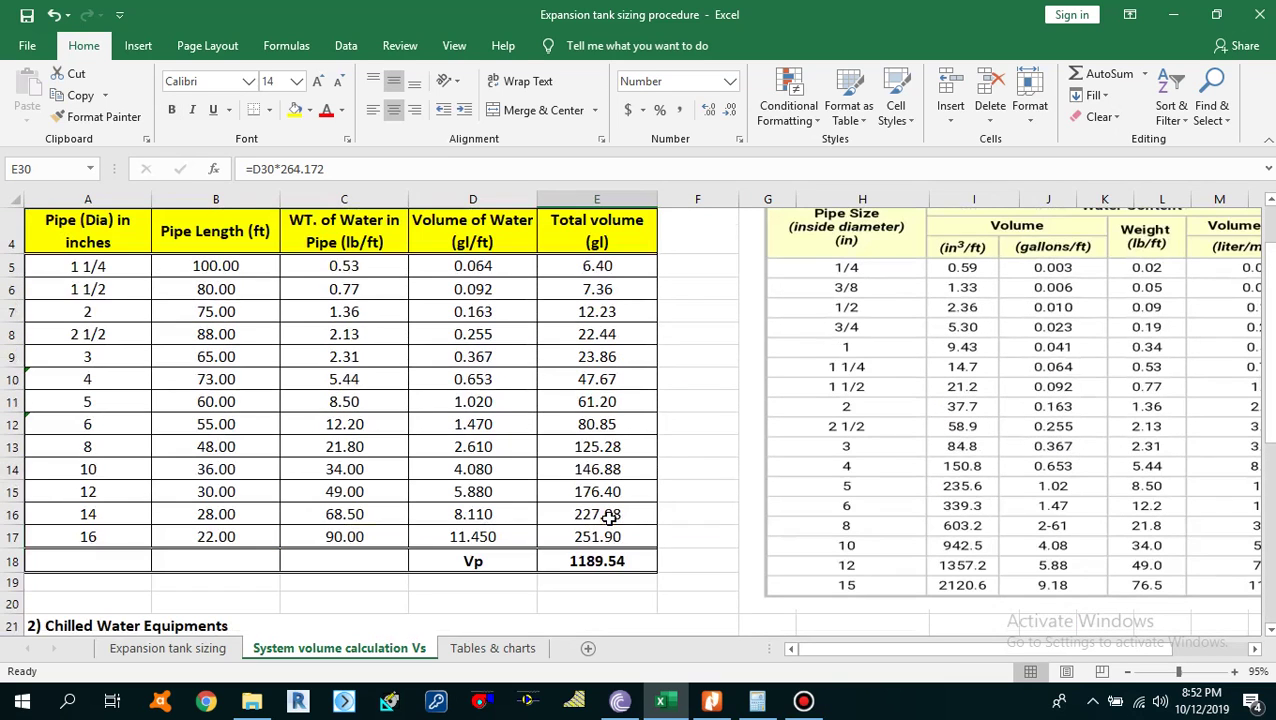
drag(476, 562, 609, 575)
scroll(606, 579, down, 6)
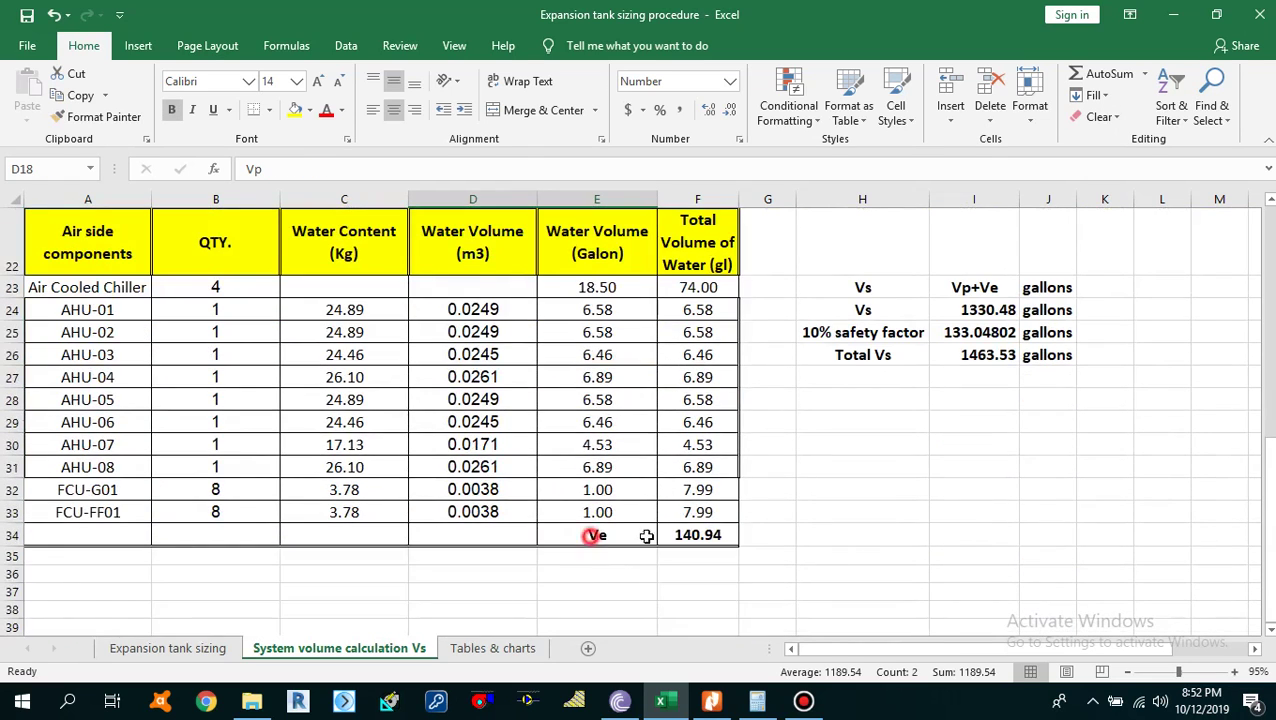
drag(590, 535, 698, 535)
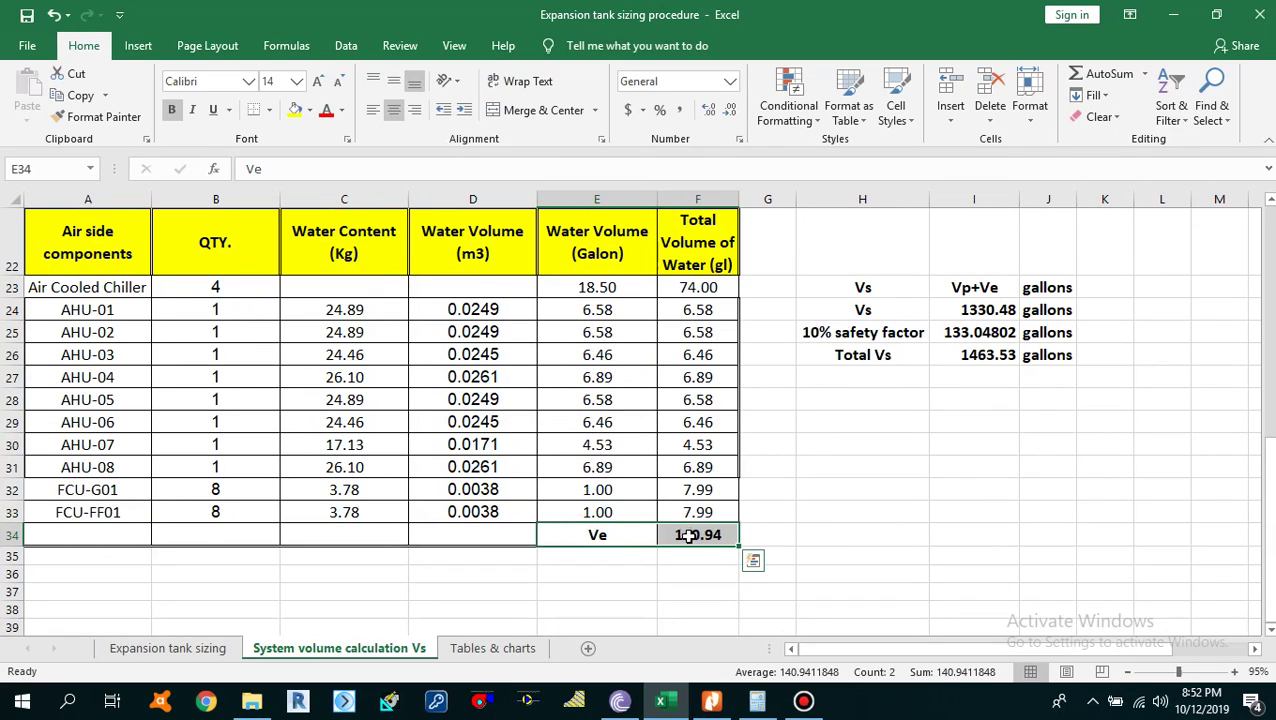
click(637, 490)
scroll(657, 510, up, 2)
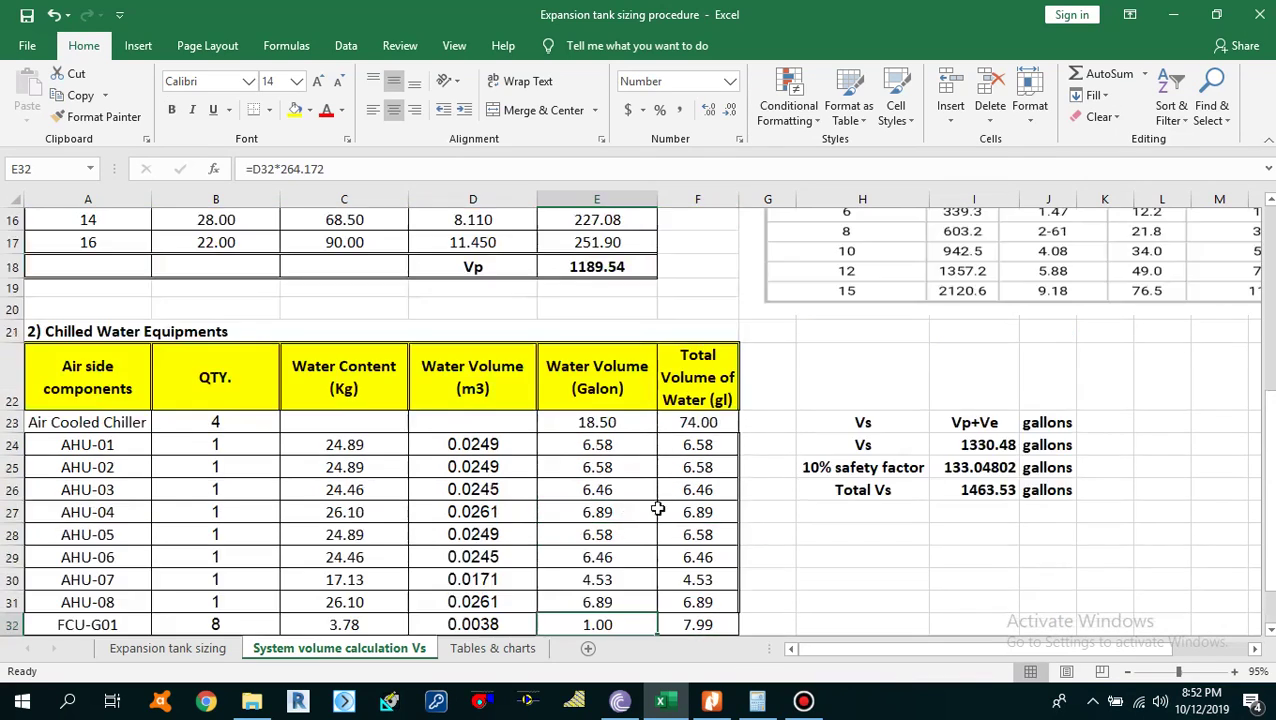
- Review the Vs = Vp+Ve definition in H23:I23, then inspect the formula adding pipe and equipment volumes in I24
click(881, 423)
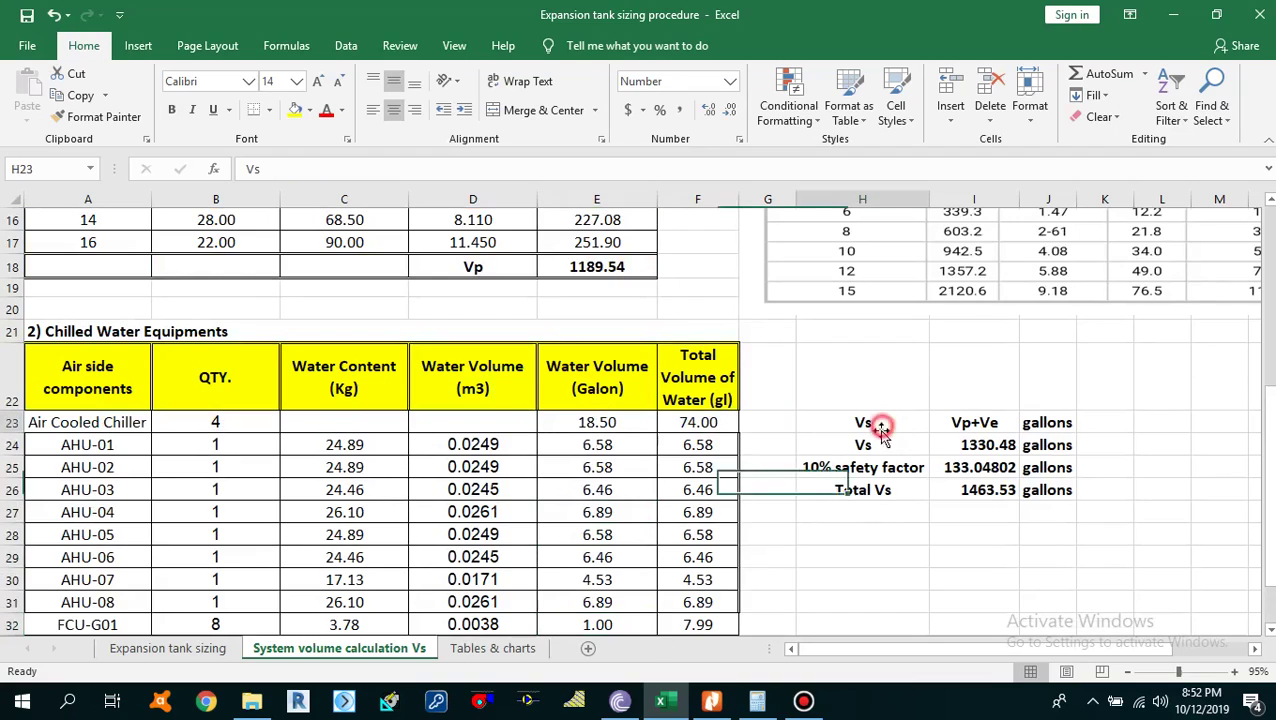
click(968, 427)
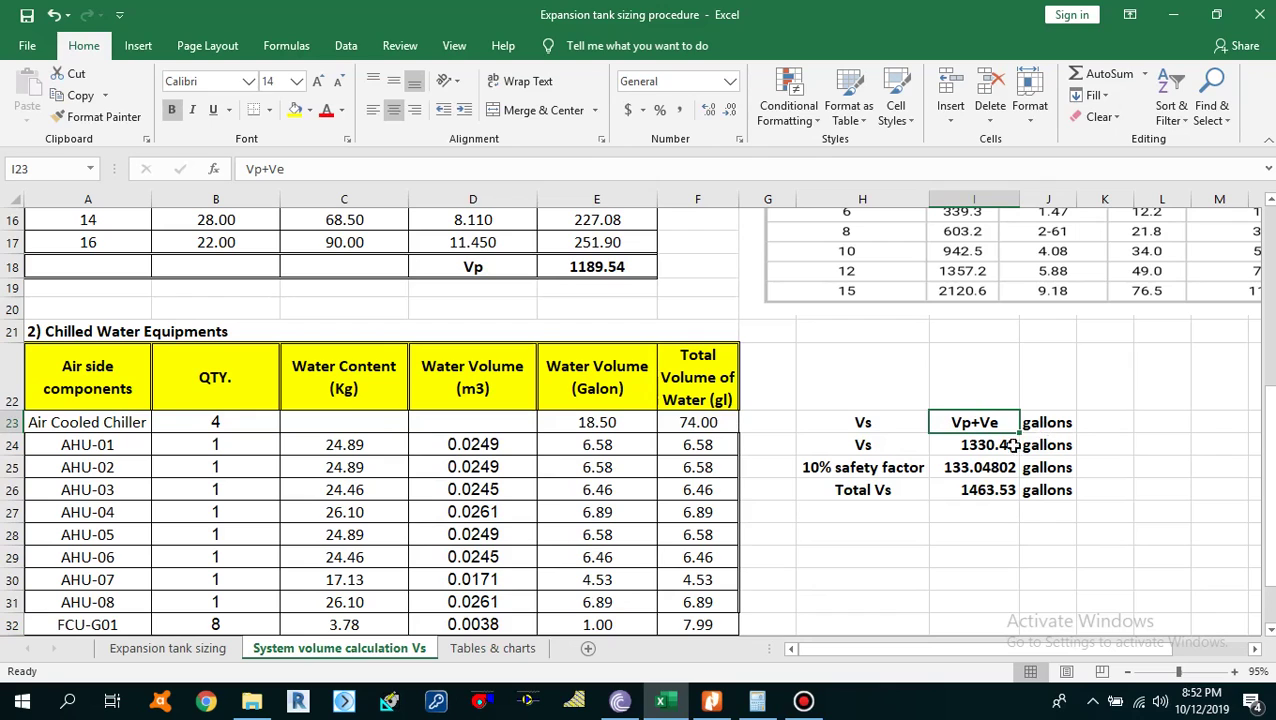
click(960, 442)
double_click(960, 442)
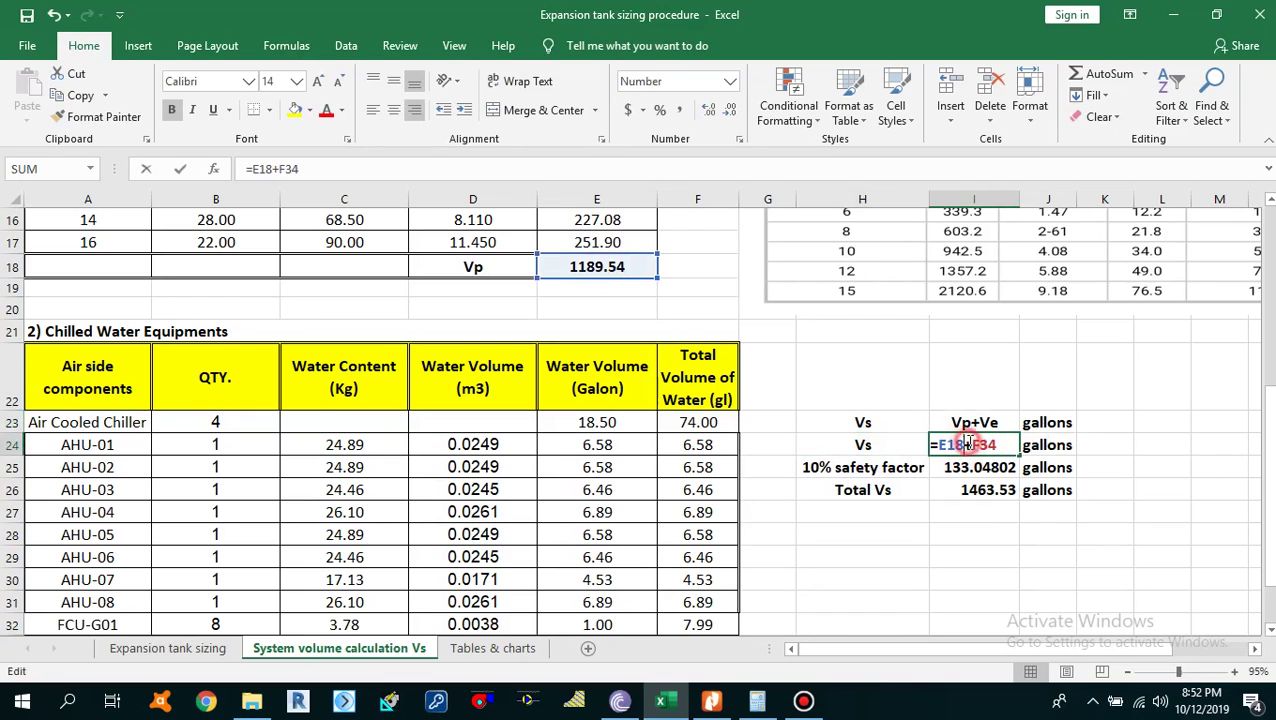
scroll(675, 489, down, 1)
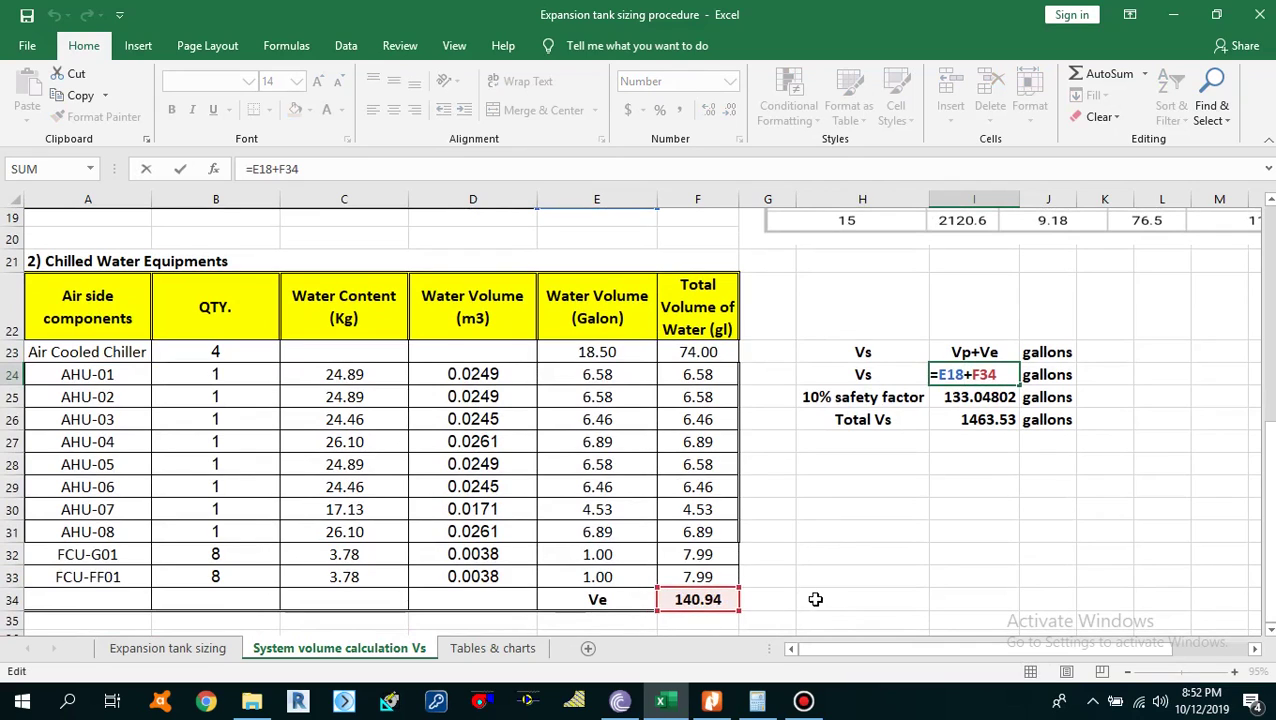
key(Return)
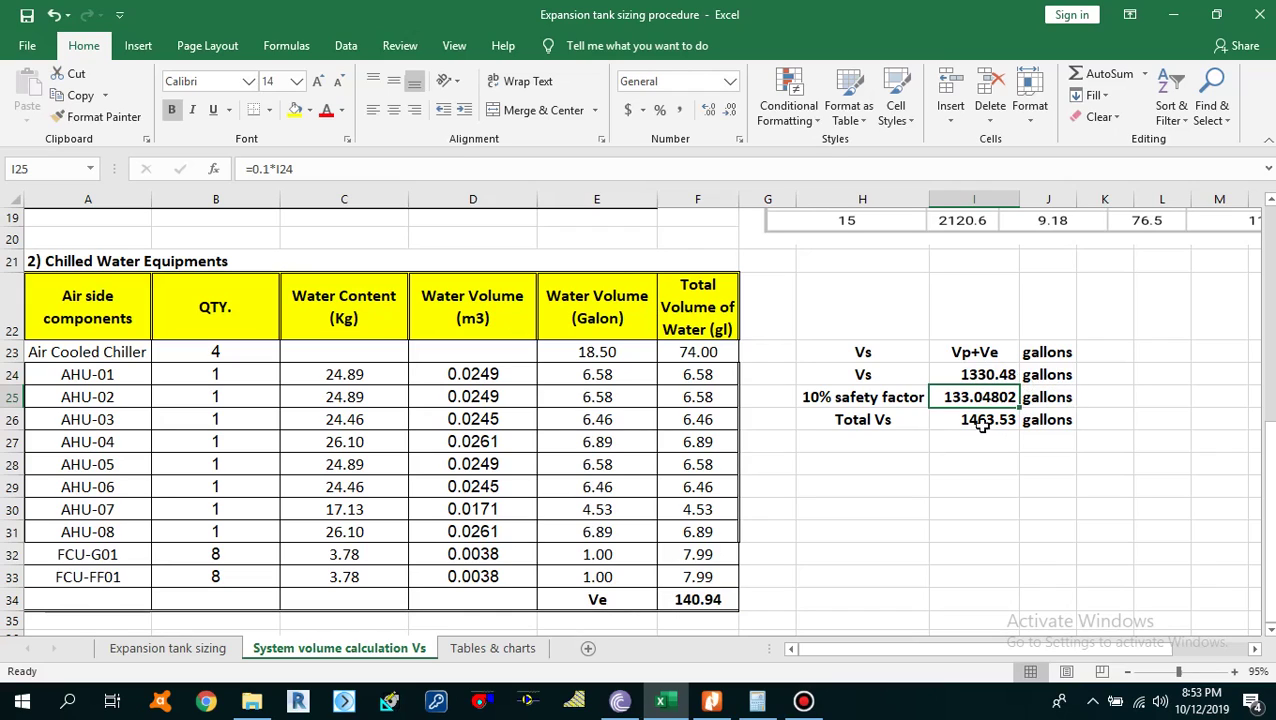
- Review the 10% safety factor label in H25 and the Vs value in I24, then check the safety factor formula in I25
click(828, 400)
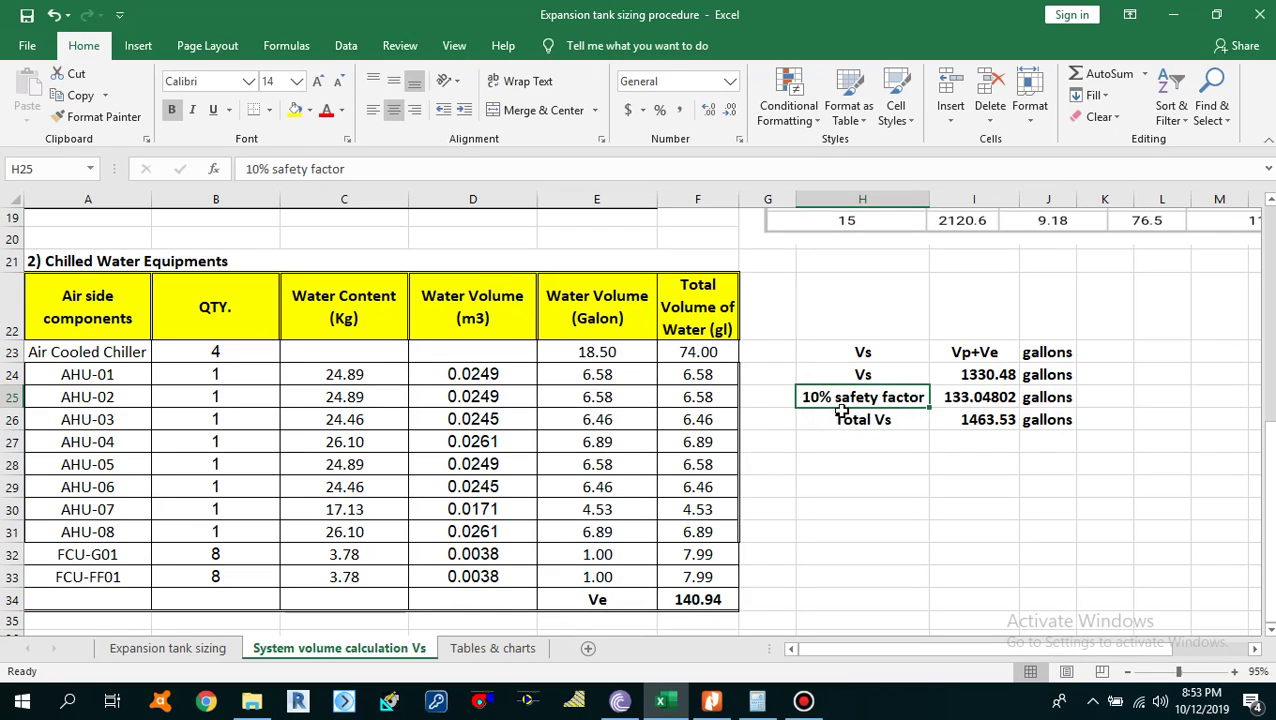
click(885, 377)
click(987, 374)
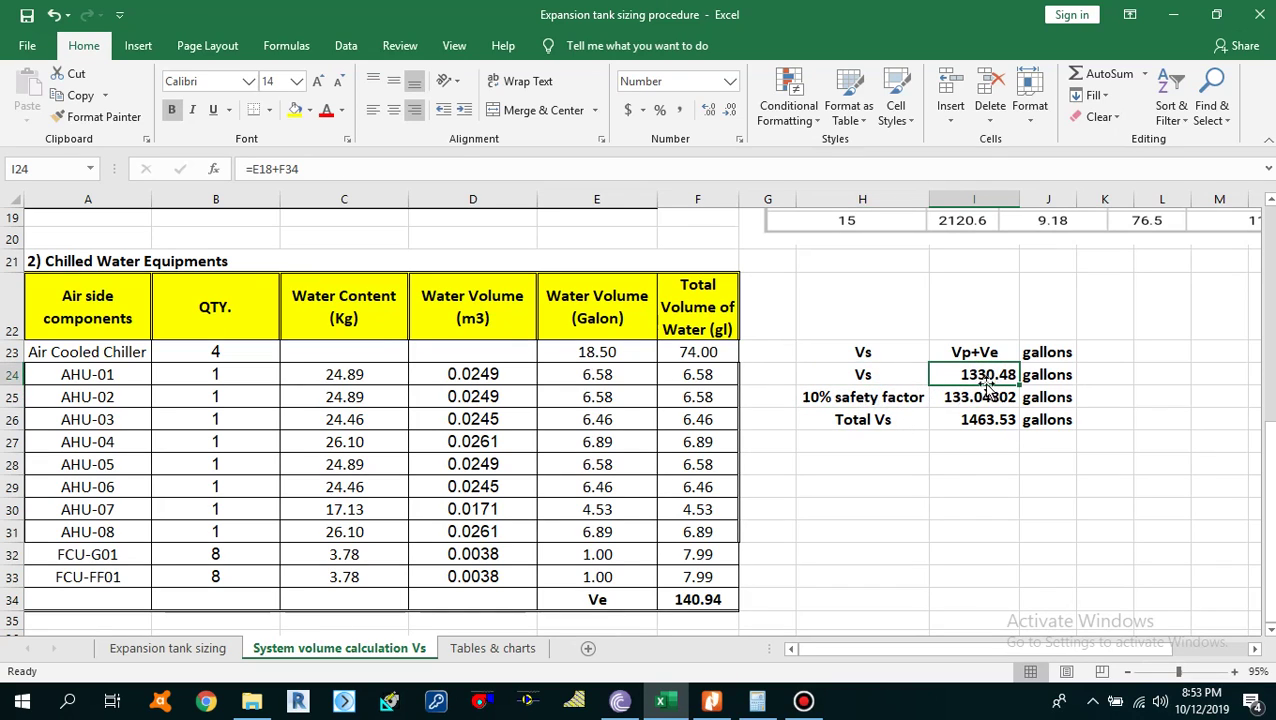
click(980, 396)
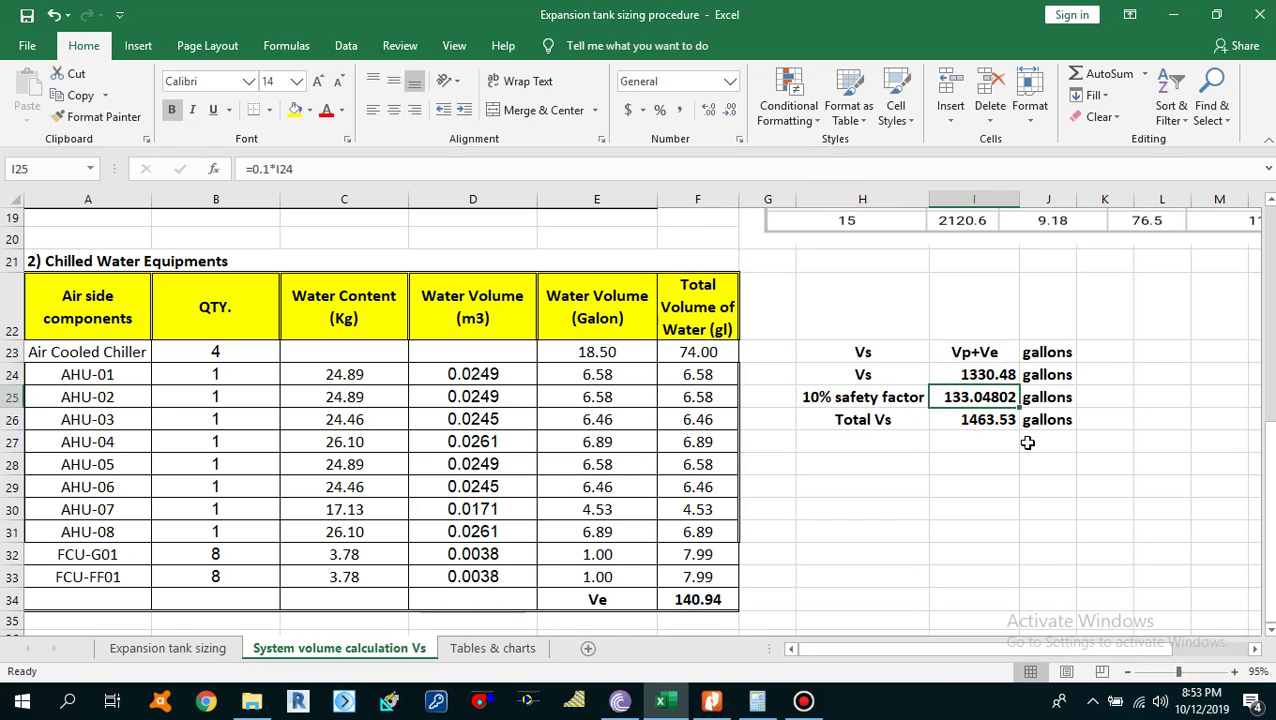
- Inspect the Total Vs formula in I26 adding I24 and I25, then highlight the Total Vs row in H26:J26
click(901, 420)
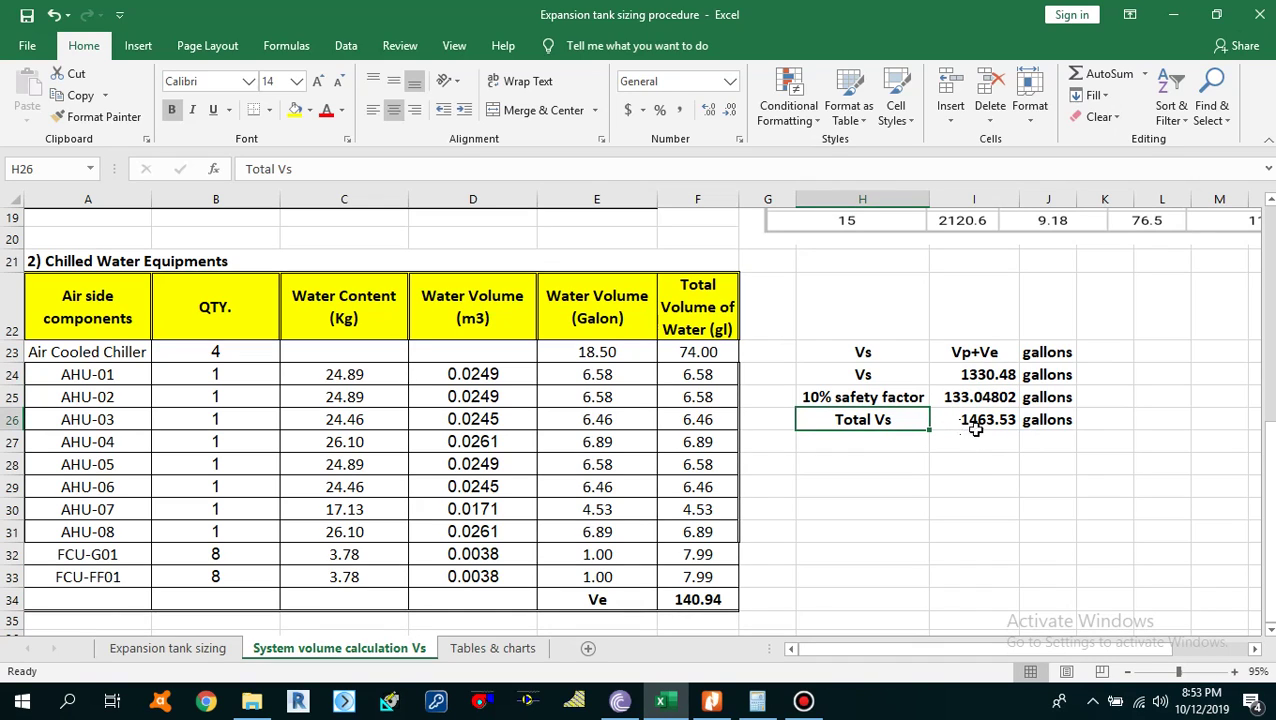
click(966, 375)
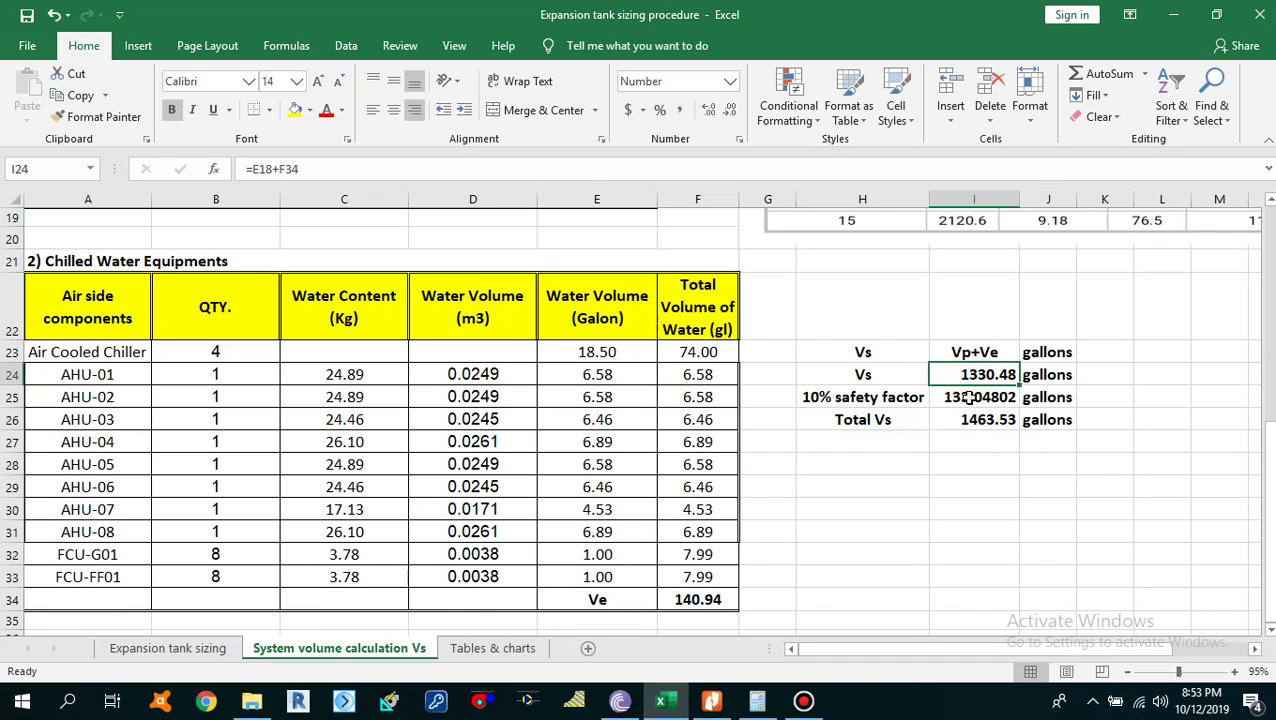
click(963, 398)
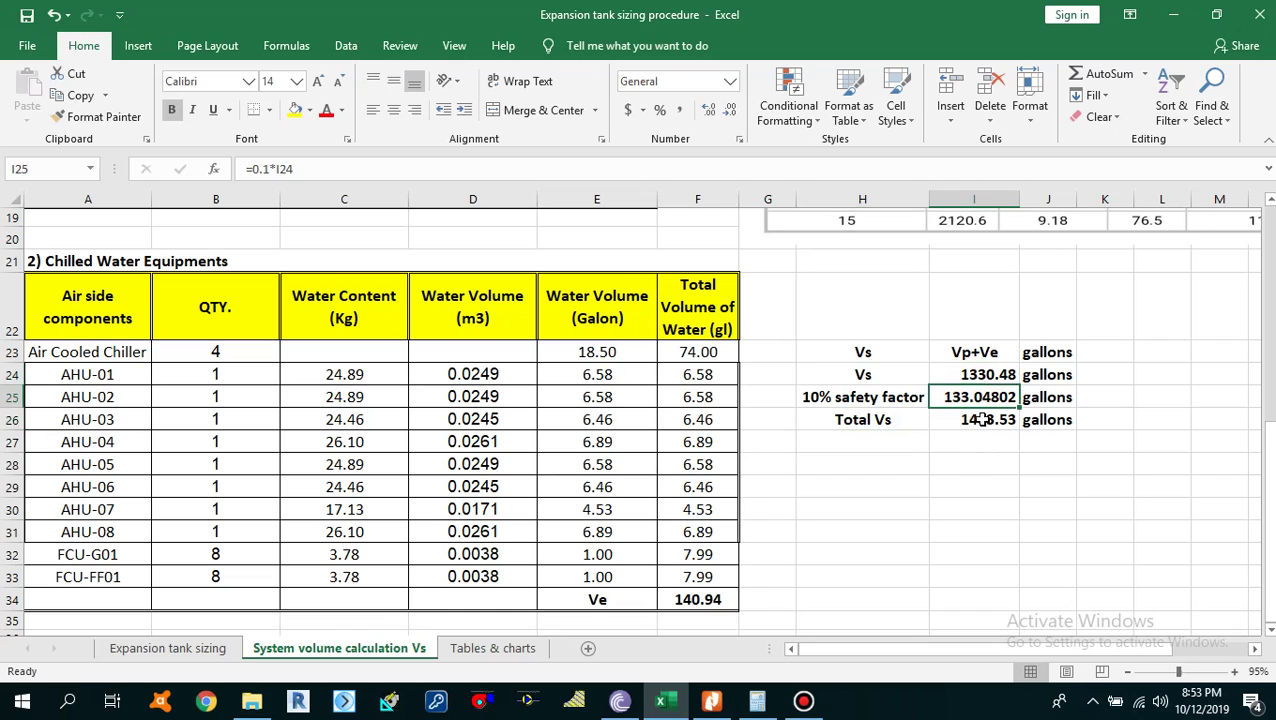
click(978, 420)
text(=I24+I25)
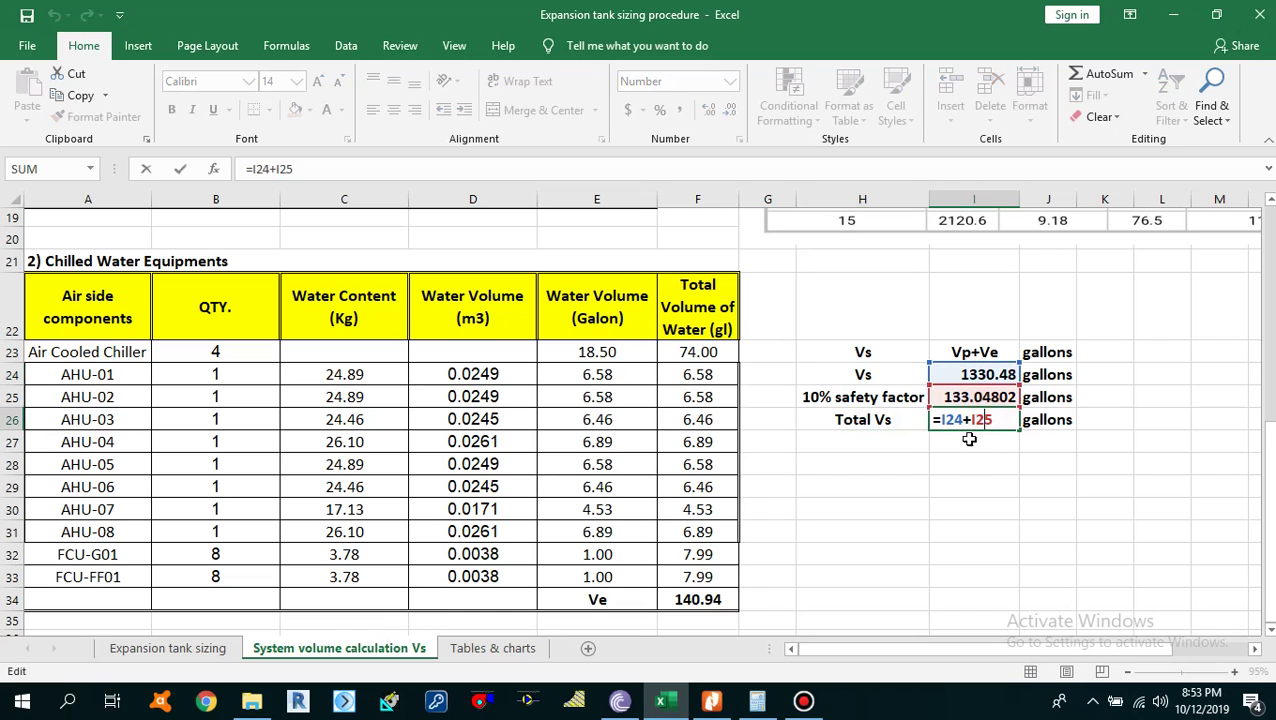
key(Return)
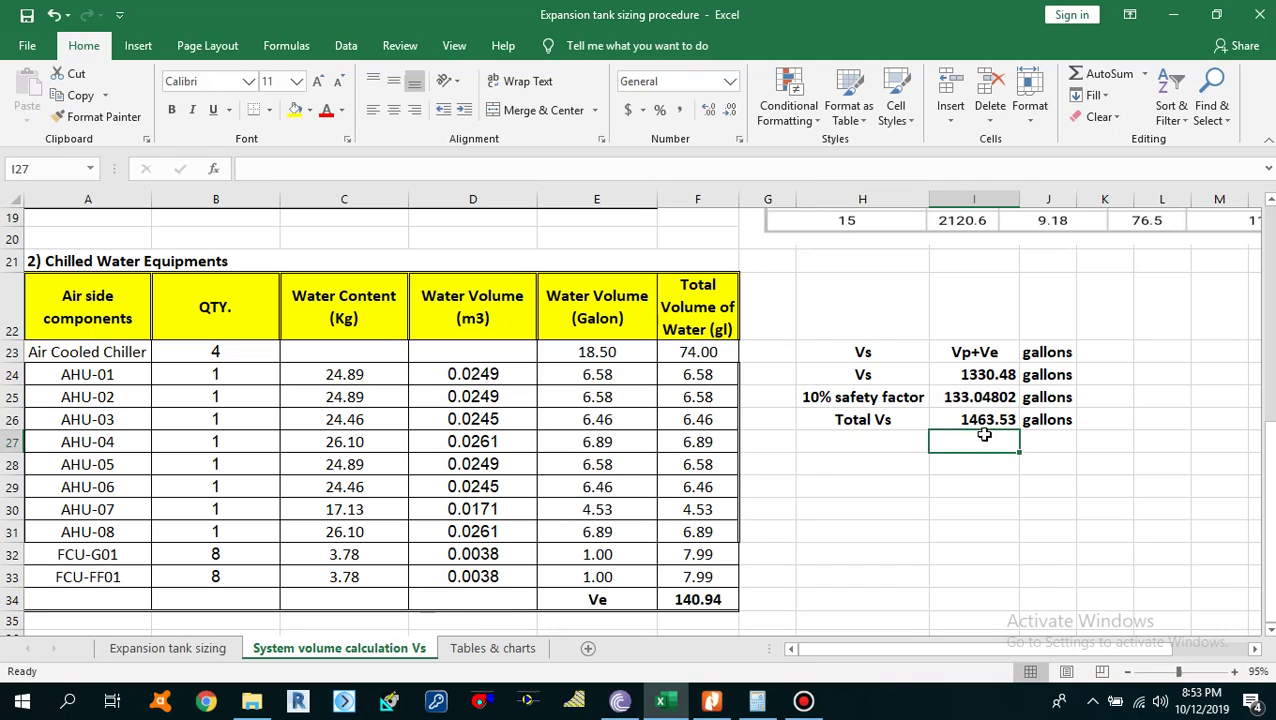
drag(876, 427, 1050, 420)
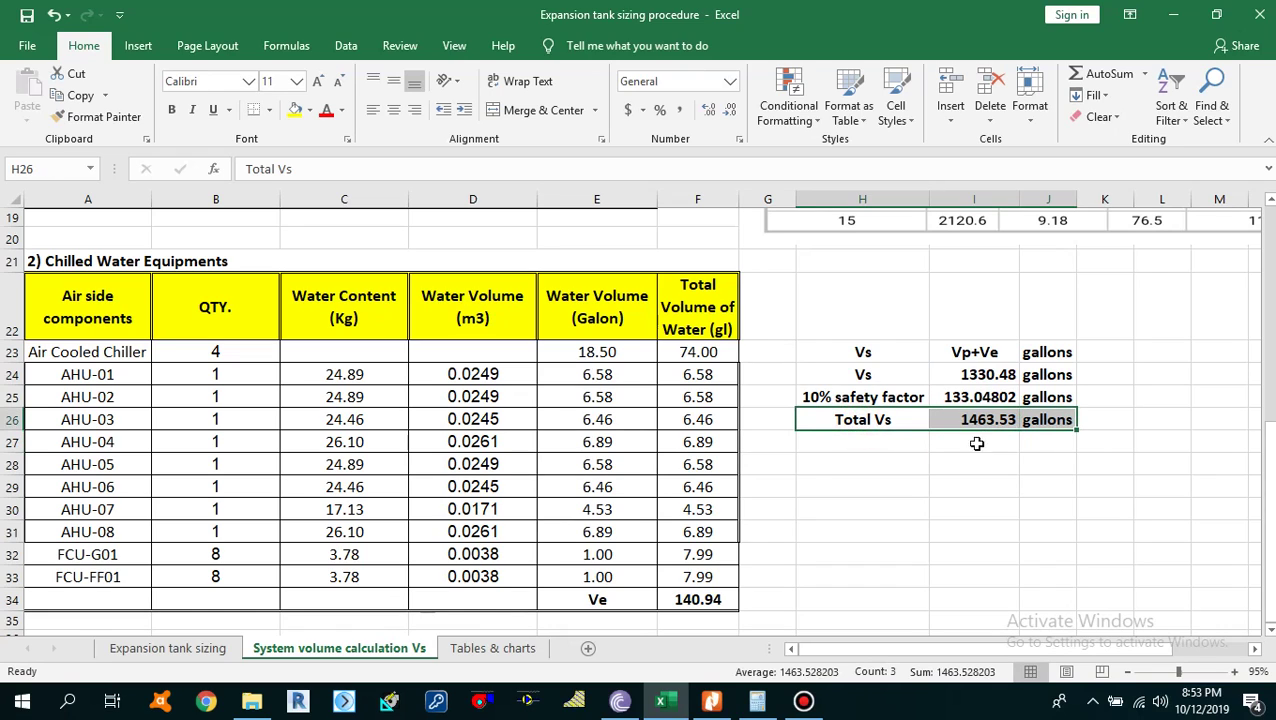
- Compare the Vt equation in C2 of the Expansion tank sizing sheet with Total Vs on the System volume calculation Vs sheet
click(222, 651)
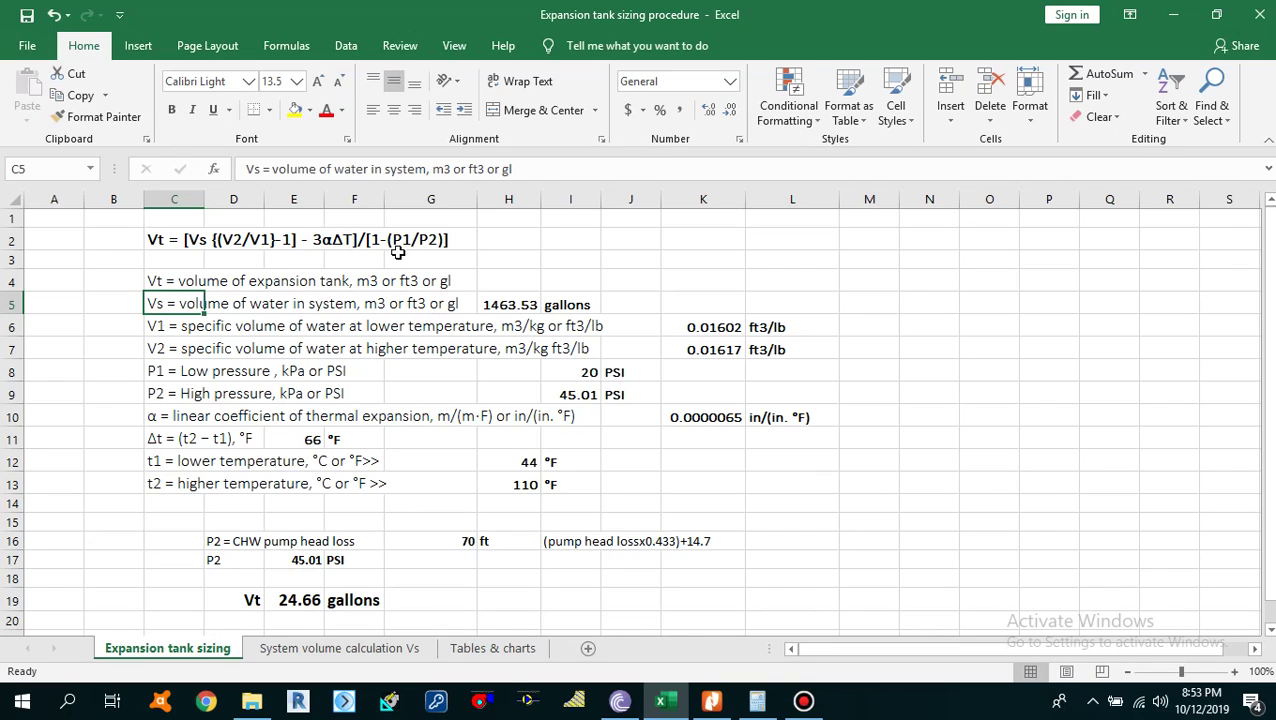
click(188, 244)
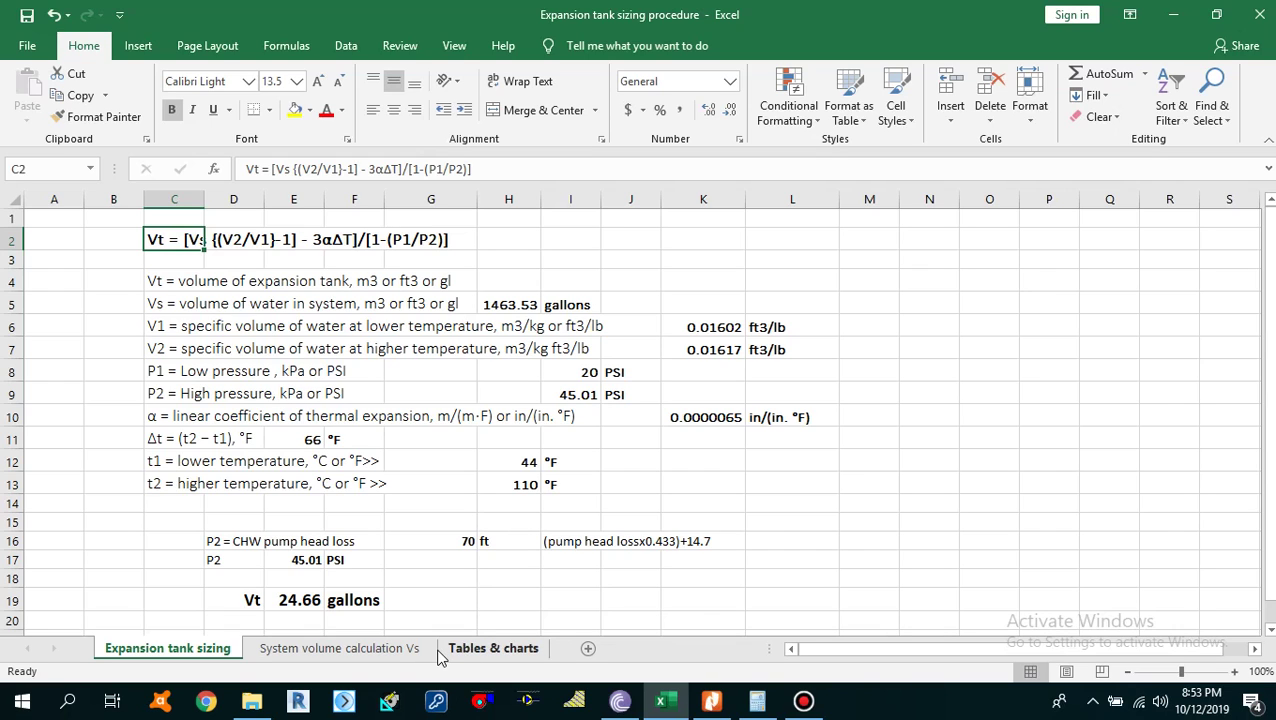
click(399, 650)
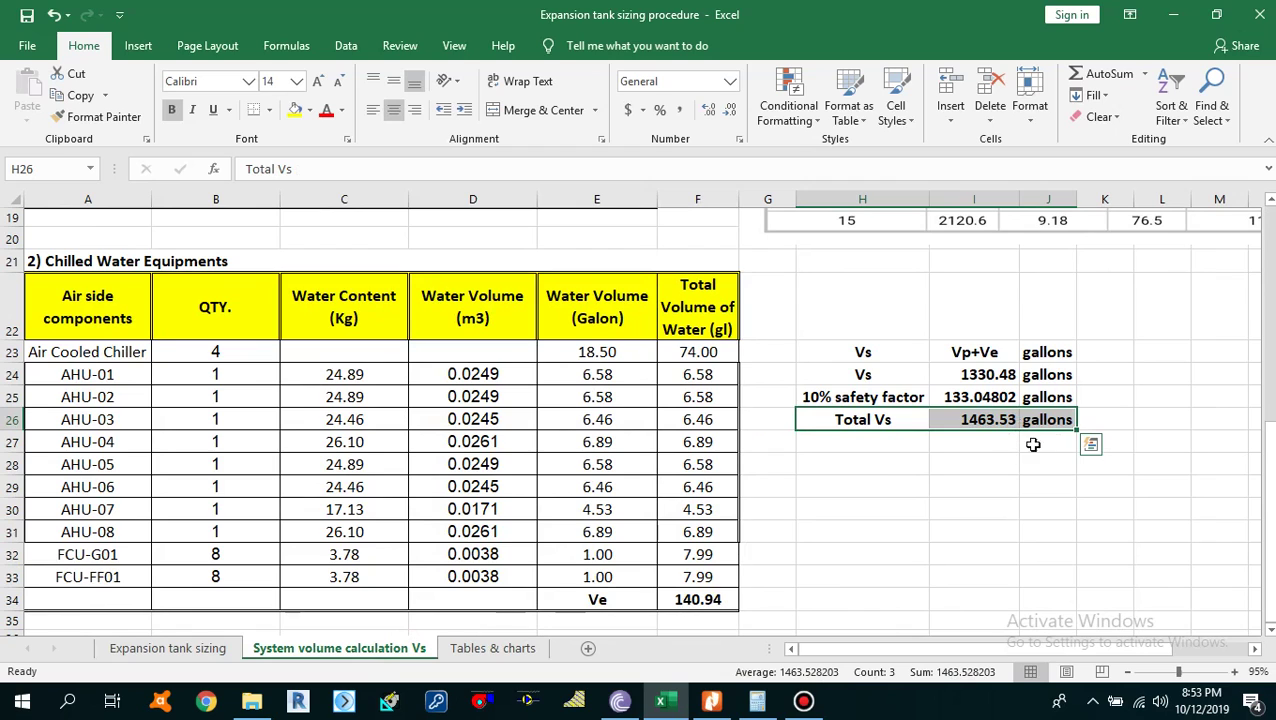
drag(889, 420, 1010, 425)
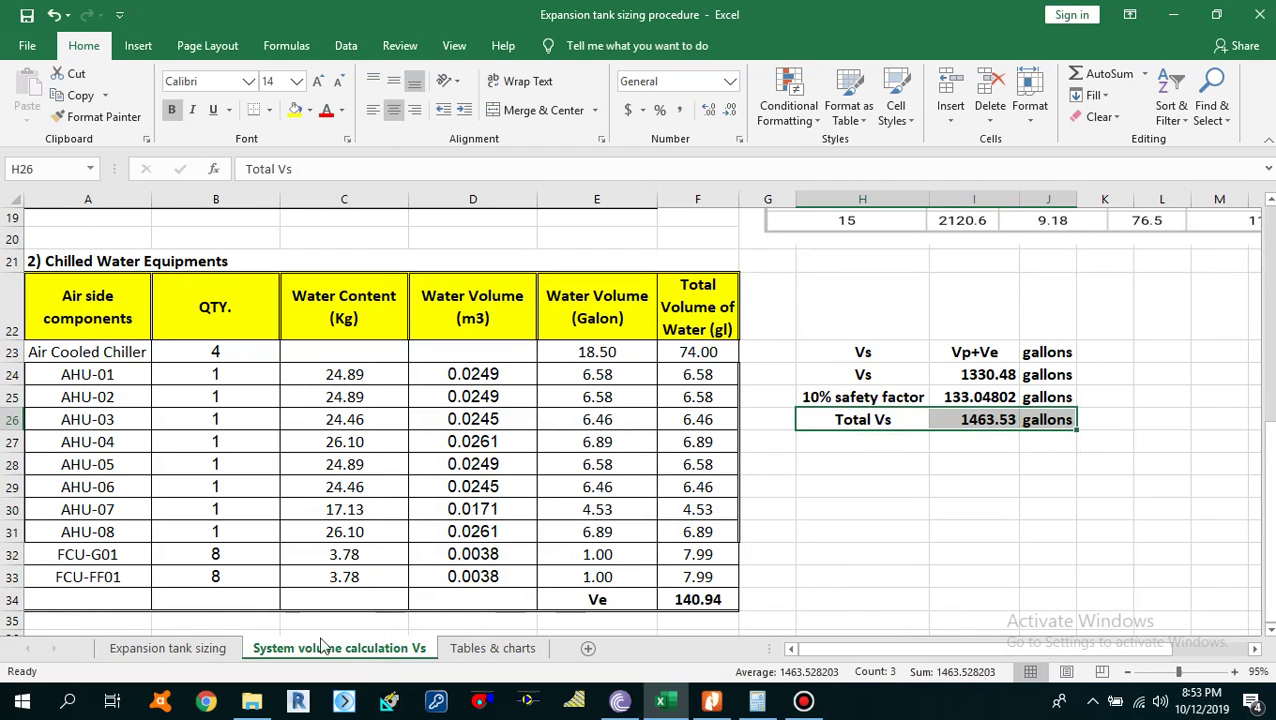
click(168, 648)
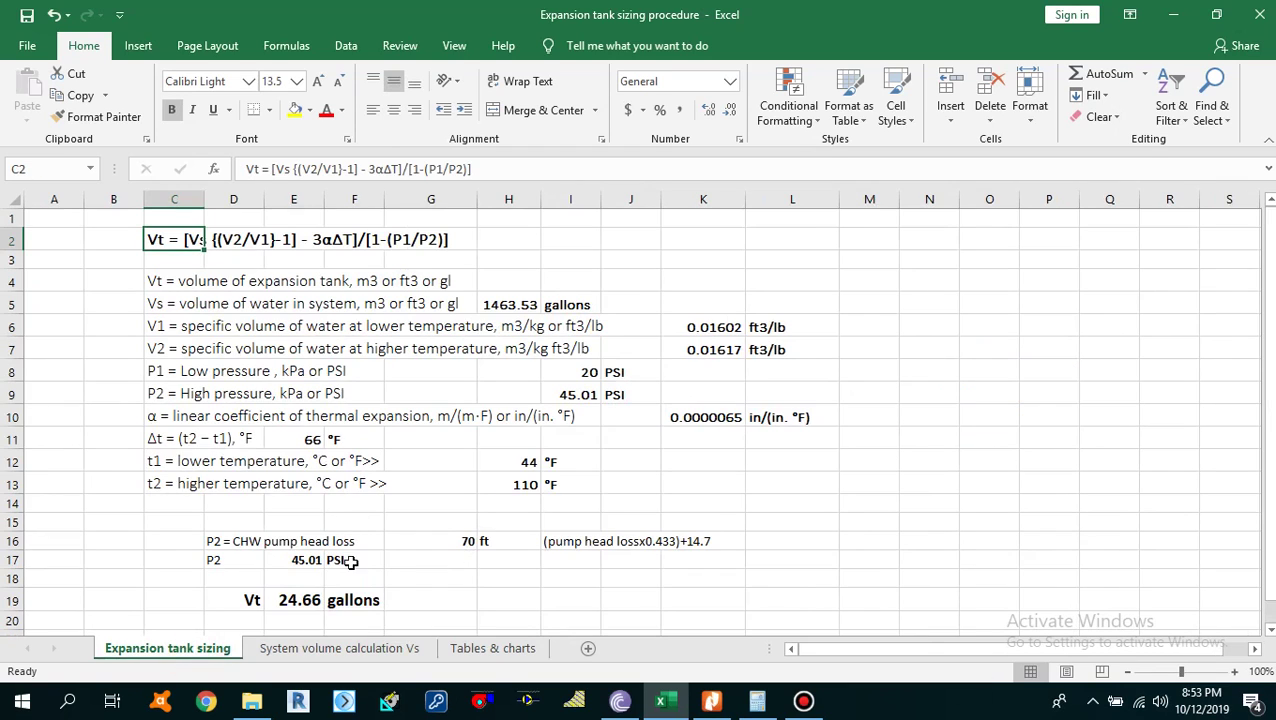
- Highlight the Vt equation in C2:G2, then inspect the cell formula that calculates the tank volume in E19
scroll(352, 572, down, 2)
scroll(322, 529, up, 2)
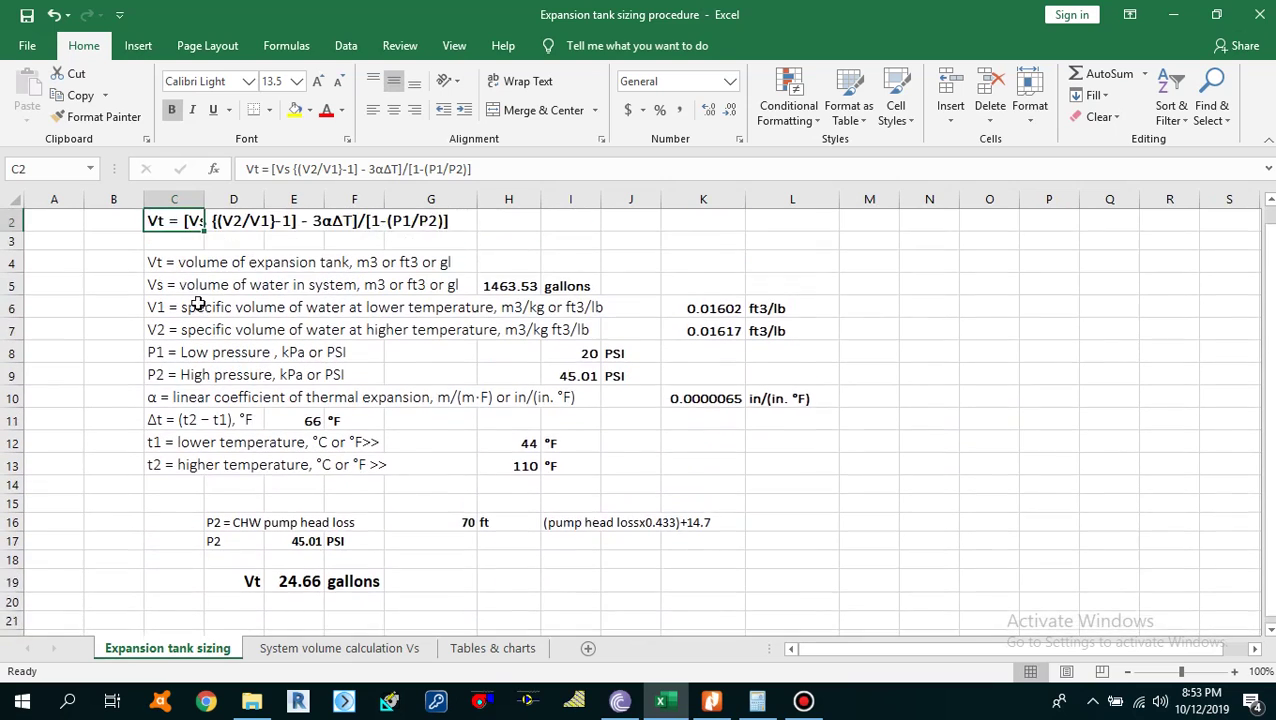
drag(160, 242, 432, 240)
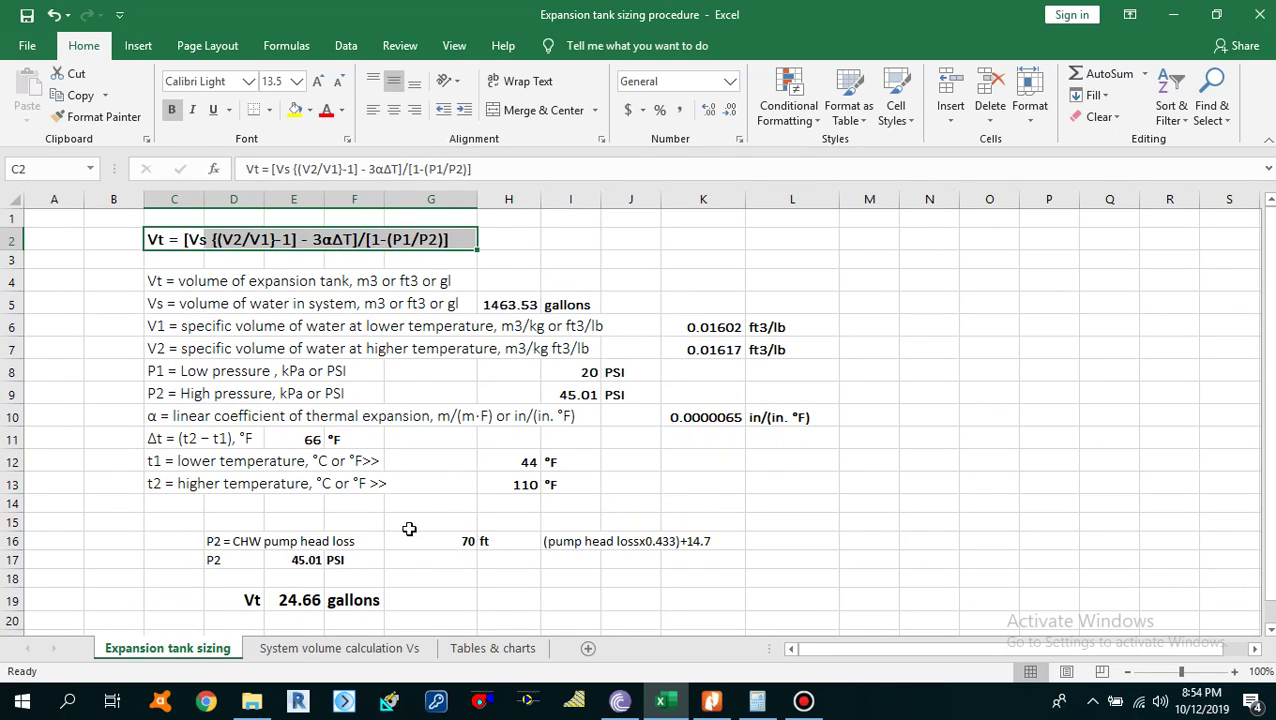
double_click(307, 600)
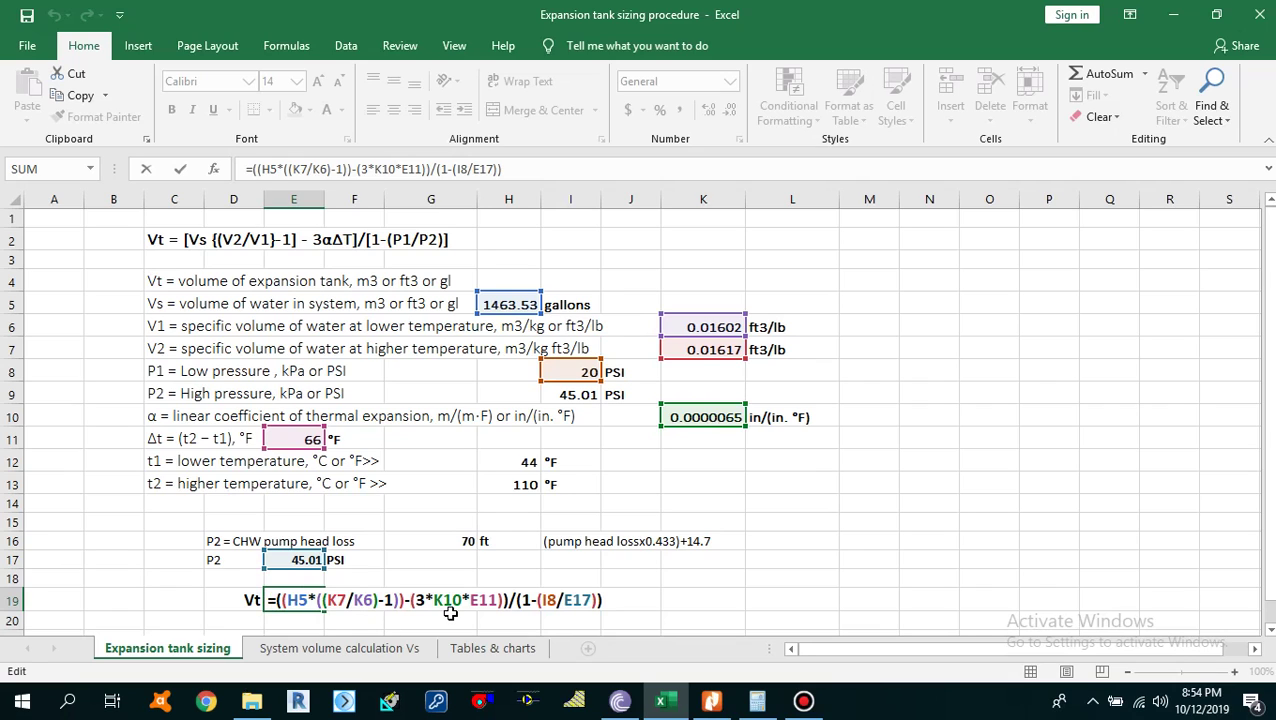
key(Return)
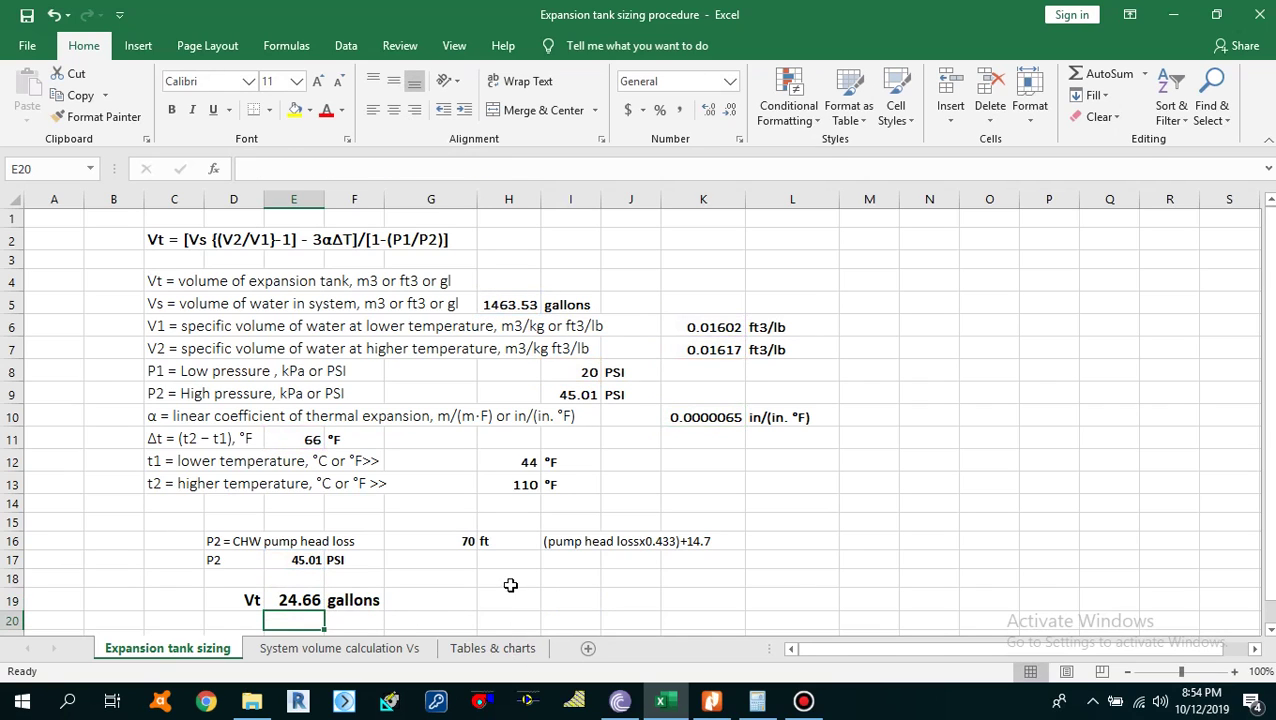
- Revisit the System volume calculation Vs sheet, then highlight the Vt result in D19:F19 of the Expansion tank sizing sheet
scroll(492, 578, down, 1)
scroll(481, 575, up, 1)
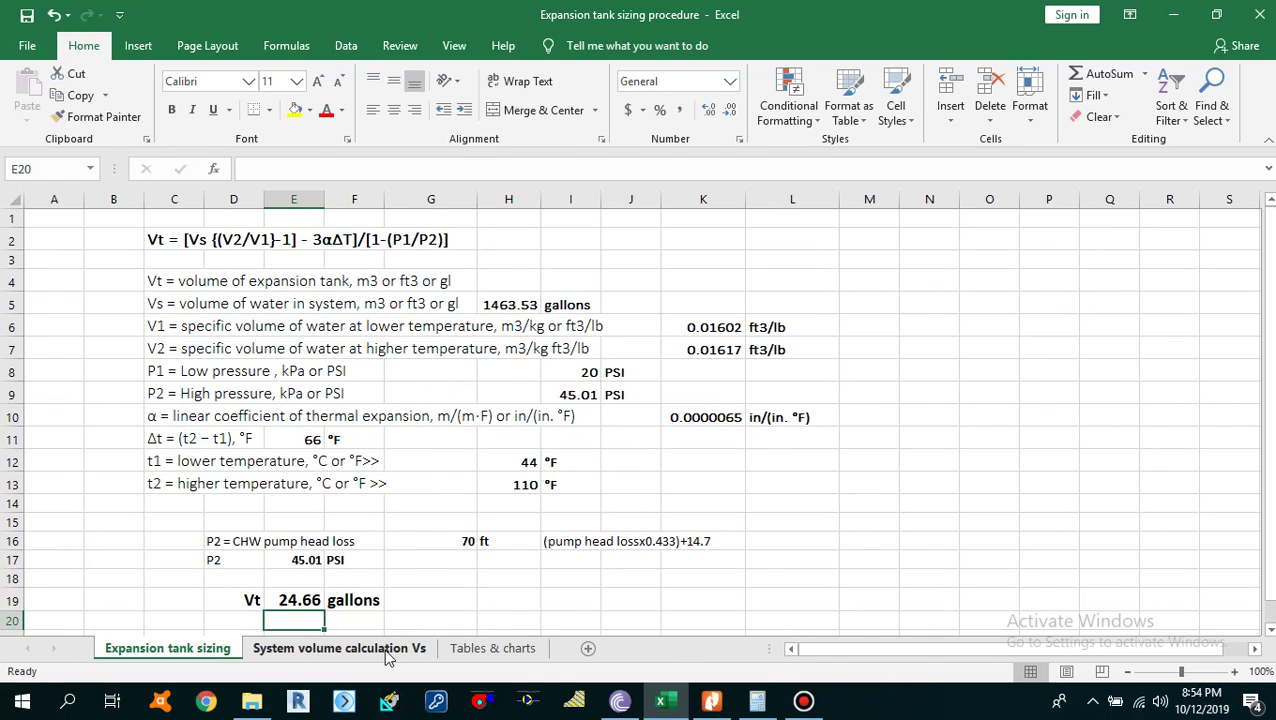
click(339, 648)
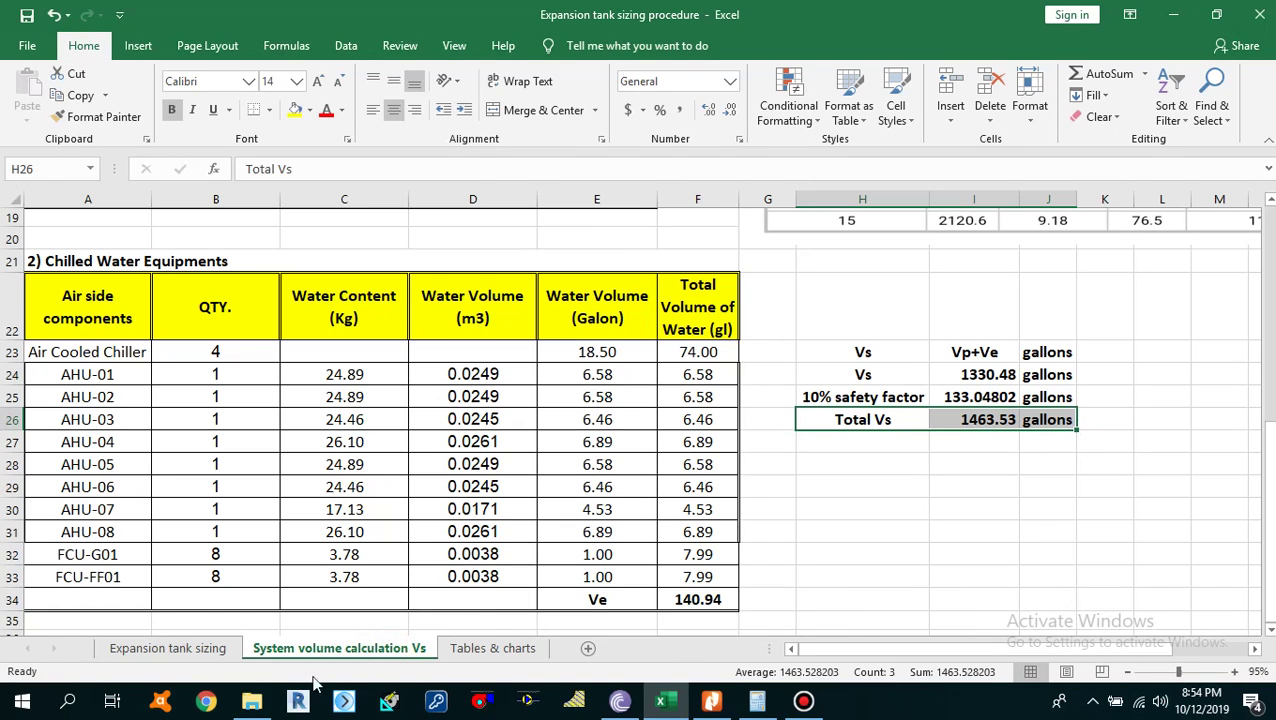
click(185, 650)
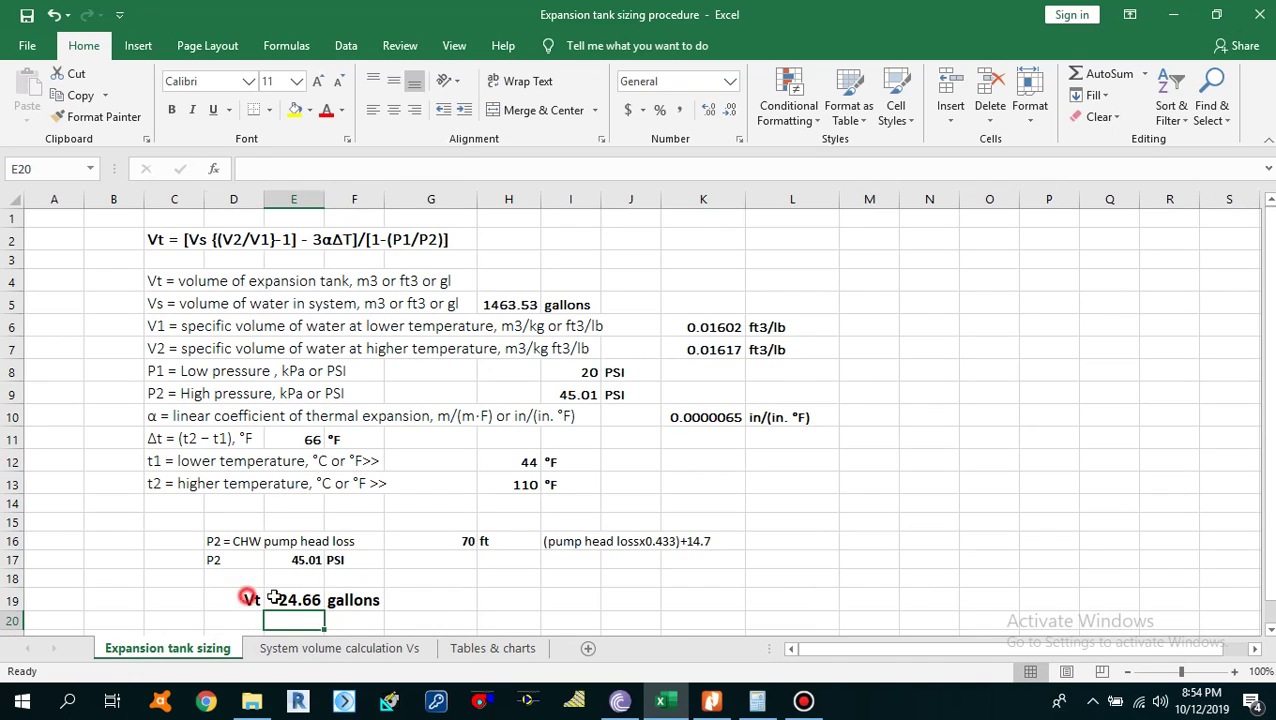
drag(250, 600, 354, 607)
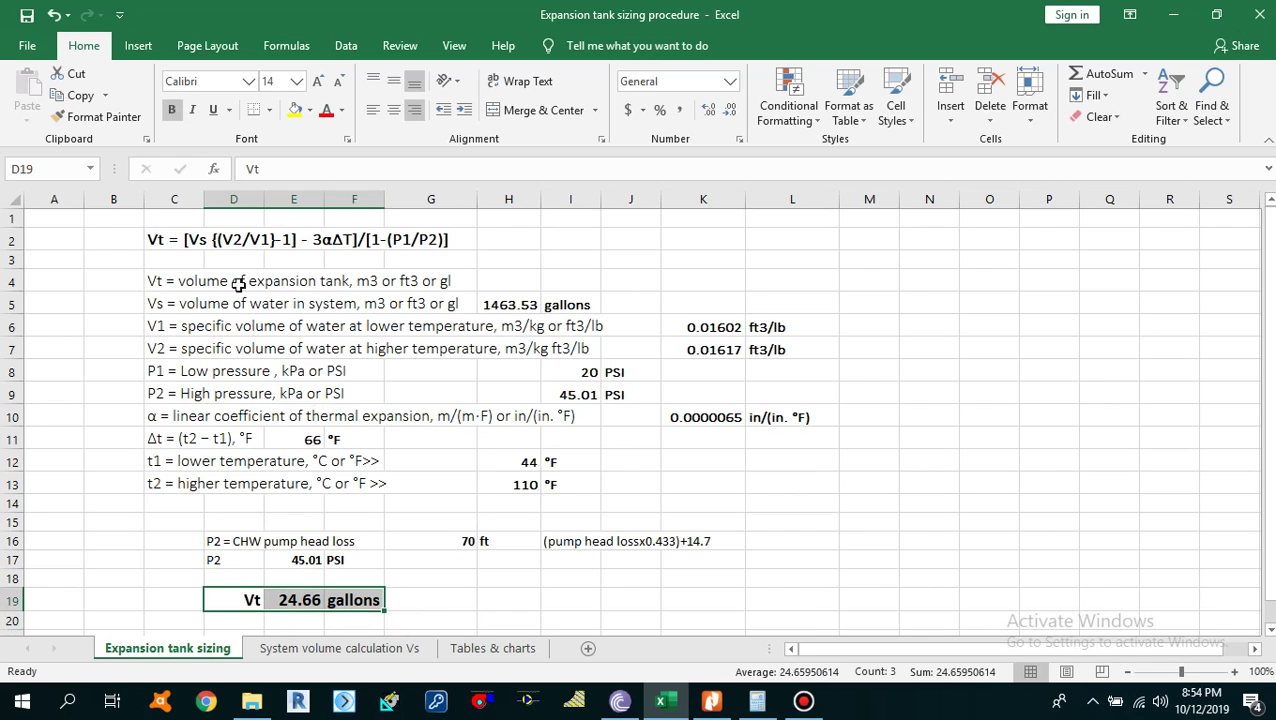
- Highlight the whole tank sizing calculation in C2:L19, then point out the Vt and Vs definitions in rows 4 and 5
drag(159, 243, 790, 593)
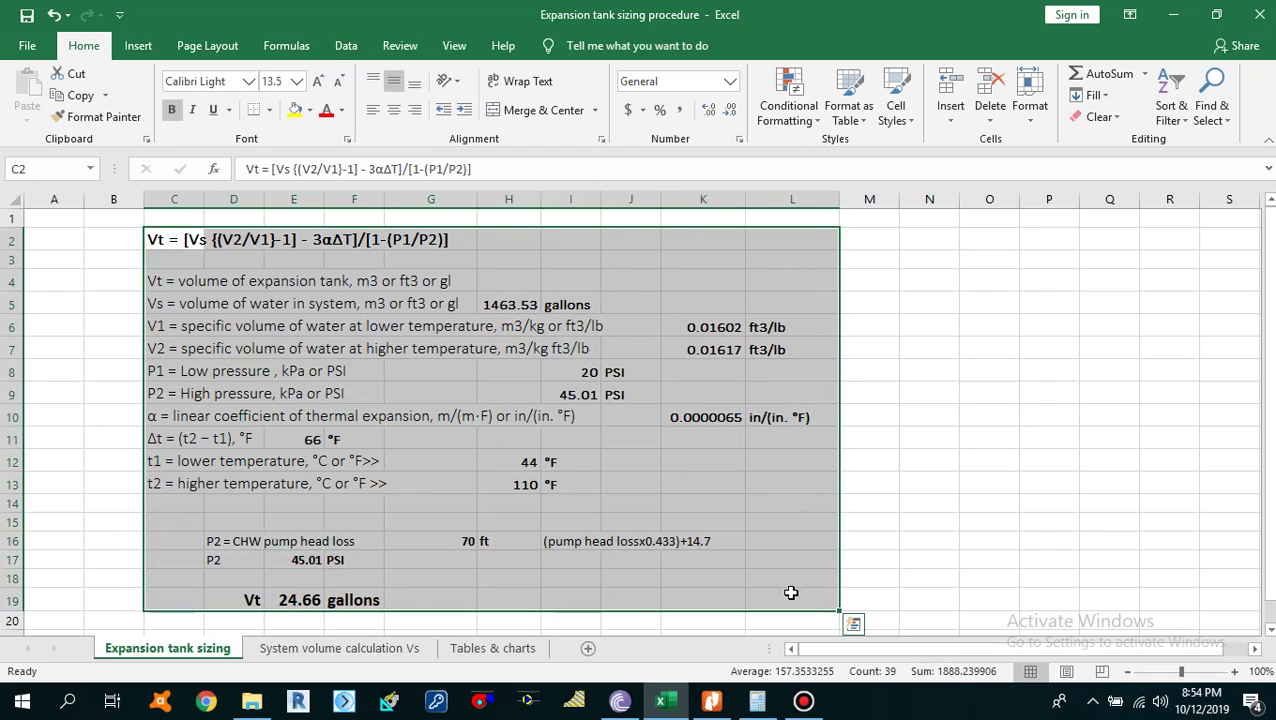
click(310, 333)
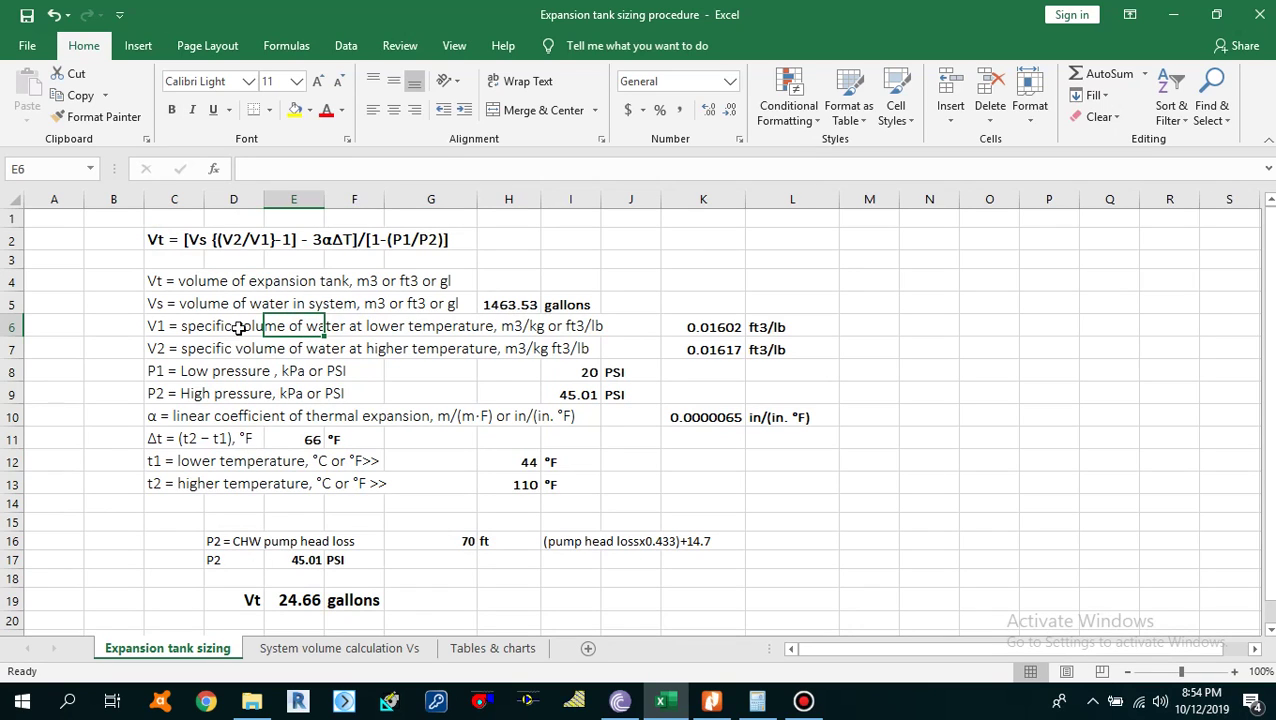
drag(152, 241, 803, 598)
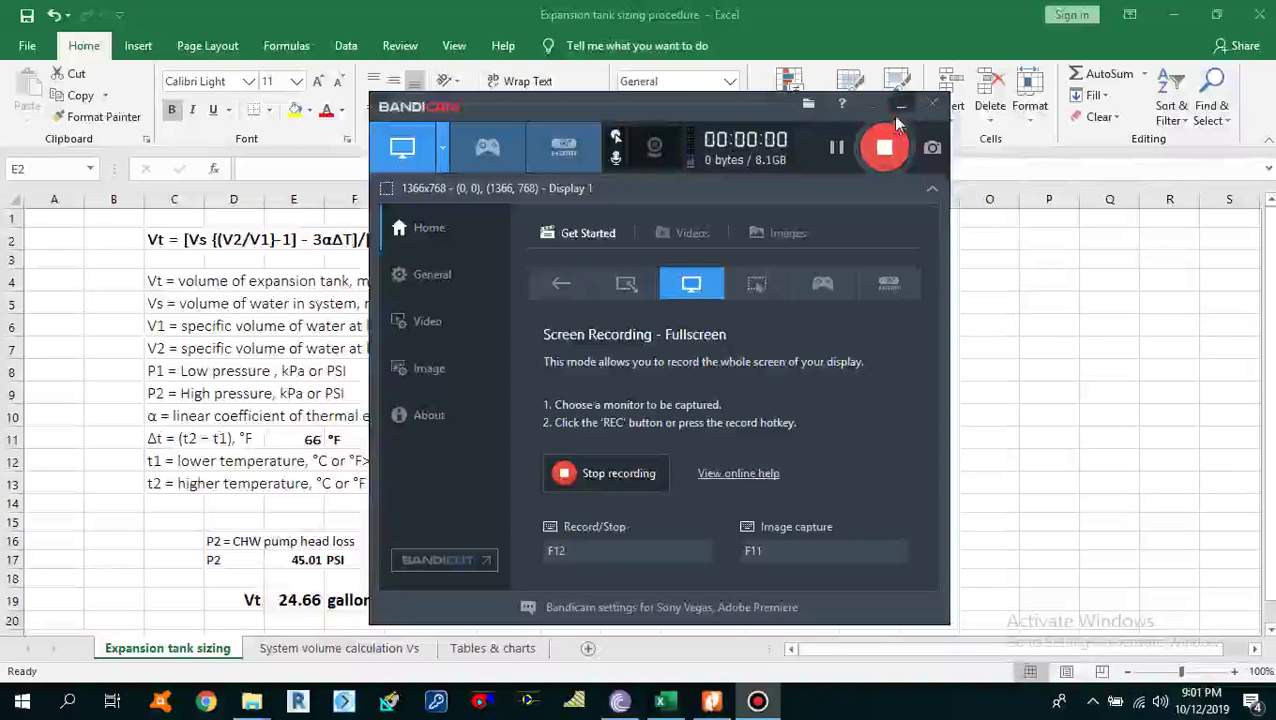
click(354, 326)
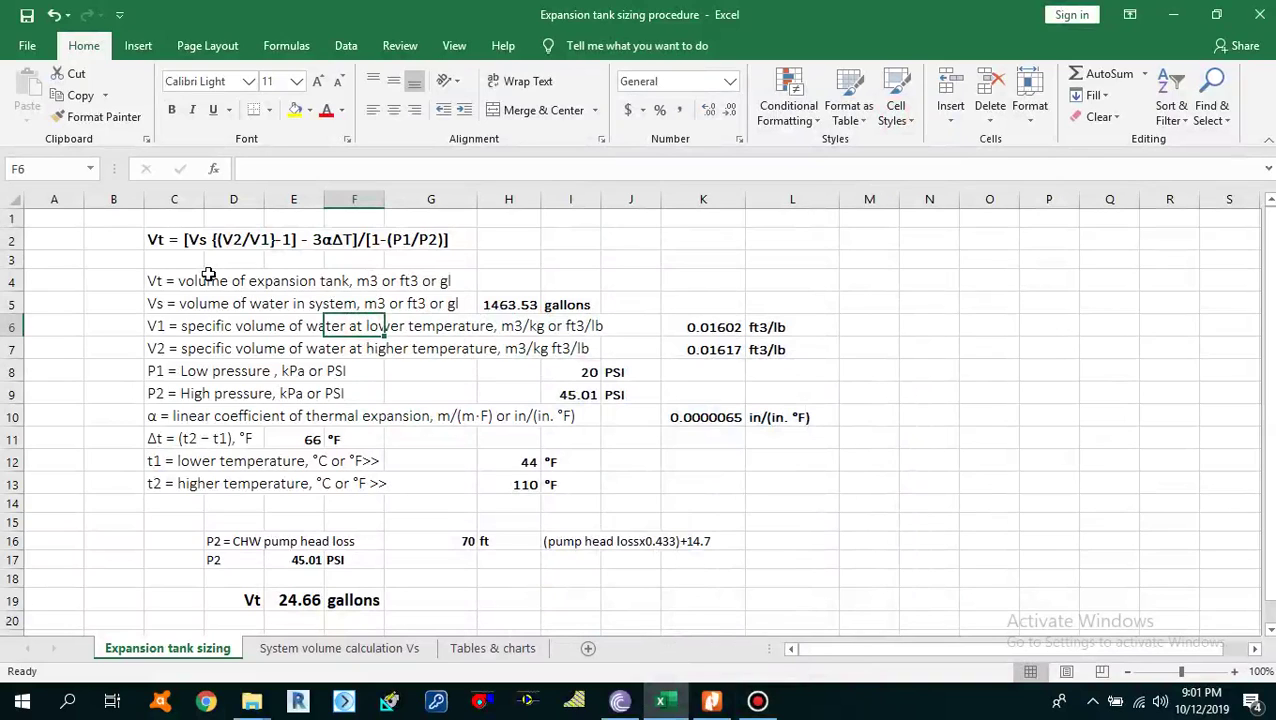
click(219, 276)
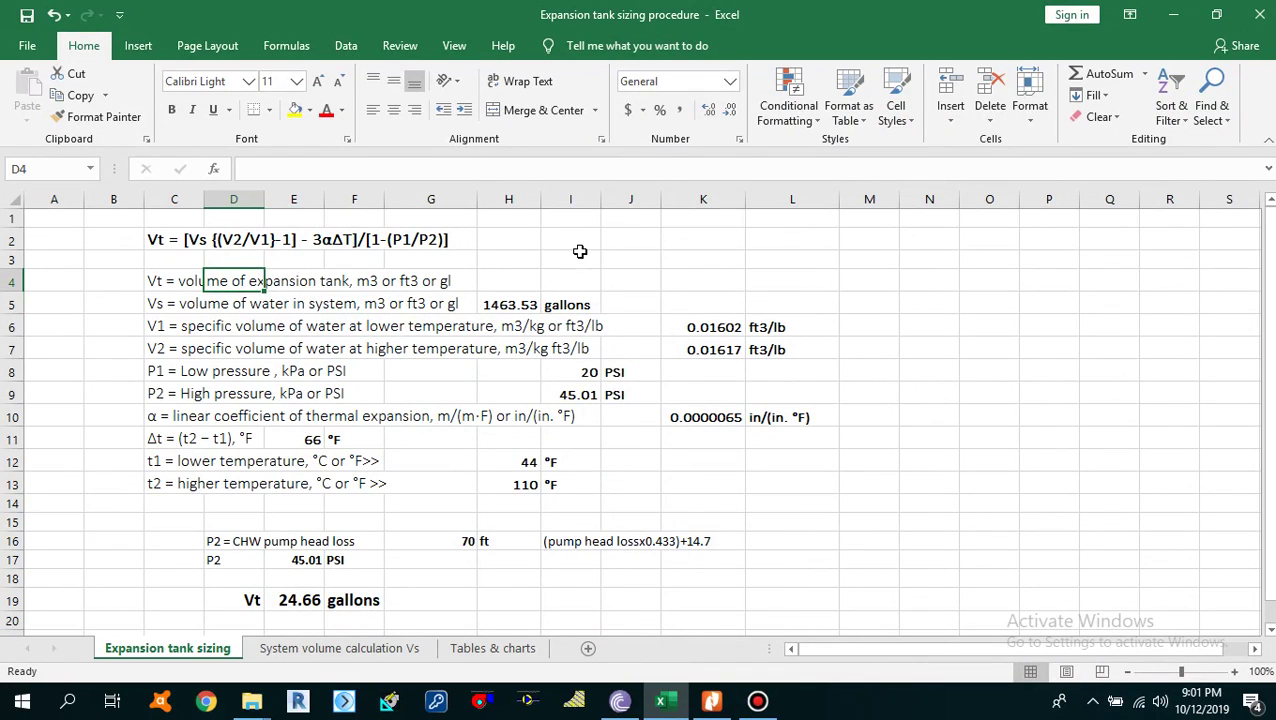
click(456, 310)
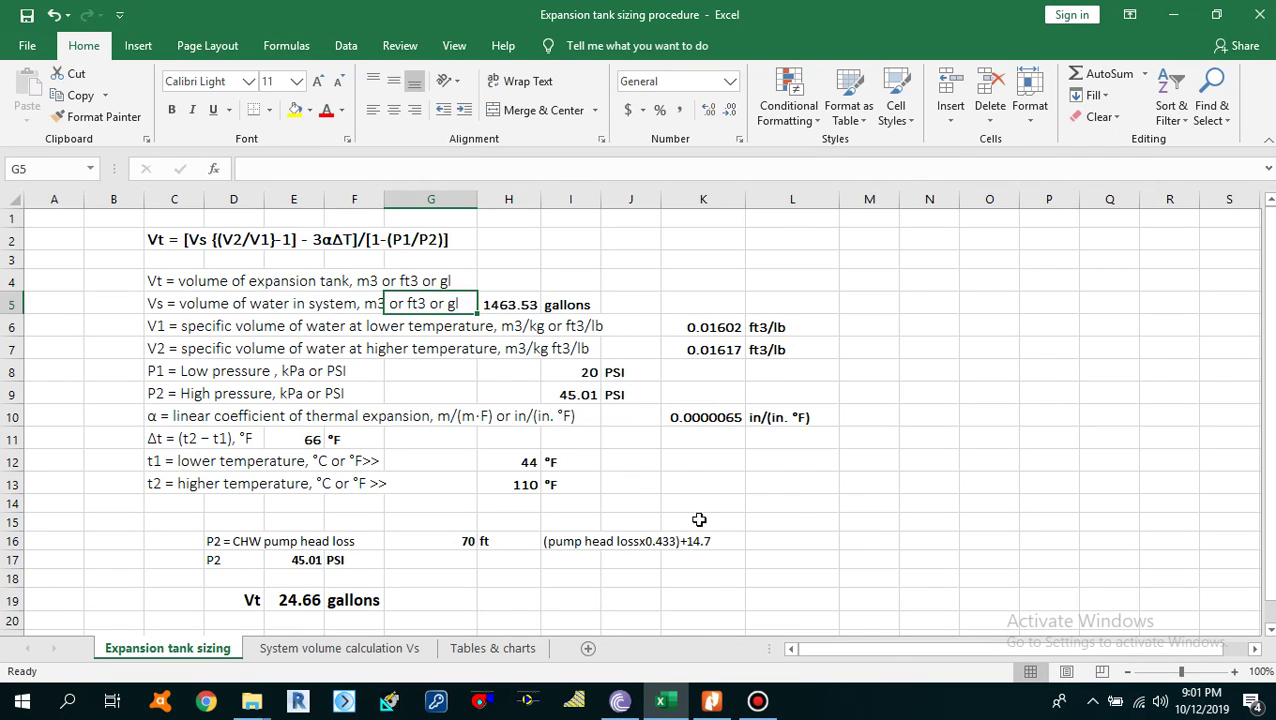
- Switch to the chiller yard drawing in Nitro Pro and examine the expansion tanks, pressurisation pump set, air separator and chilled water pump piping
click(728, 705)
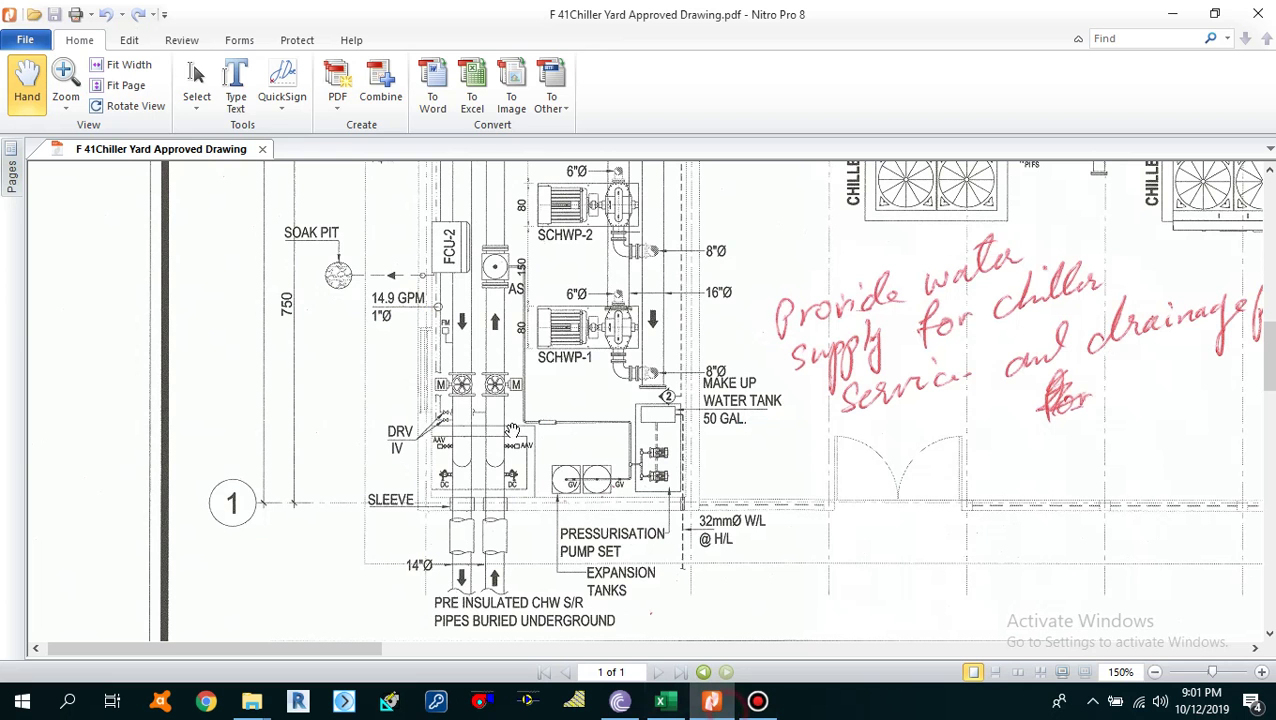
mouse_move(549, 466)
mouse_down()
mouse_move(547, 300)
mouse_move(554, 480)
mouse_up()
scroll(541, 305, down, 1)
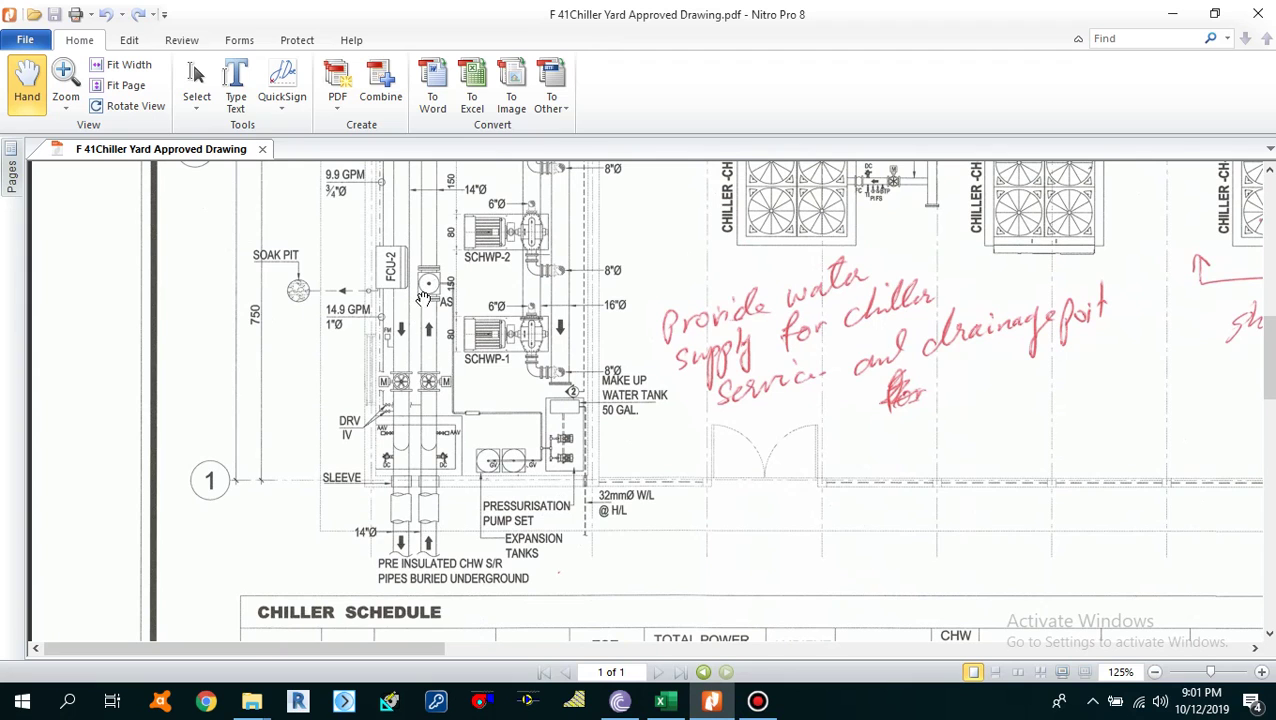
mouse_move(424, 302)
mouse_down()
mouse_move(428, 405)
mouse_move(436, 376)
mouse_move(533, 639)
mouse_up()
scroll(510, 587, down, 1)
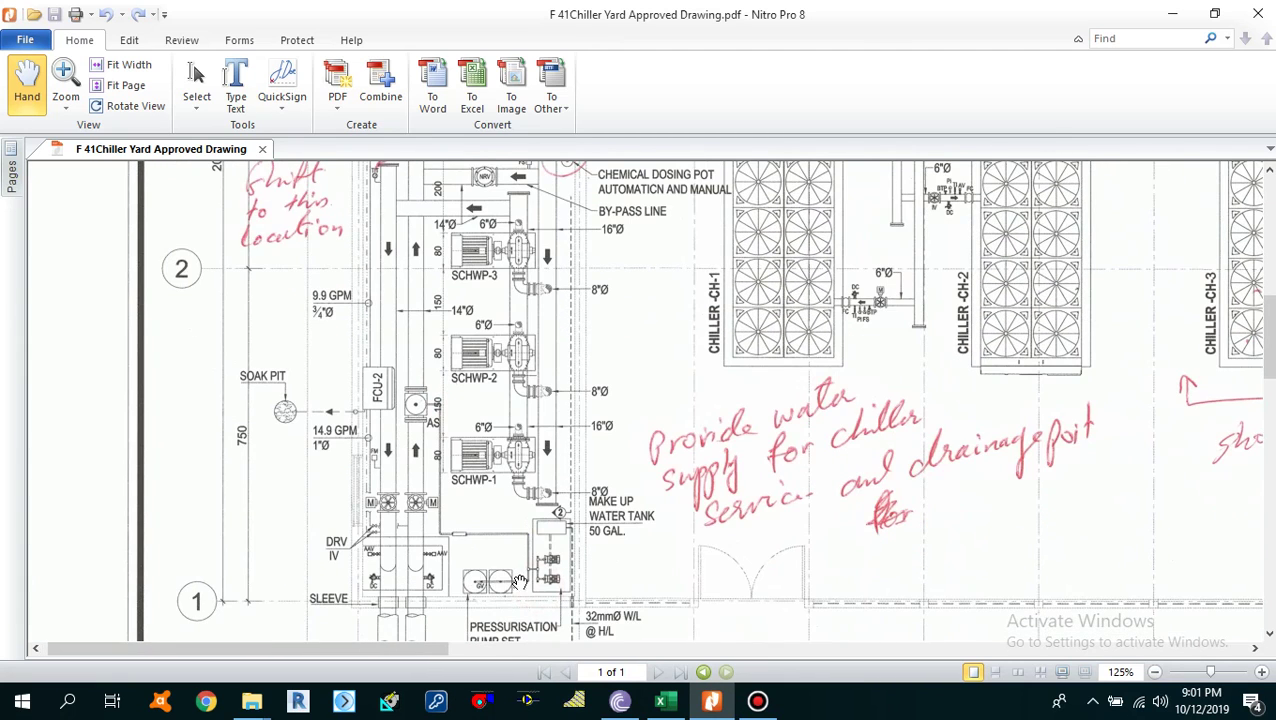
drag(425, 347, 429, 413)
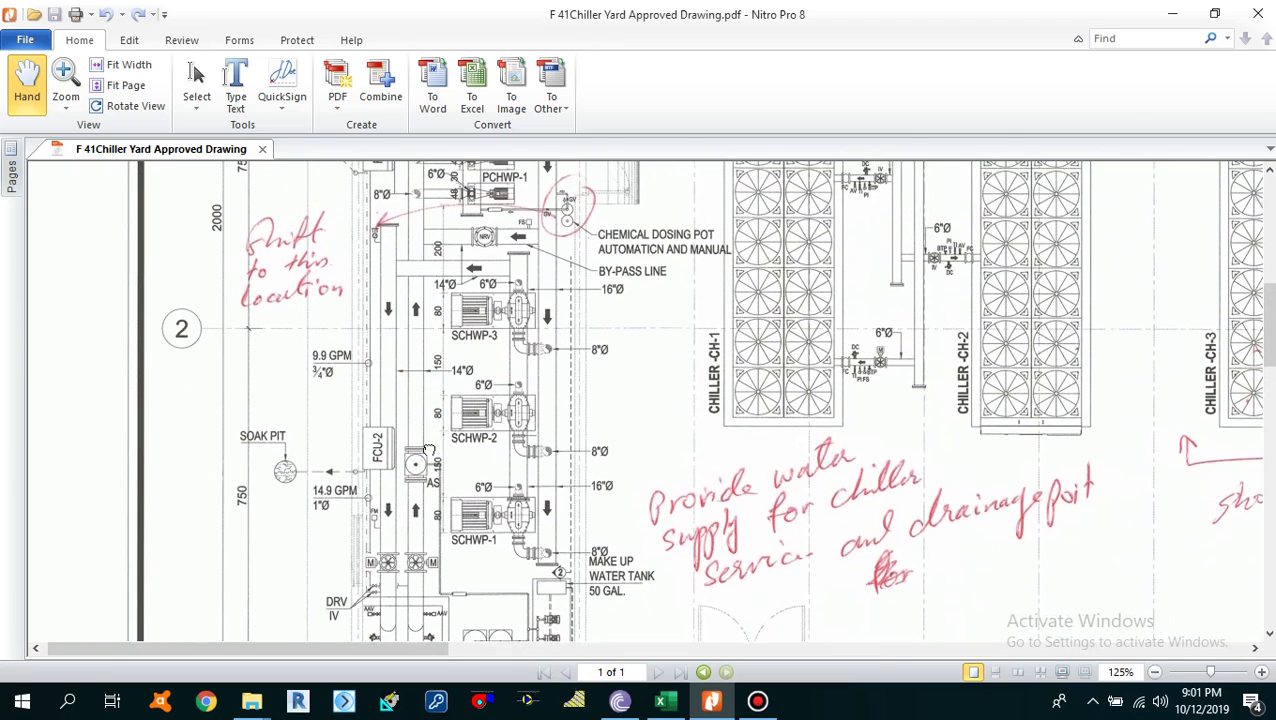
scroll(429, 413, up, 2)
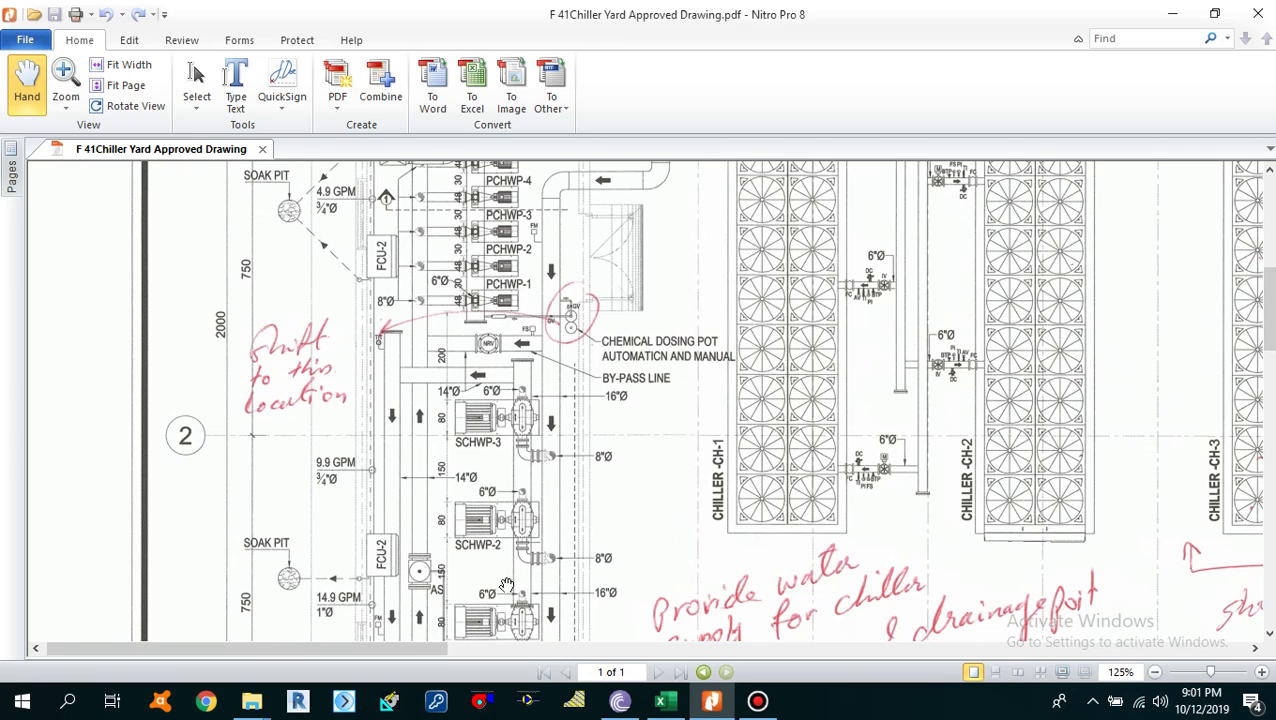
drag(475, 586, 467, 472)
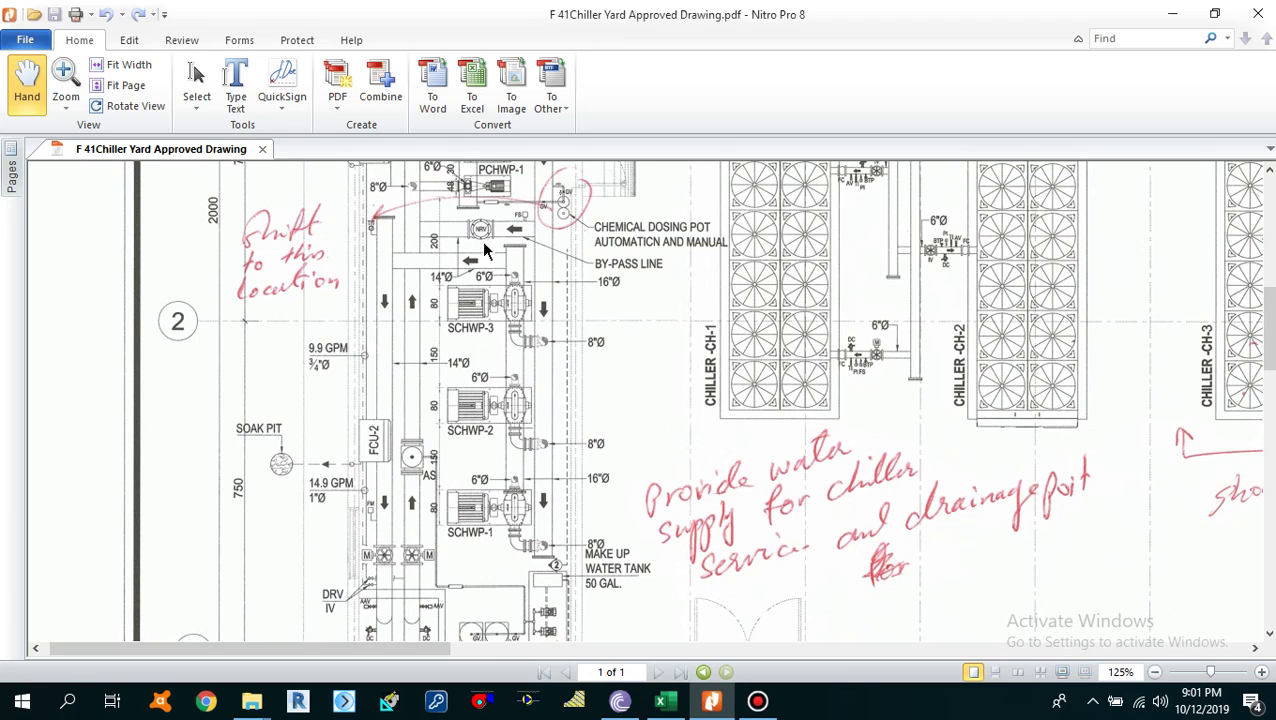
- Point out the secondary pumps SCHWP-3 and SCHWP-2, then return to the expansion tanks near grid line 1
click(508, 313)
click(512, 331)
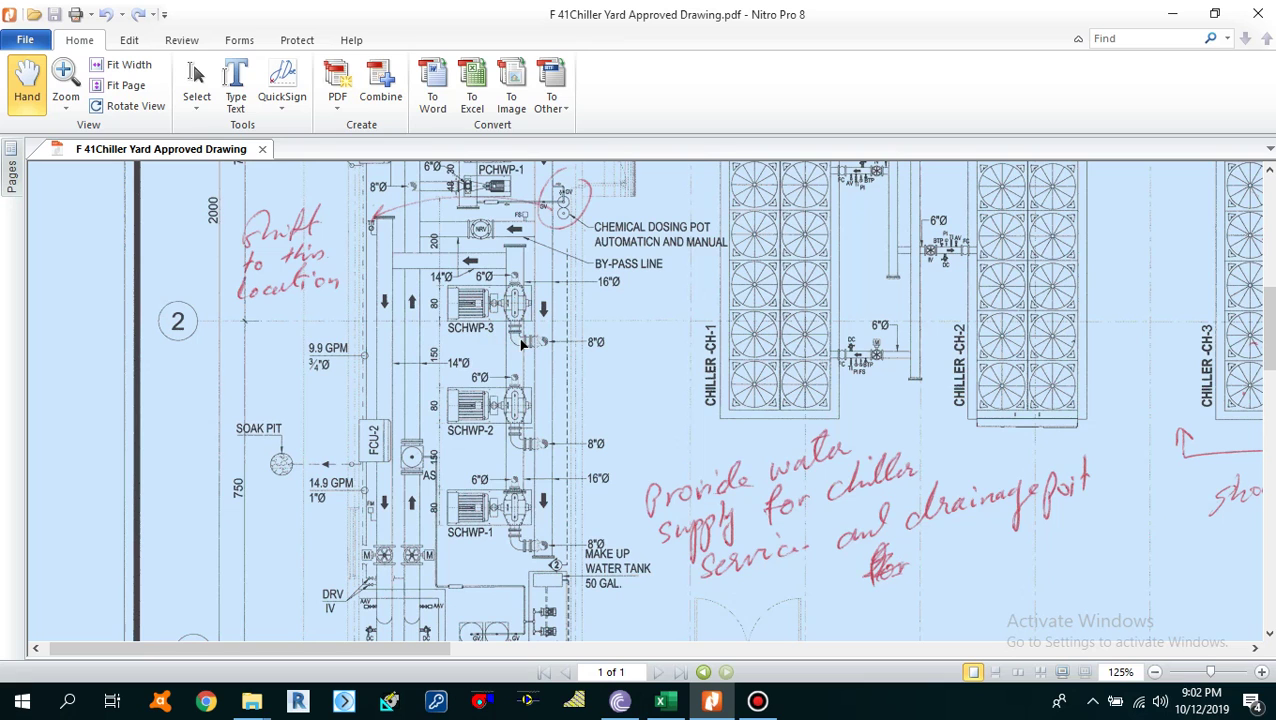
click(520, 382)
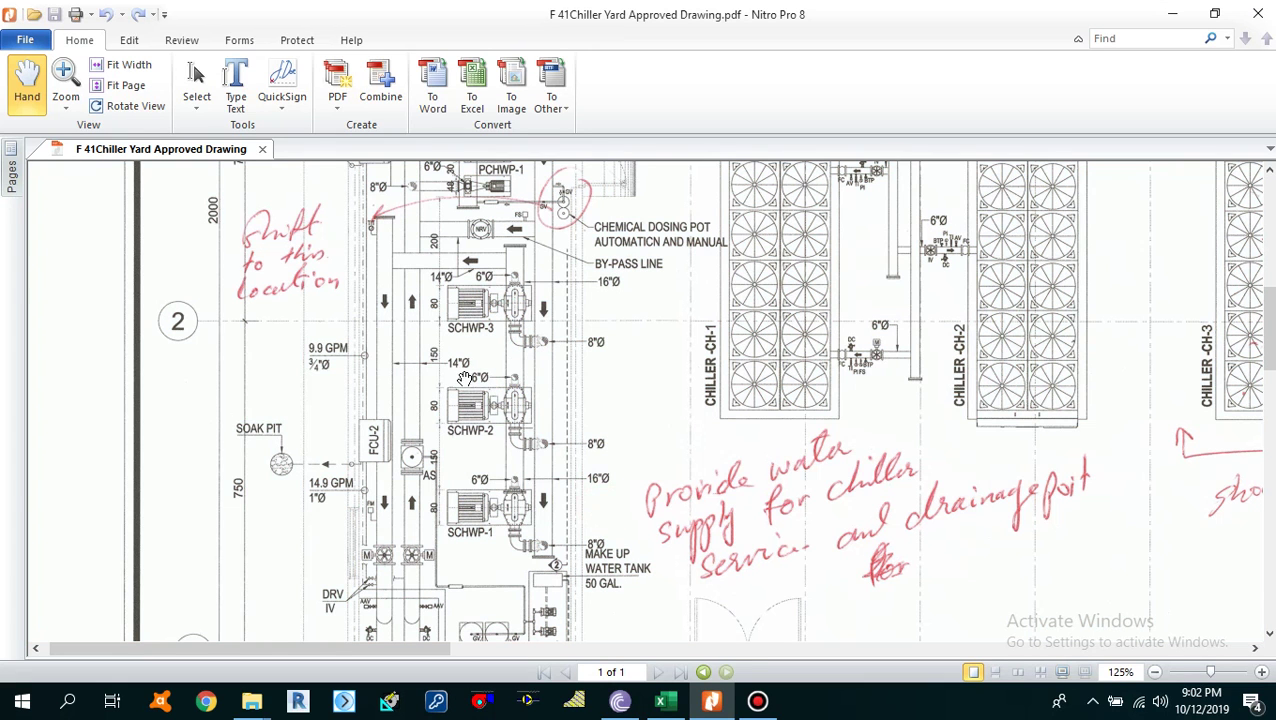
drag(521, 430, 535, 314)
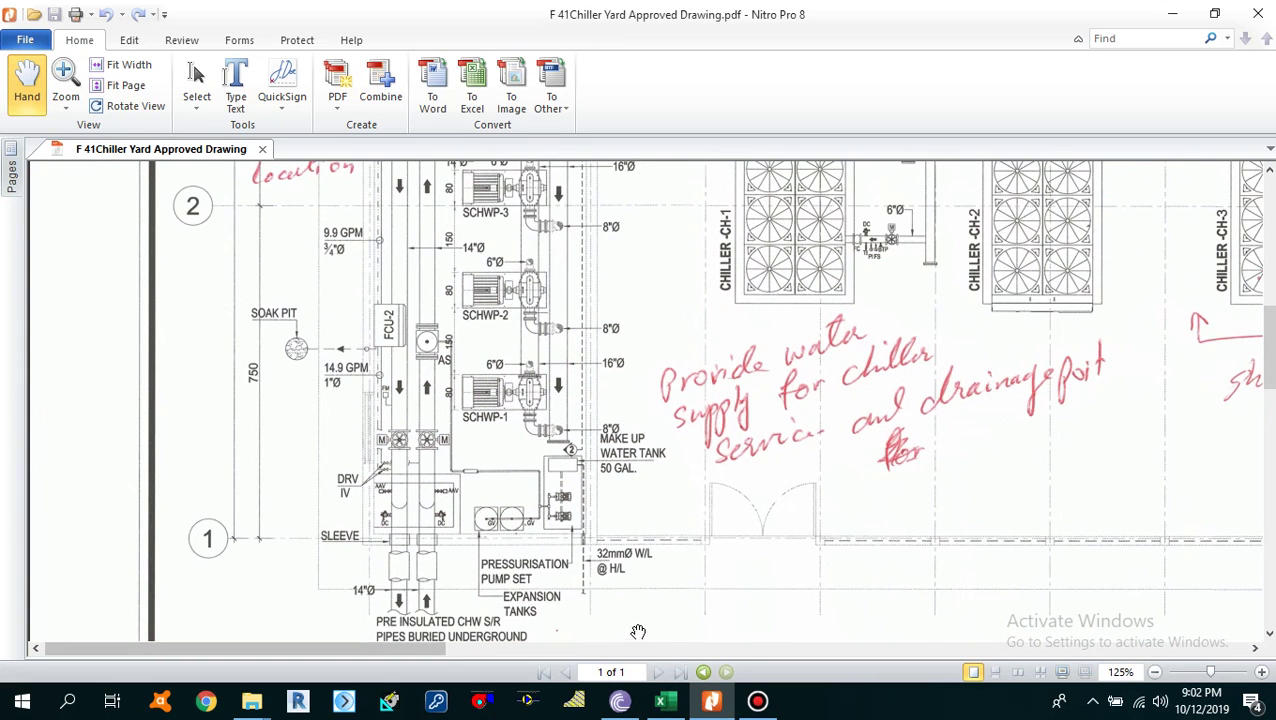
- Switch back to the Expansion tank sizing sheet in Excel and highlight the calculation in C2:L19, then only C2:L18
click(664, 701)
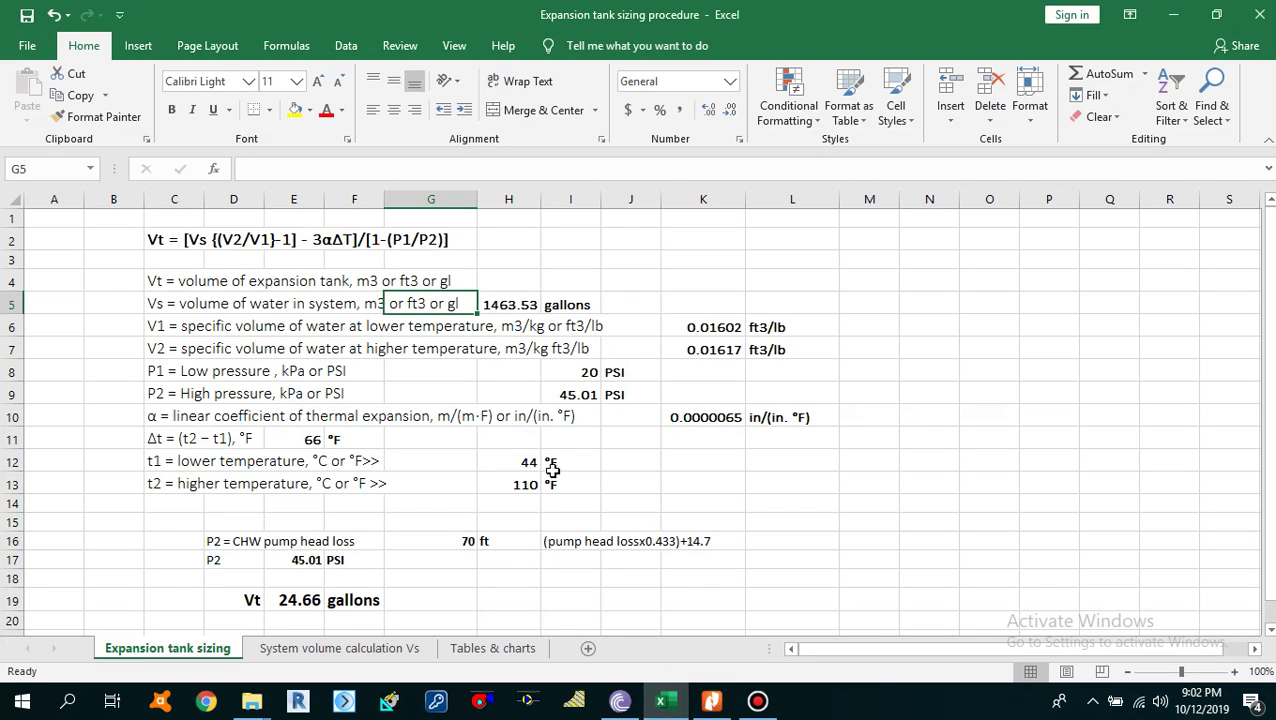
drag(160, 240, 795, 596)
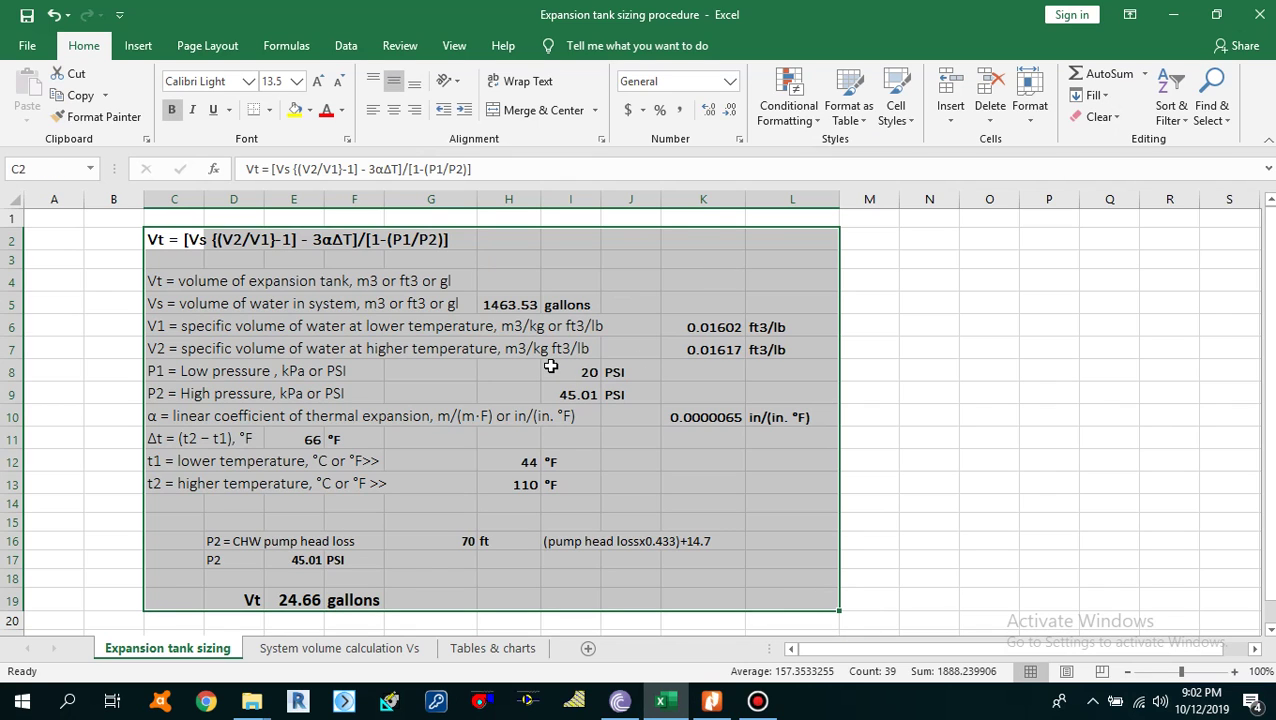
drag(165, 240, 818, 586)
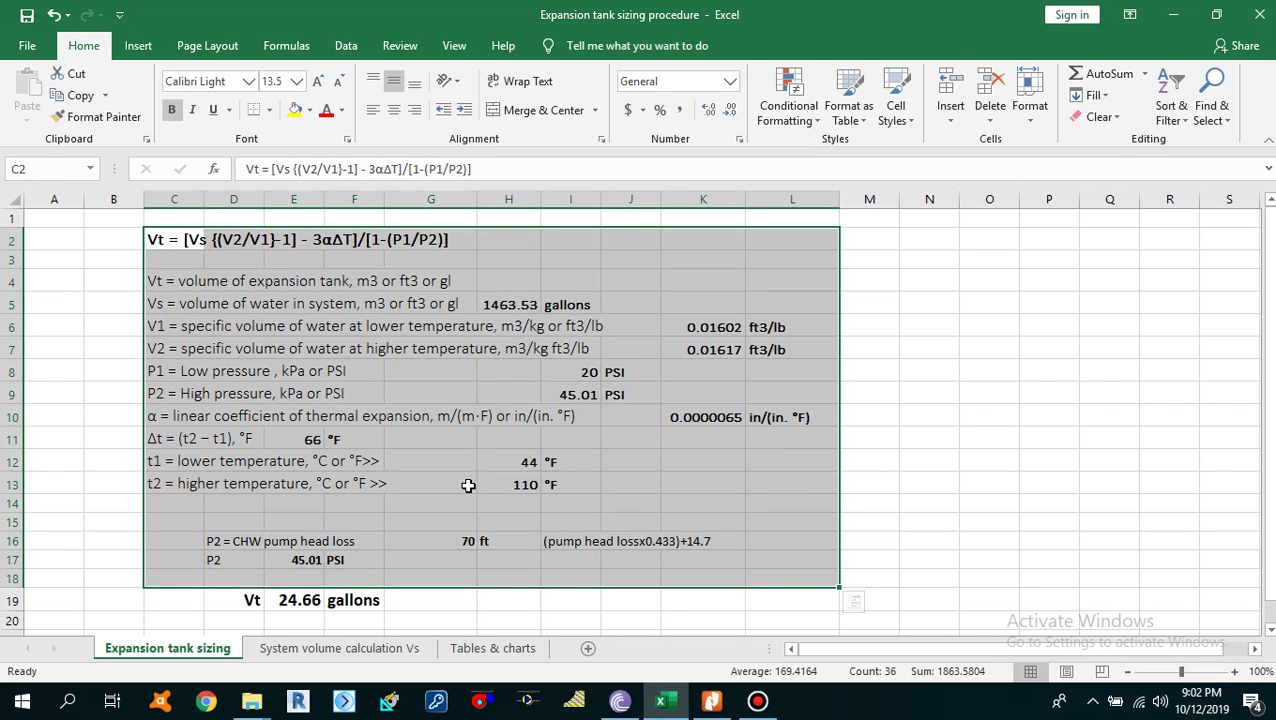